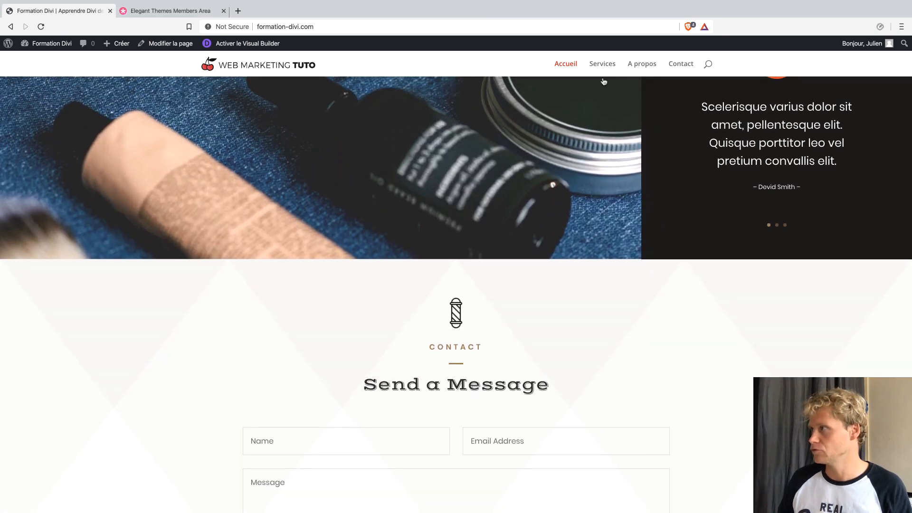
# Browse through the barber demo site's Services page.
pyautogui.click(602, 78)
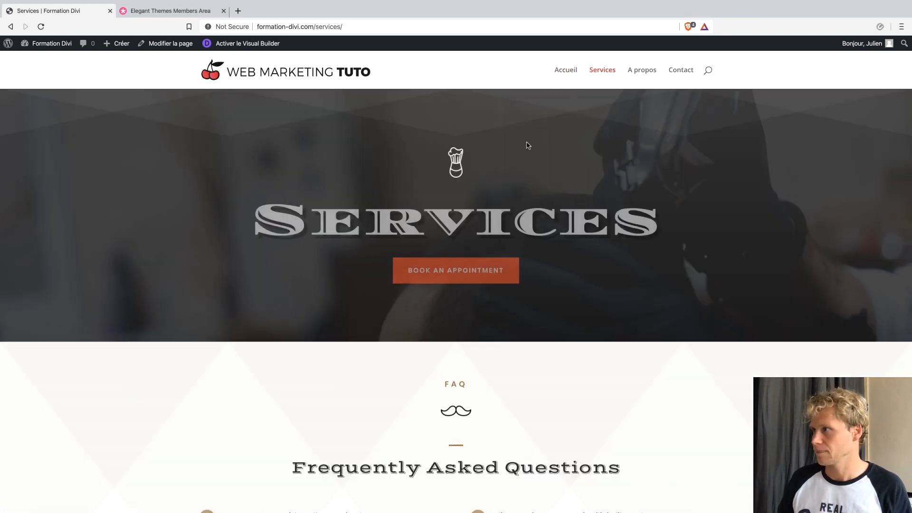
pyautogui.scroll(-3, 507, 317)
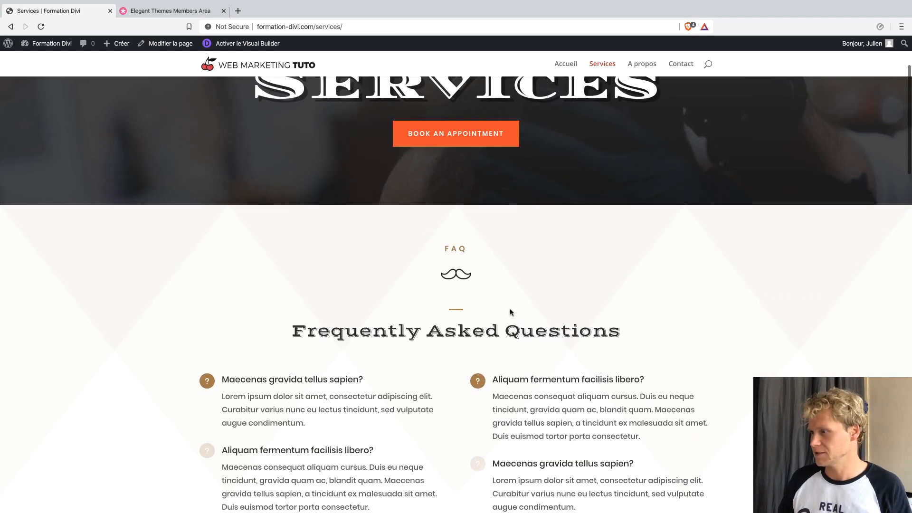
pyautogui.scroll(-9, 425, 316)
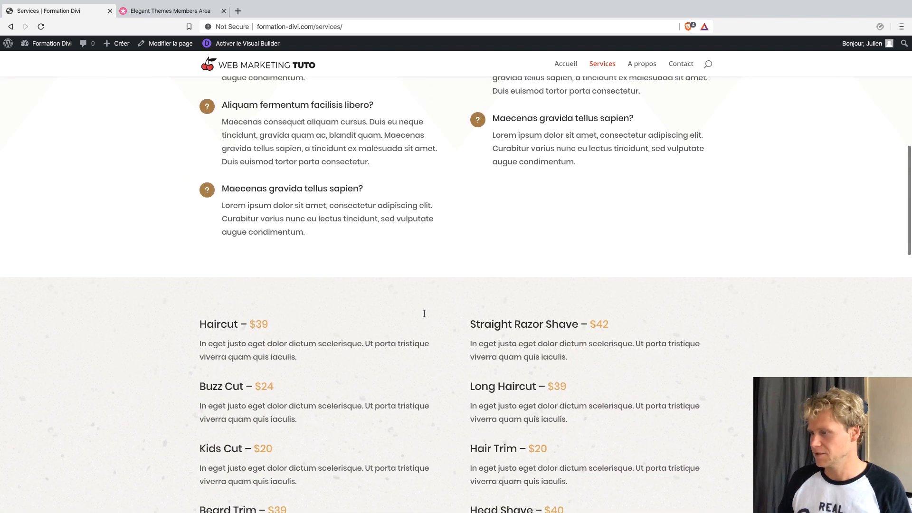
pyautogui.scroll(-9, 404, 322)
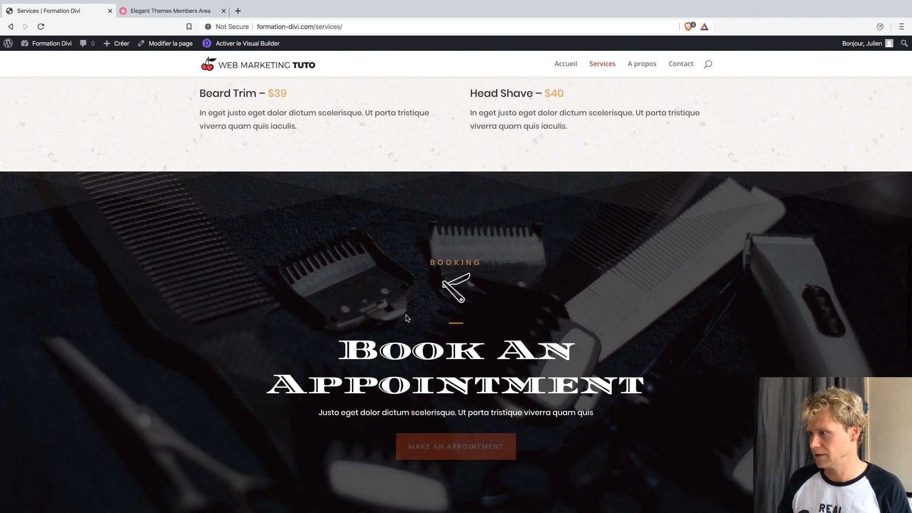
pyautogui.scroll(-8, 404, 319)
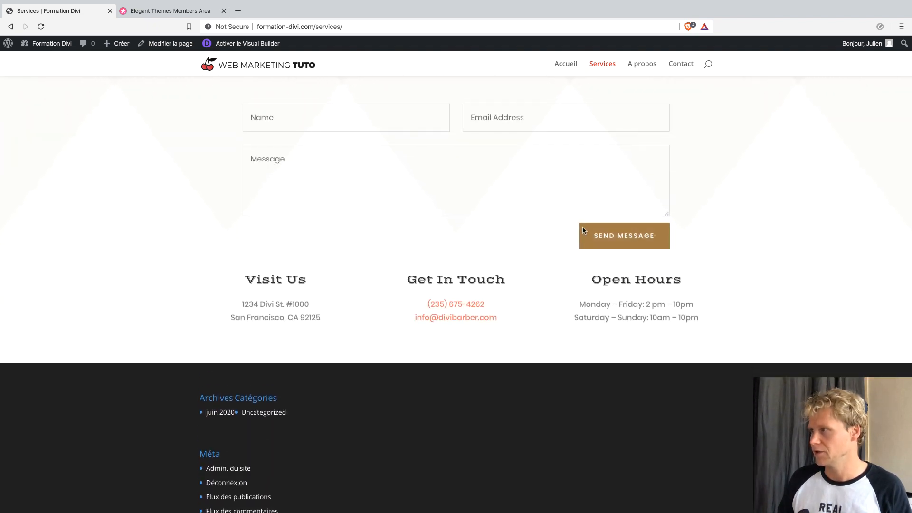
pyautogui.scroll(5, 562, 220)
# Open the A propos page and play, then pause, its embedded 'Introducing Divi 3.0' video.
pyautogui.click(642, 64)
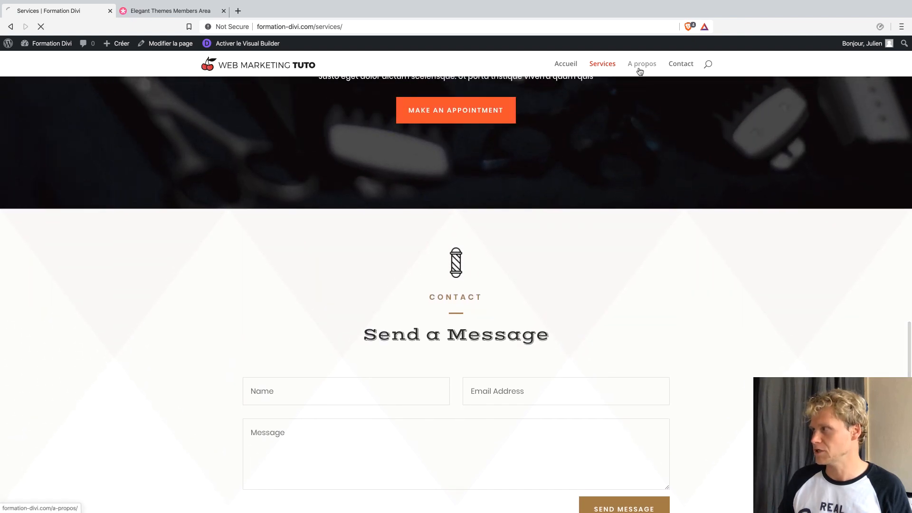
pyautogui.scroll(-6, 593, 294)
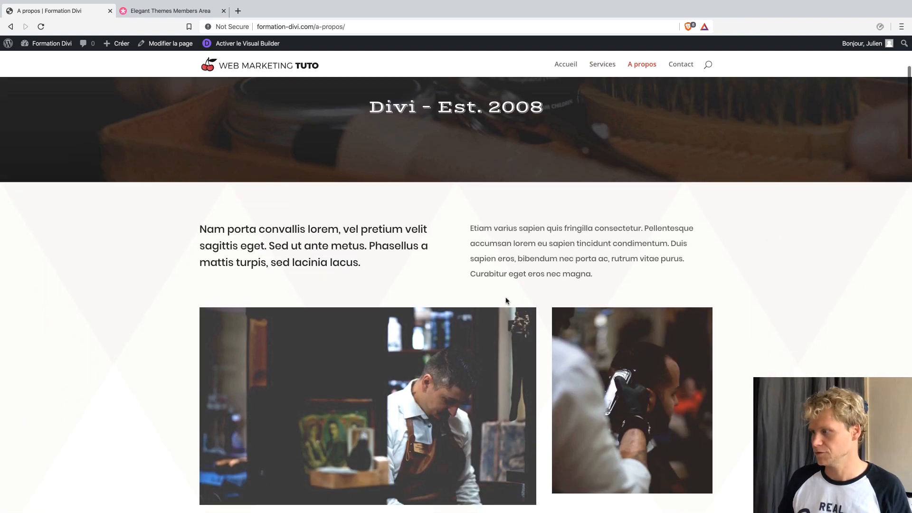
pyautogui.scroll(-14, 593, 295)
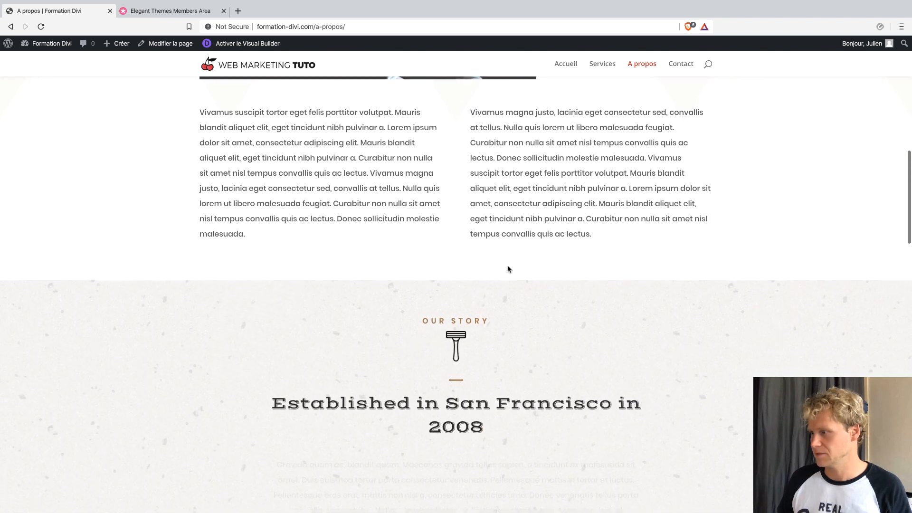
pyautogui.scroll(-3, 499, 285)
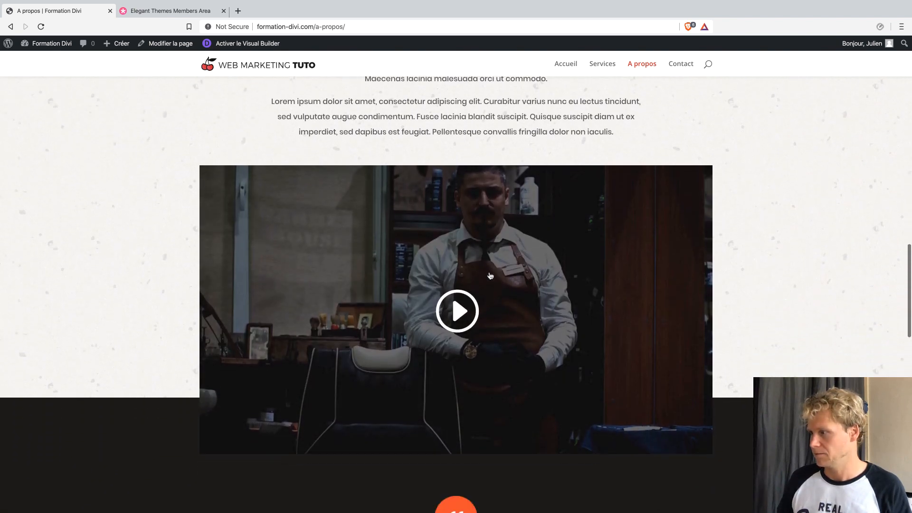
pyautogui.click(447, 292)
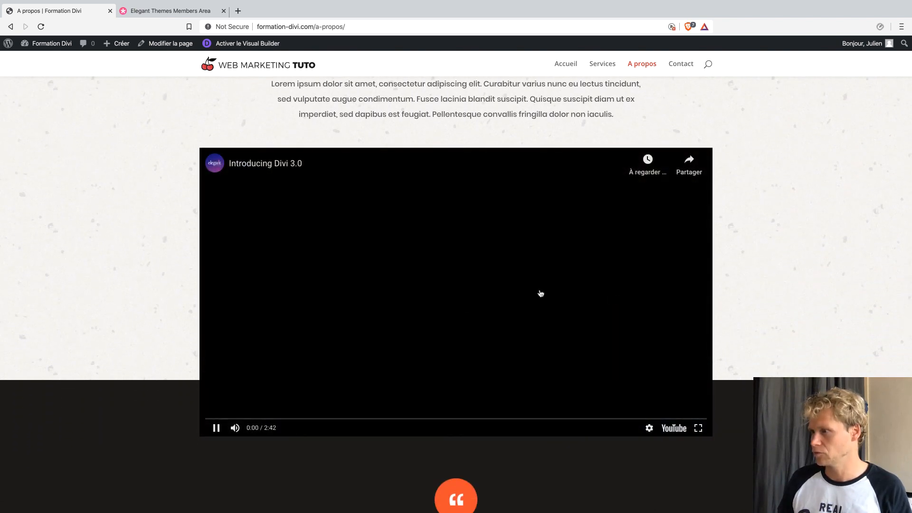
pyautogui.scroll(-3, 499, 266)
pyautogui.click(481, 243)
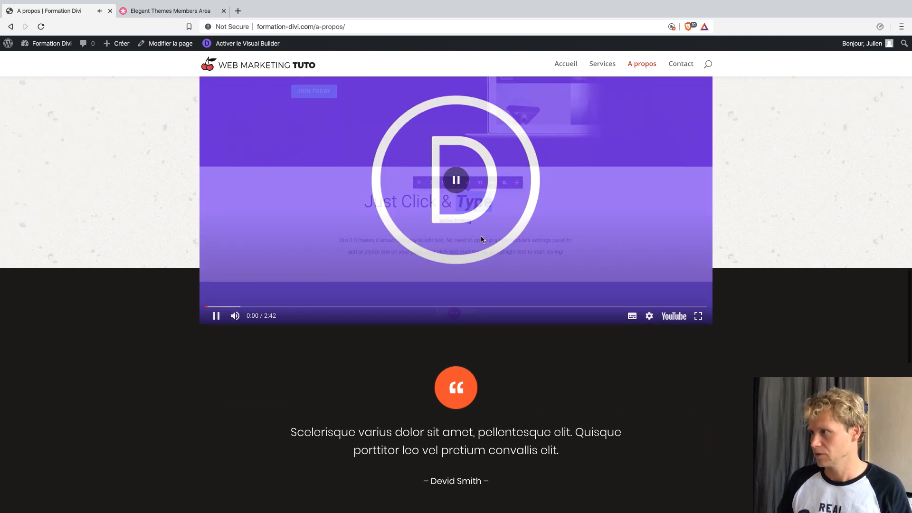
pyautogui.scroll(-8, 475, 242)
pyautogui.scroll(-3, 475, 243)
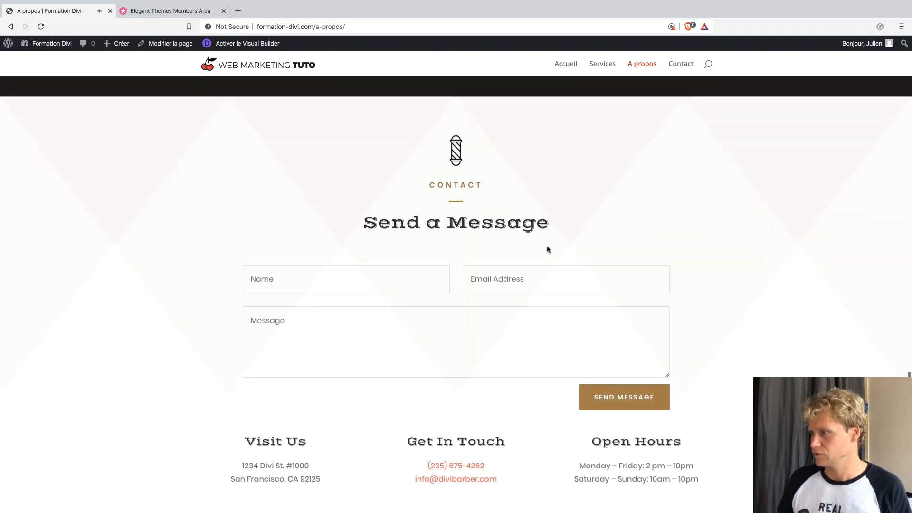
# Open the demo site's Contact page and scroll down through it.
pyautogui.click(681, 69)
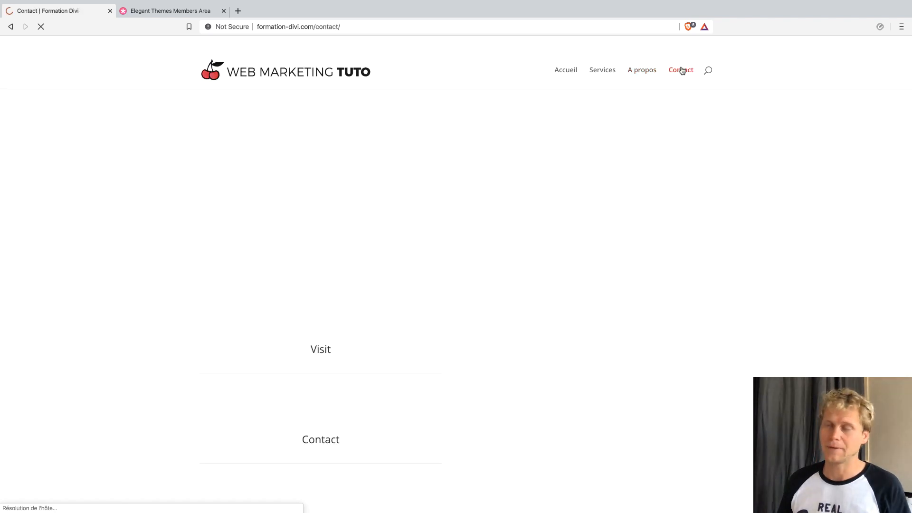
pyautogui.scroll(-5, 650, 149)
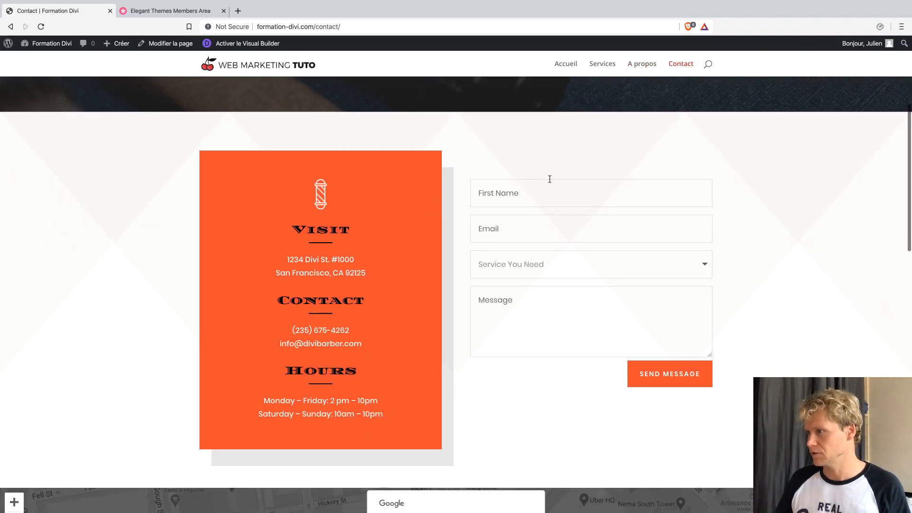
pyautogui.scroll(-2, 551, 229)
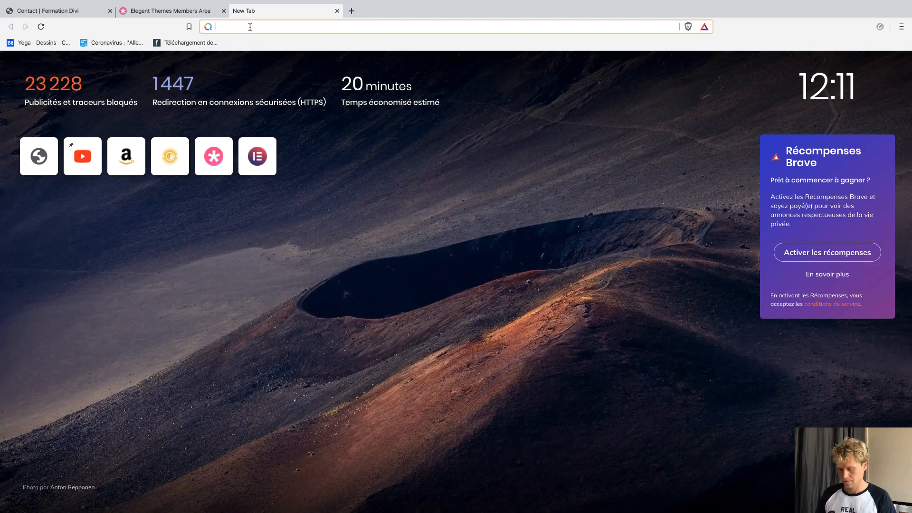
# Search 'local wordpress', open the localwp.com result, then return to the Local app.
pyautogui.write('local wor')
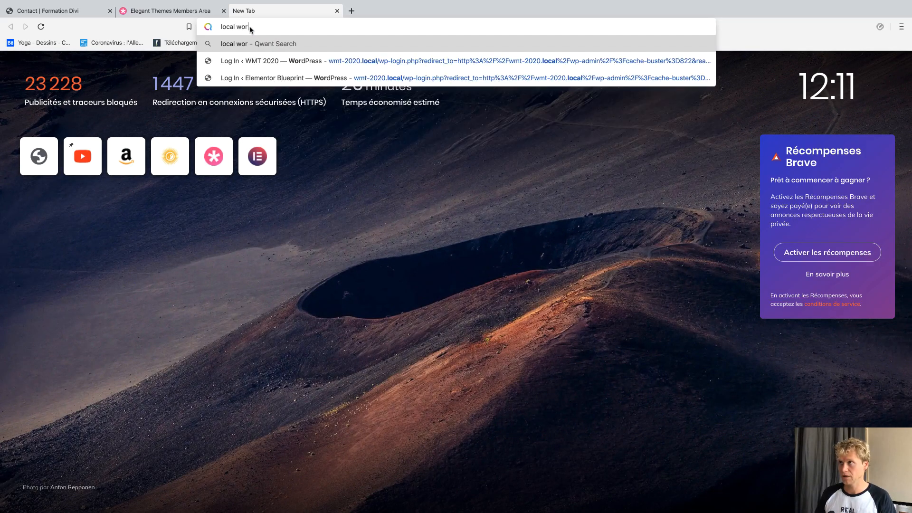
pyautogui.write('dpress')
pyautogui.press('Return')
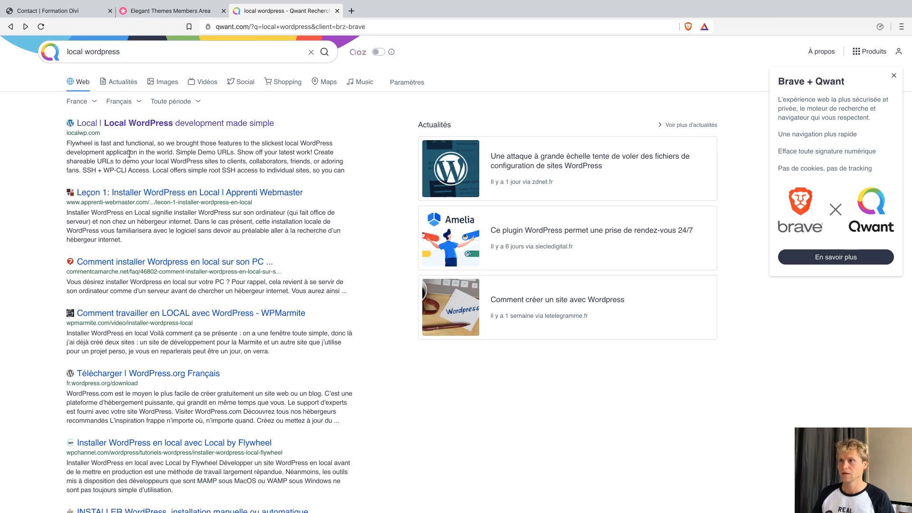
pyautogui.click(148, 133)
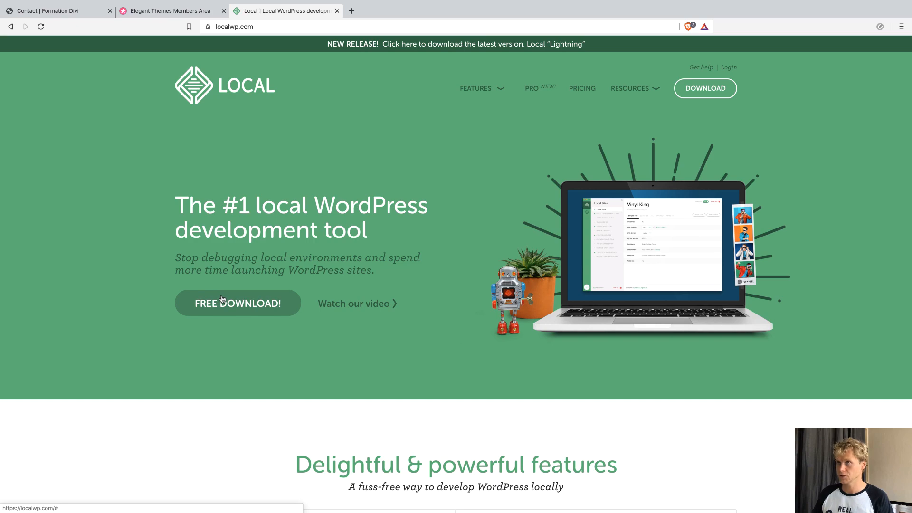
pyautogui.hotkey('ctrl', 'Left')
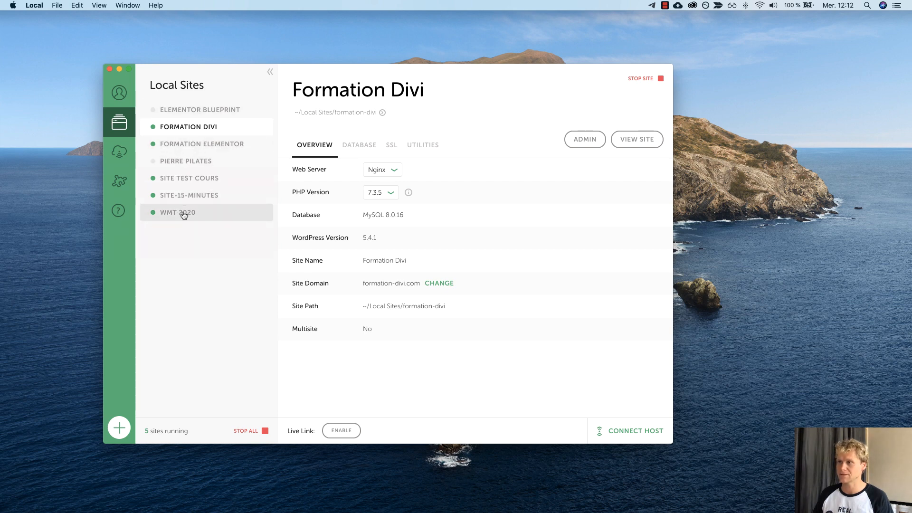
# Start a new Local site named 'Site Démo' with the domain corrected to site-demo.local.
pyautogui.click(121, 428)
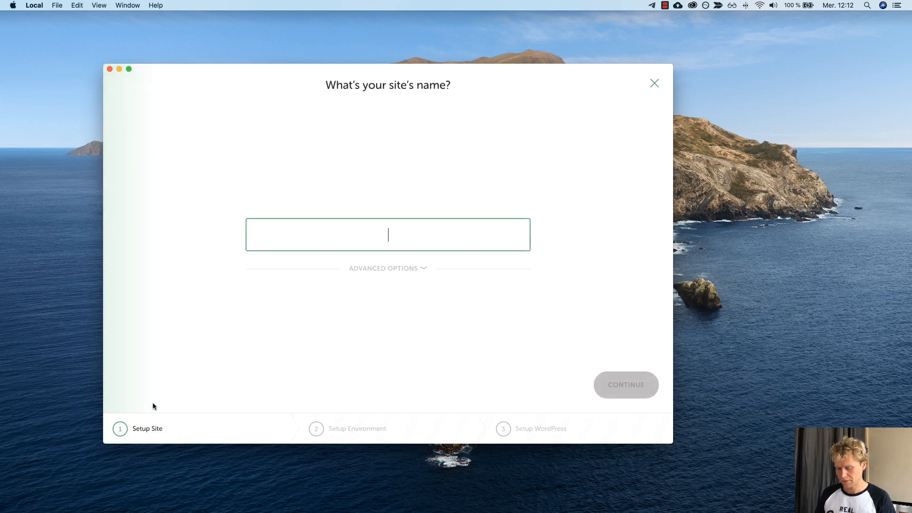
pyautogui.write('Site ')
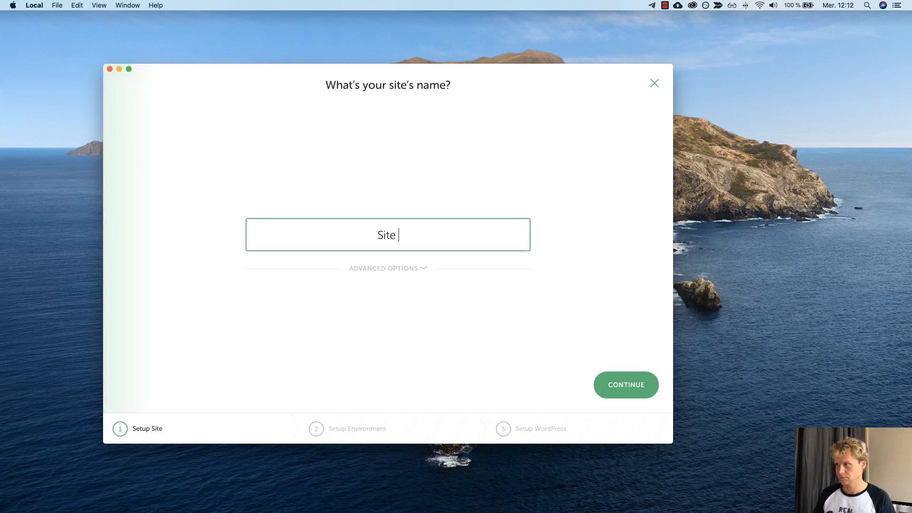
pyautogui.write('Démo')
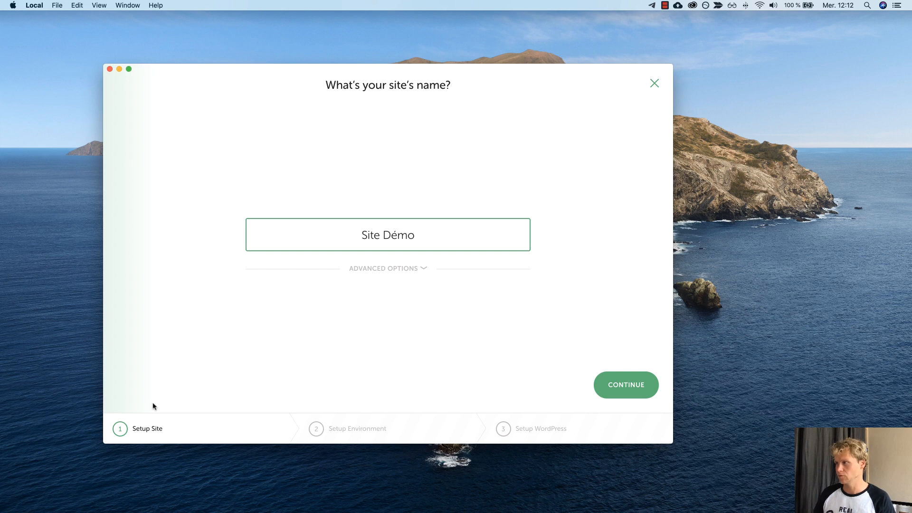
pyautogui.click(401, 271)
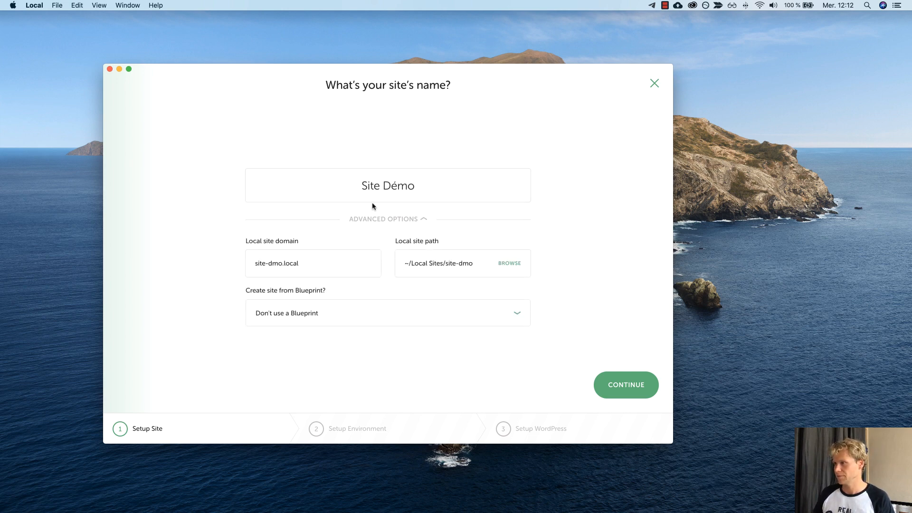
pyautogui.click(274, 264)
pyautogui.write('e')
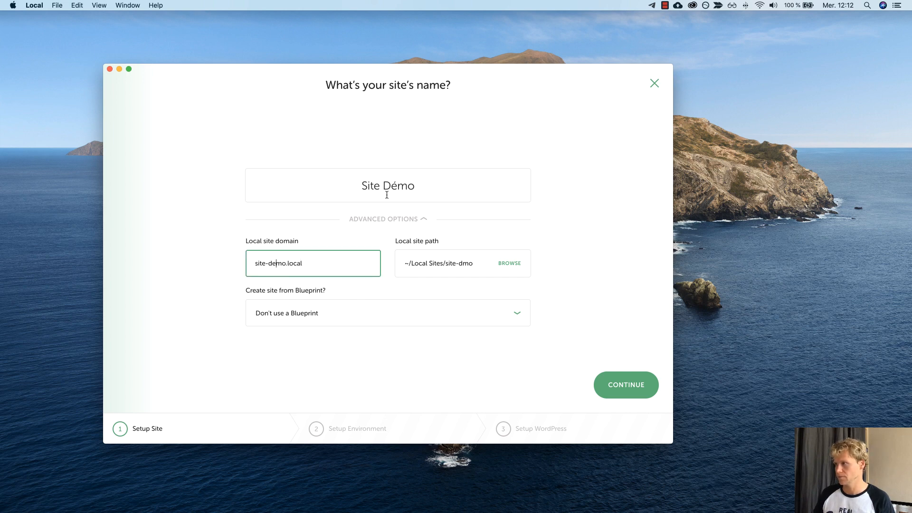
pyautogui.click(619, 384)
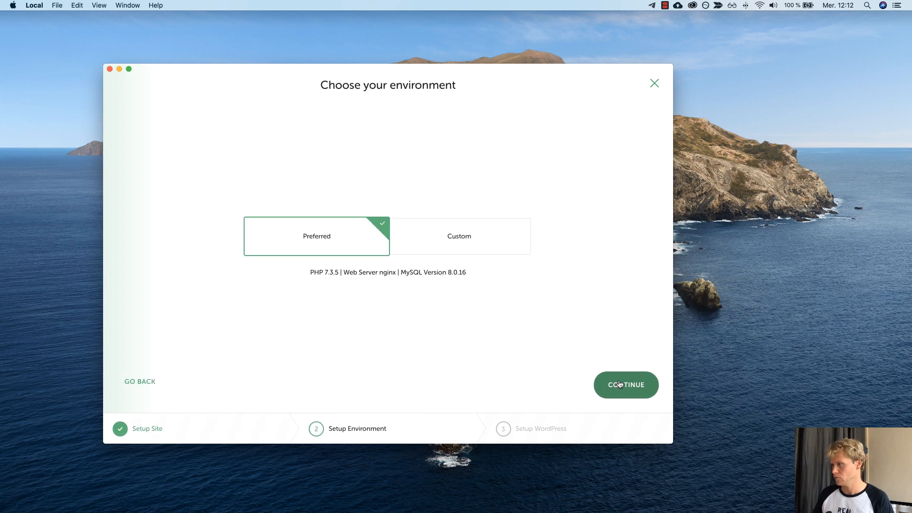
# Keep the Preferred environment, enter the admin username, password and email, and add the site.
pyautogui.click(619, 385)
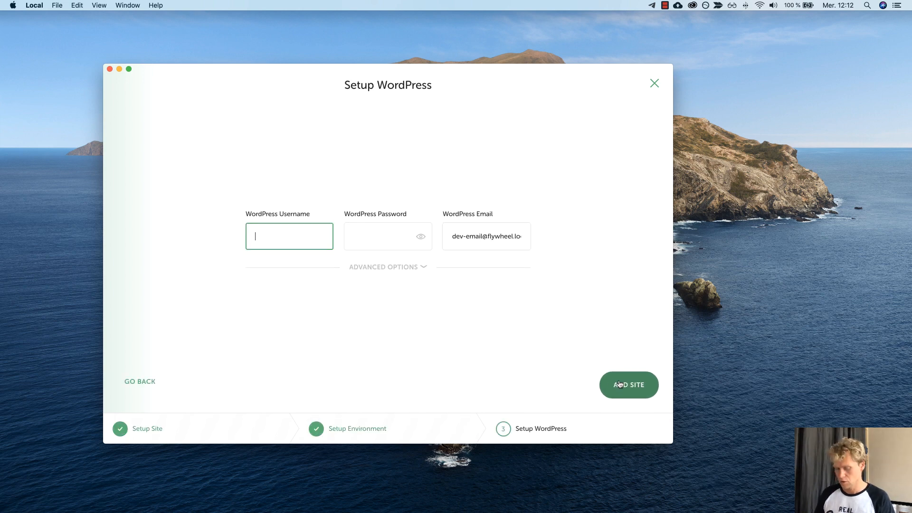
pyautogui.write('Julien')
pyautogui.press('Tab')
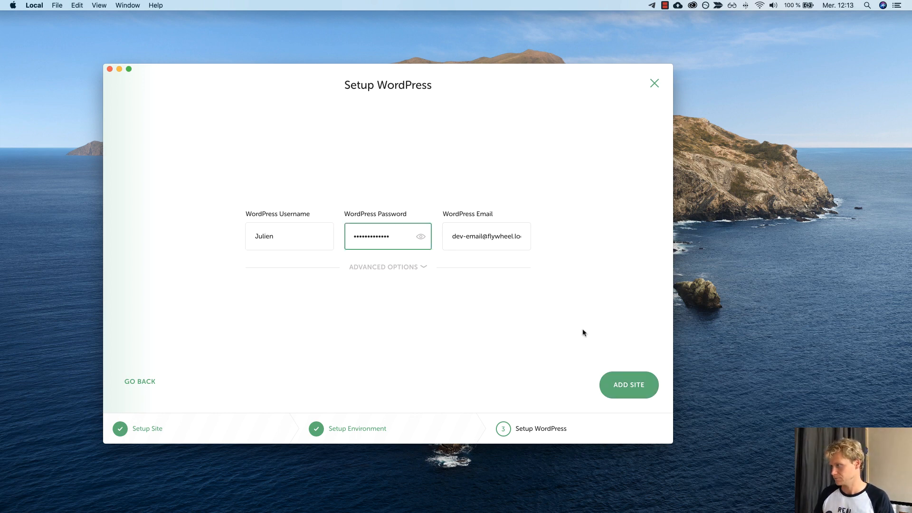
pyautogui.click(475, 242)
pyautogui.press('super+a')
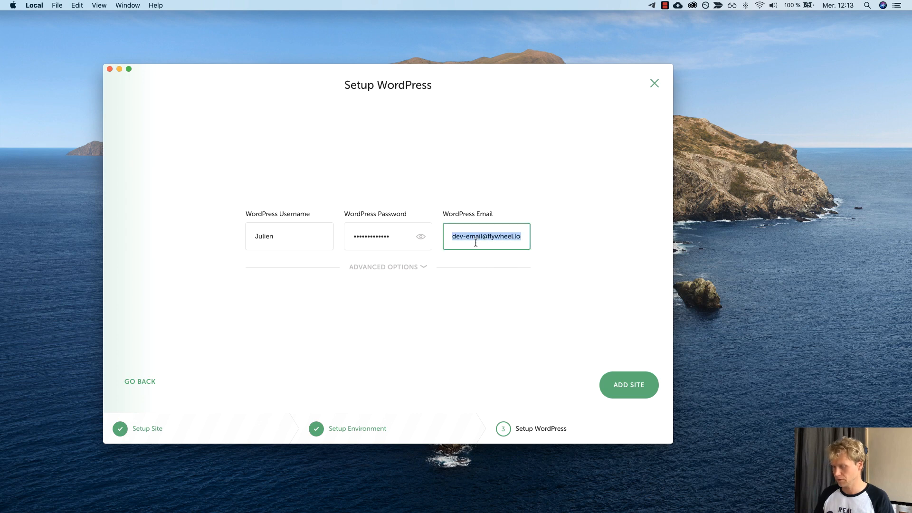
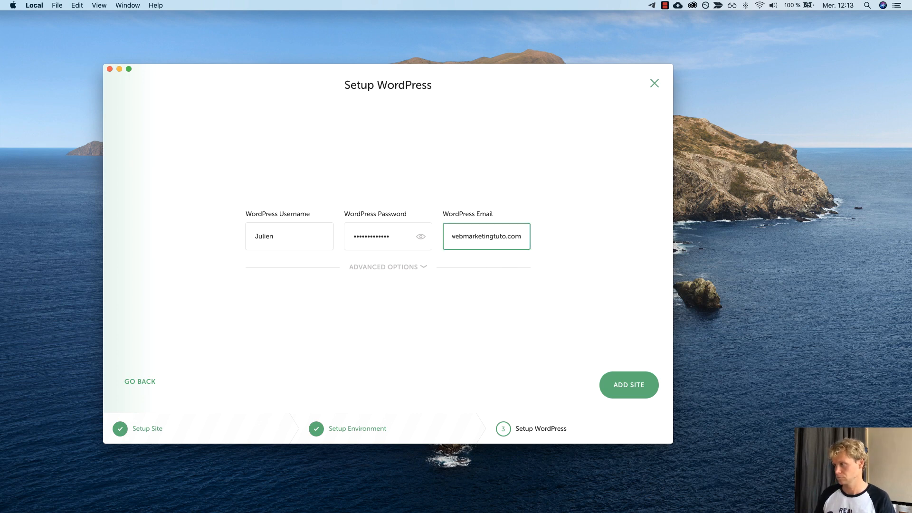
pyautogui.click(630, 384)
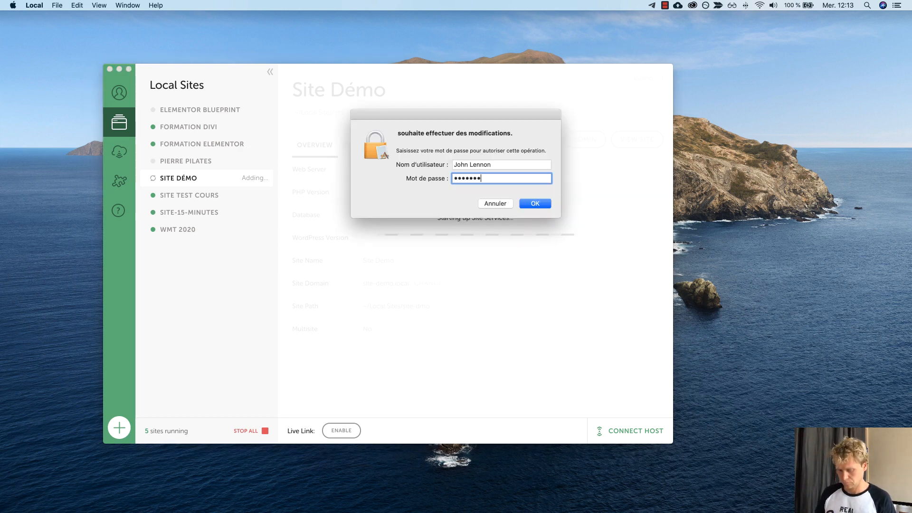
# Enter the system account password to authorise installing Site Démo.
pyautogui.write('••')
pyautogui.press('Return')
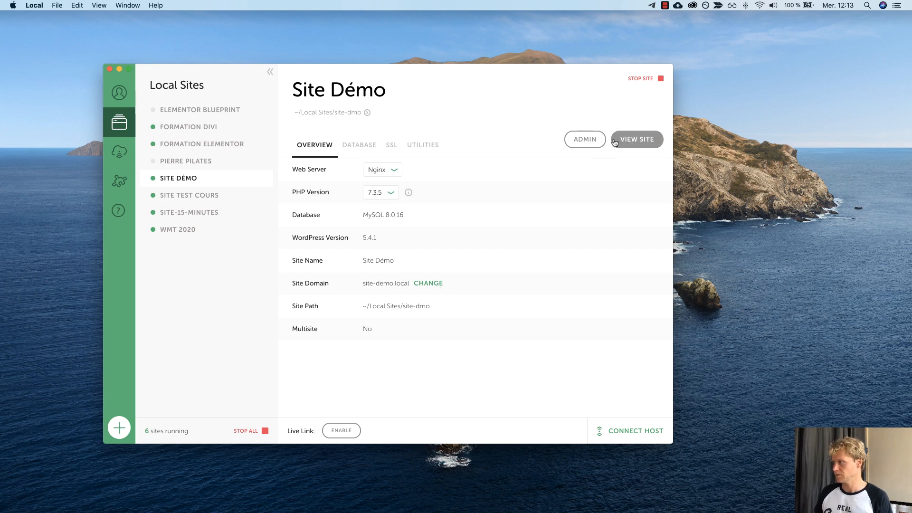
# Open Site Démo's admin login and sign in with the admin credentials, with Remember Me ticked.
pyautogui.click(578, 141)
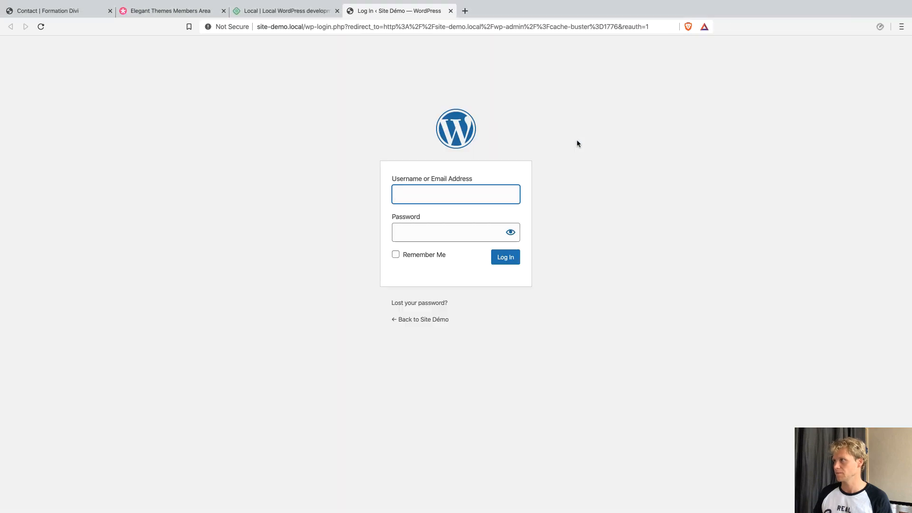
pyautogui.write('Julien')
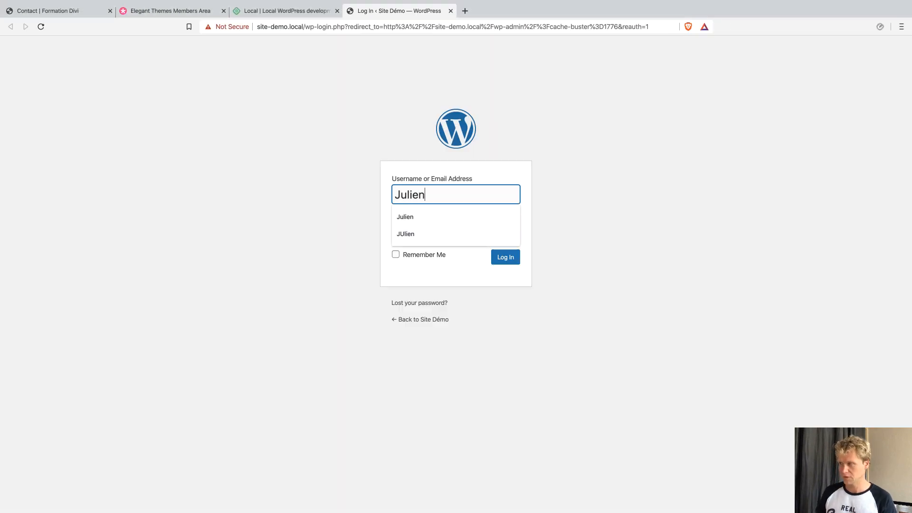
pyautogui.press('Tab')
pyautogui.write('•••••••')
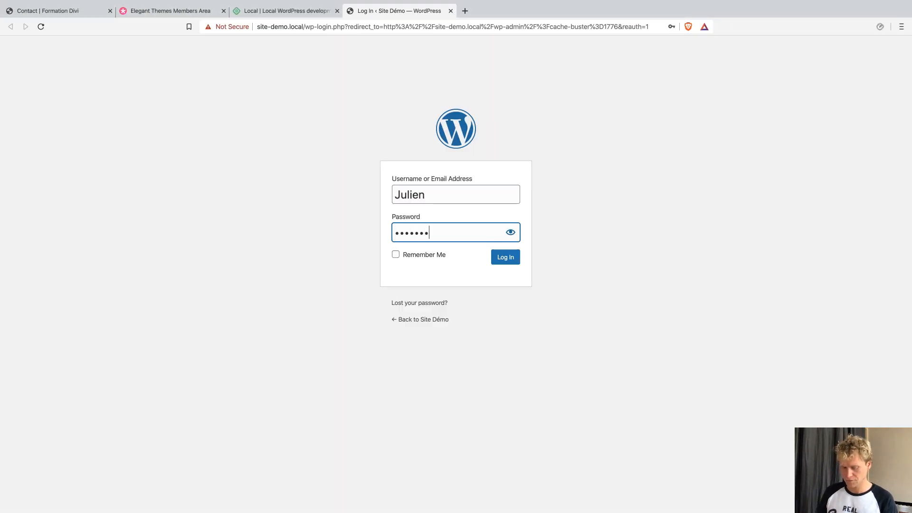
pyautogui.write('•••••')
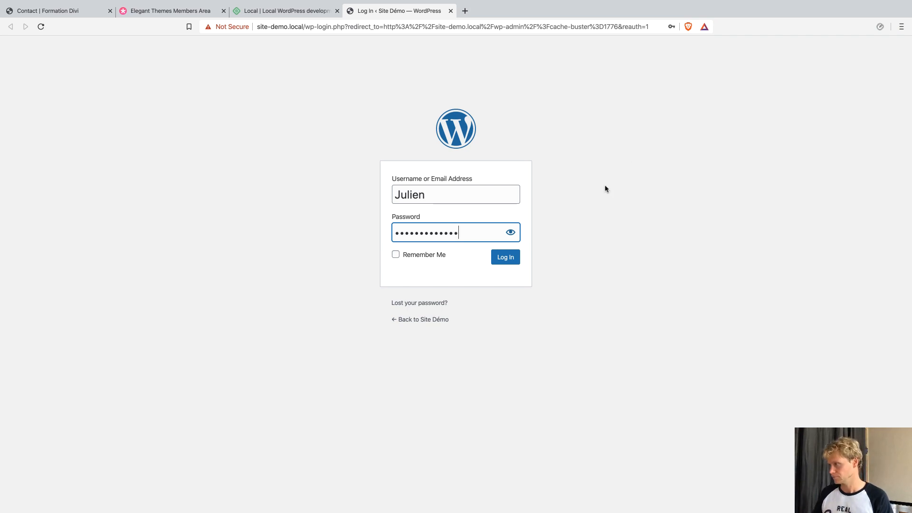
pyautogui.click(442, 257)
pyautogui.click(490, 261)
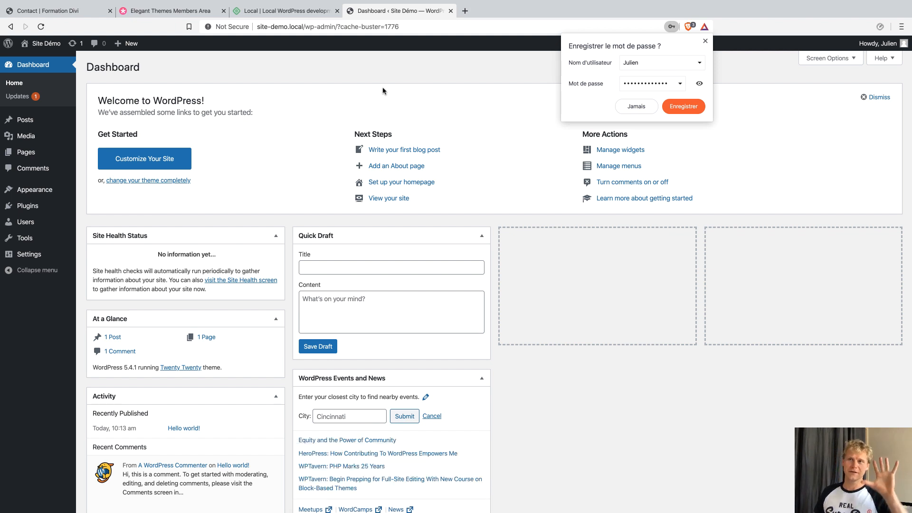
# Compare Site Démo's plain front page with the Divi barber Contact page, then go to the Members Area.
pyautogui.click(48, 46)
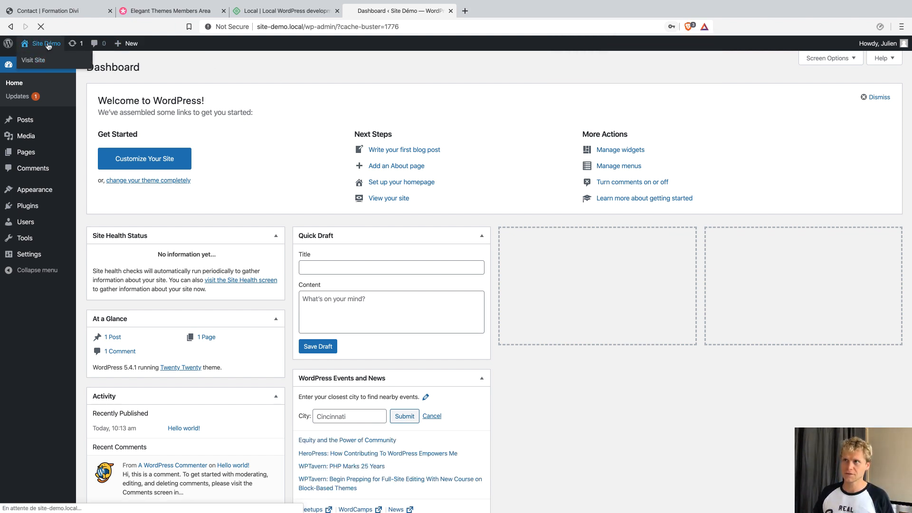
pyautogui.scroll(-5, 584, 246)
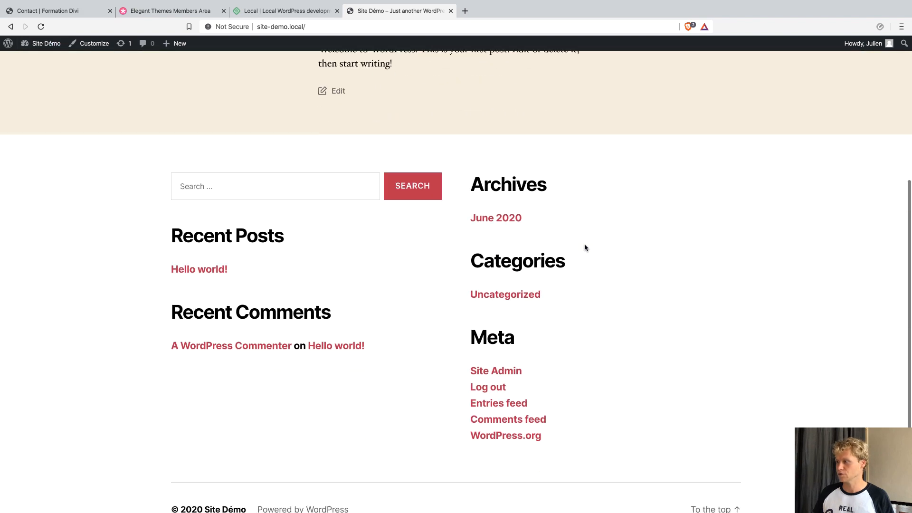
pyautogui.scroll(5, 584, 247)
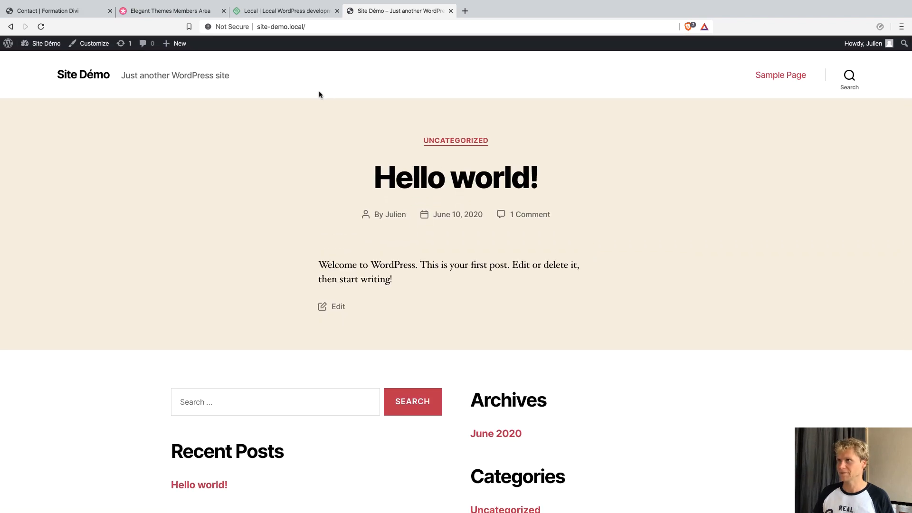
pyautogui.click(66, 10)
pyautogui.scroll(-6, 401, 246)
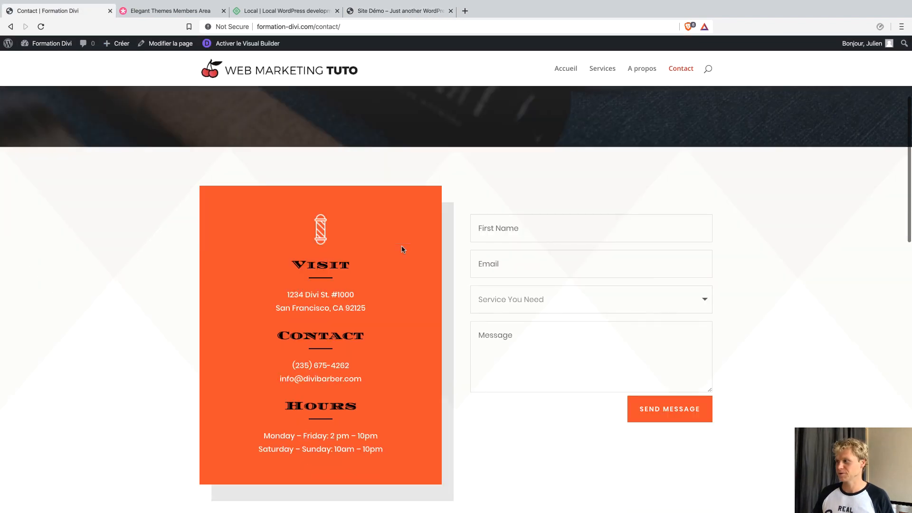
pyautogui.scroll(6, 401, 246)
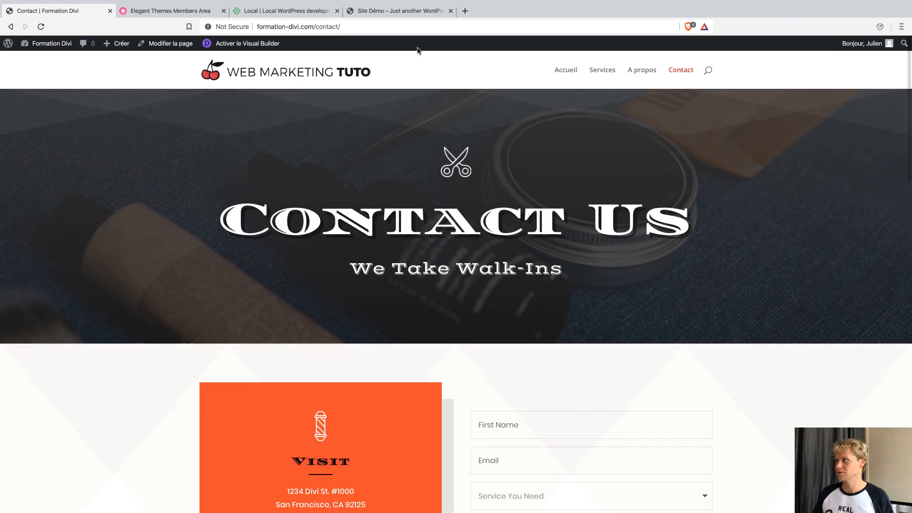
pyautogui.click(387, 14)
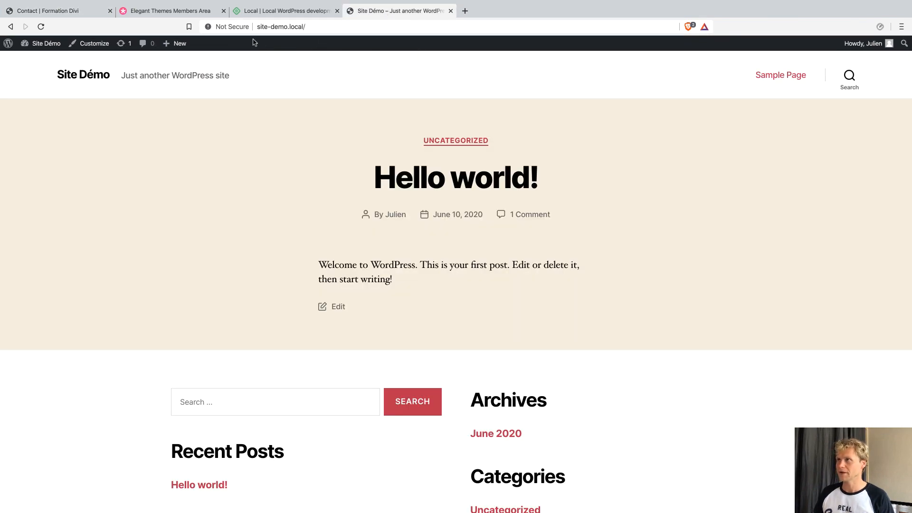
pyautogui.click(175, 12)
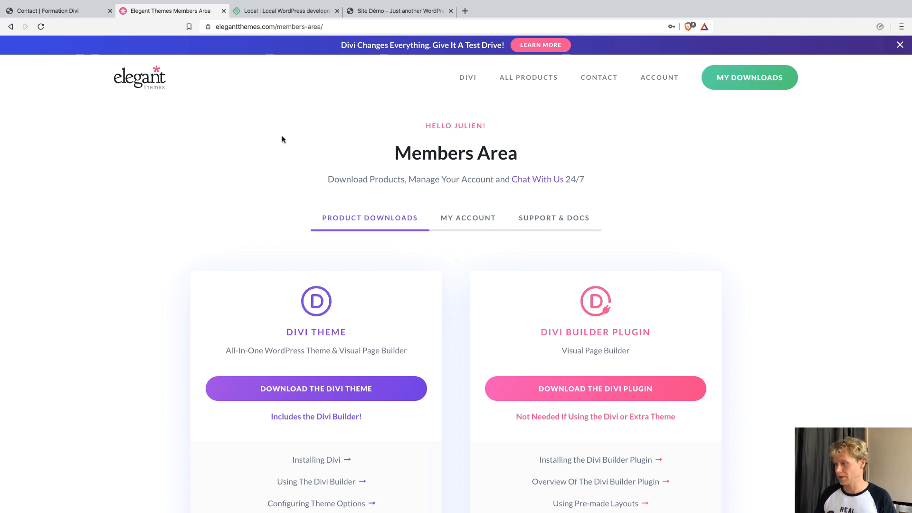
# Download the Divi theme from the Members Area as Divi.zip, then return to Site Démo.
pyautogui.scroll(-2, 276, 209)
pyautogui.scroll(-2, 276, 208)
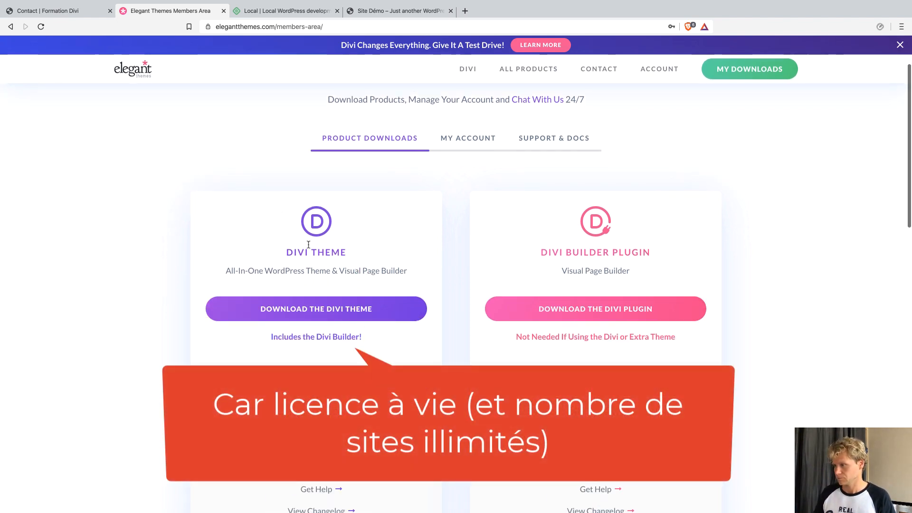
pyautogui.click(340, 314)
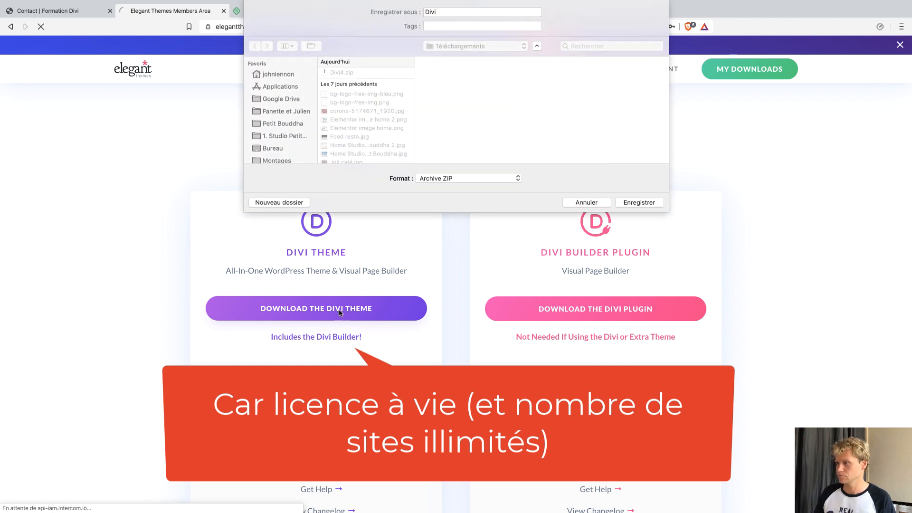
pyautogui.click(624, 201)
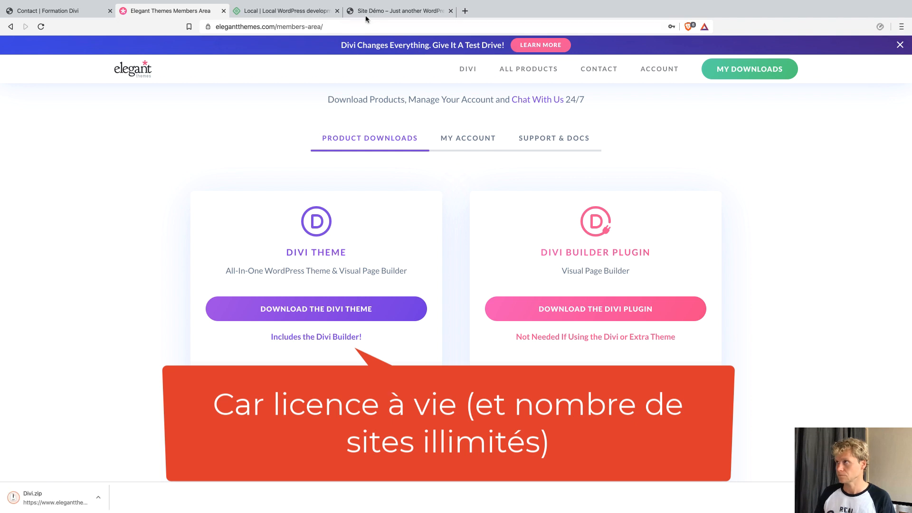
pyautogui.click(382, 11)
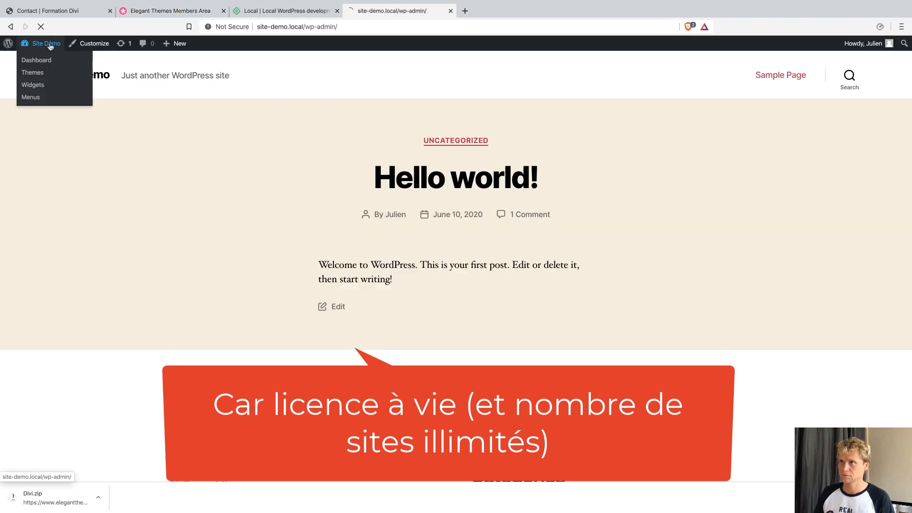
# Go to Appearance > Themes > Add New > Upload Theme and pick the Divi.zip archive.
pyautogui.click(38, 57)
pyautogui.moveTo(46, 186)
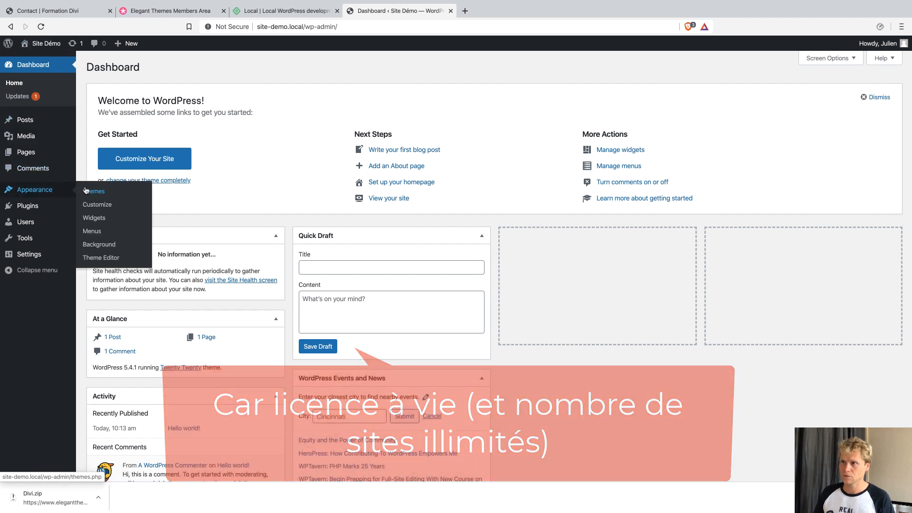
pyautogui.click(91, 191)
pyautogui.click(182, 72)
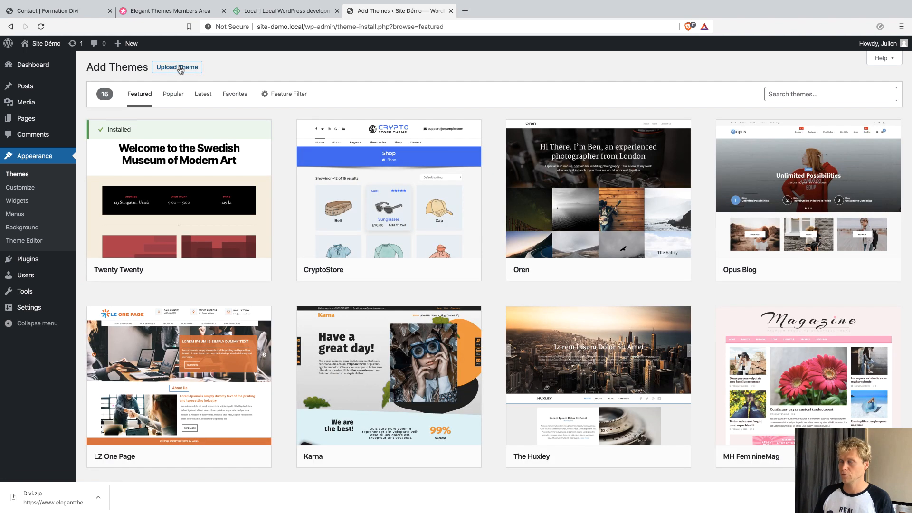
pyautogui.click(180, 68)
pyautogui.click(428, 154)
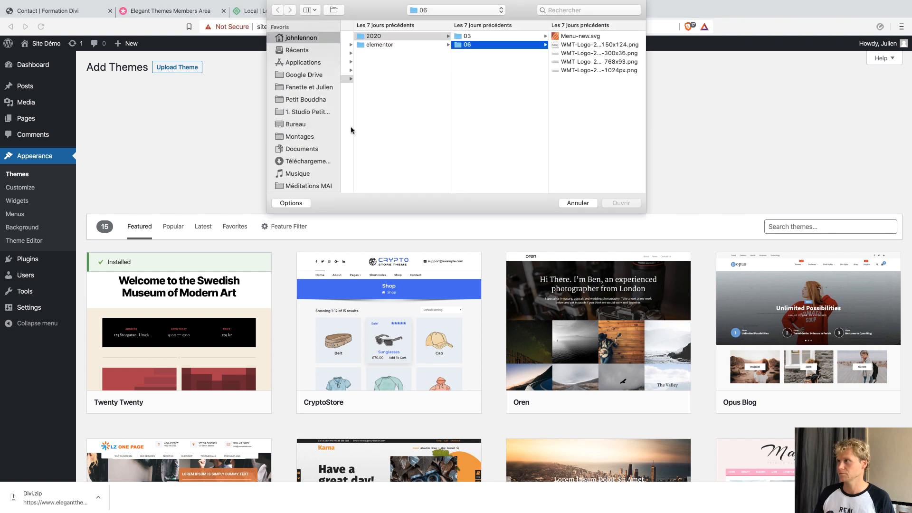
pyautogui.click(387, 36)
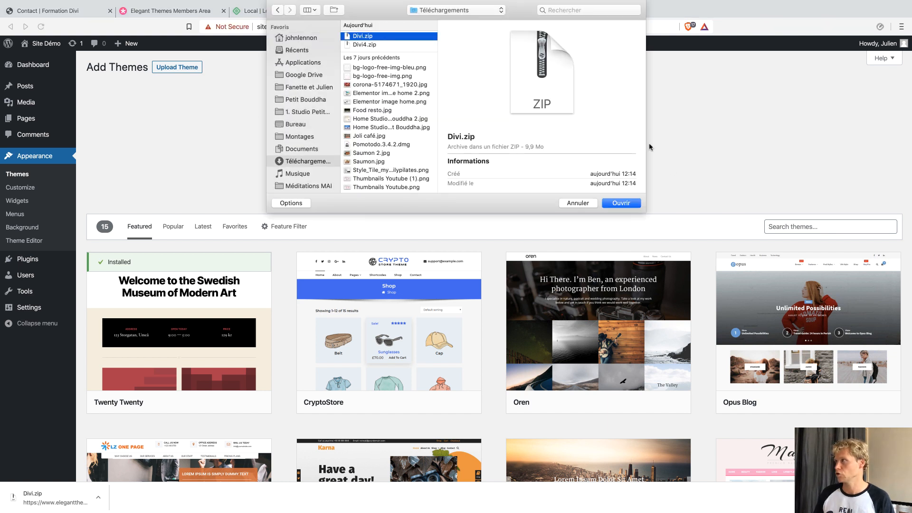
# Install and activate Divi, check the Members Area account section, then return to Themes.
pyautogui.click(621, 203)
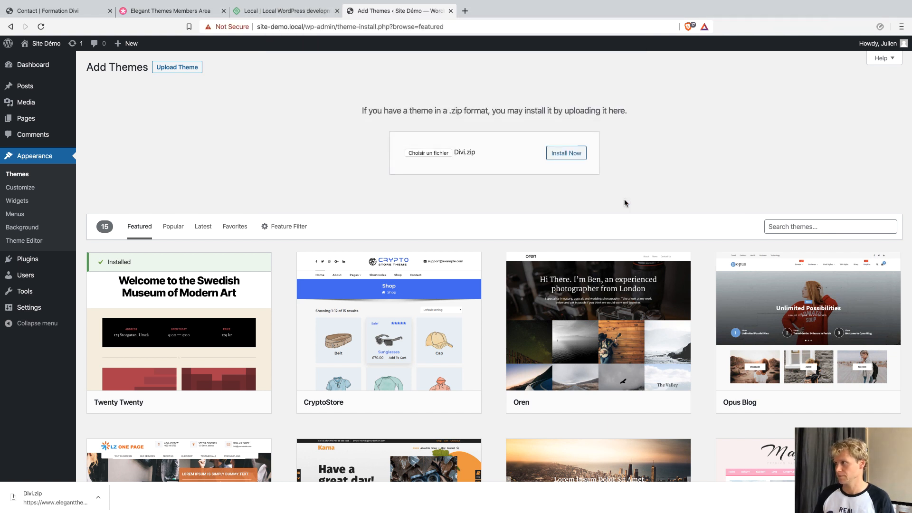
pyautogui.click(572, 158)
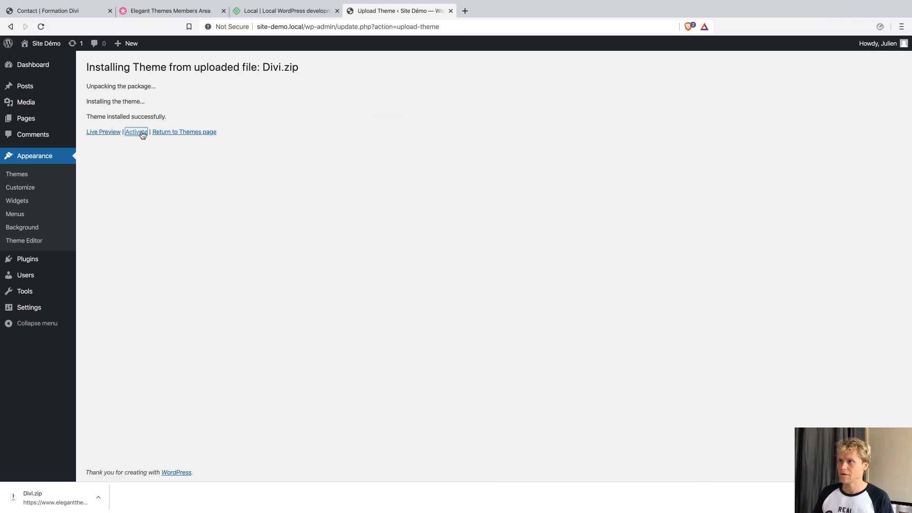
pyautogui.click(137, 133)
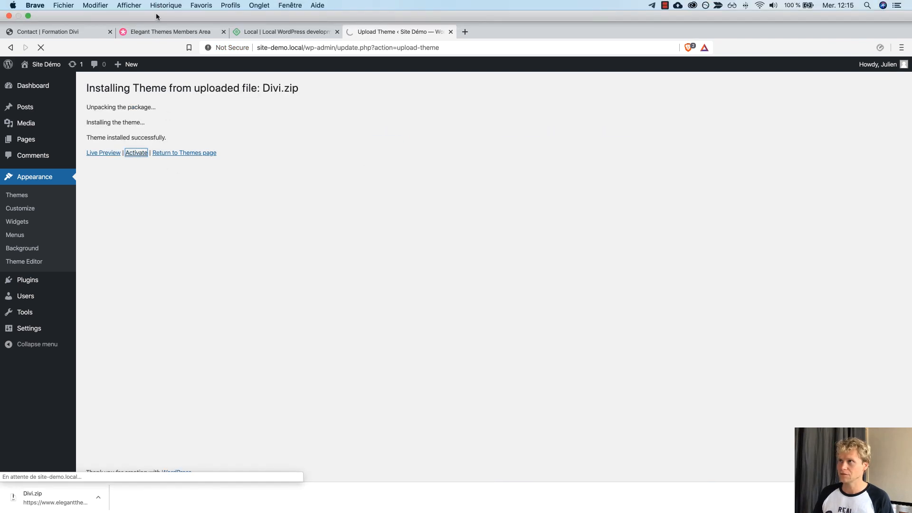
pyautogui.click(157, 10)
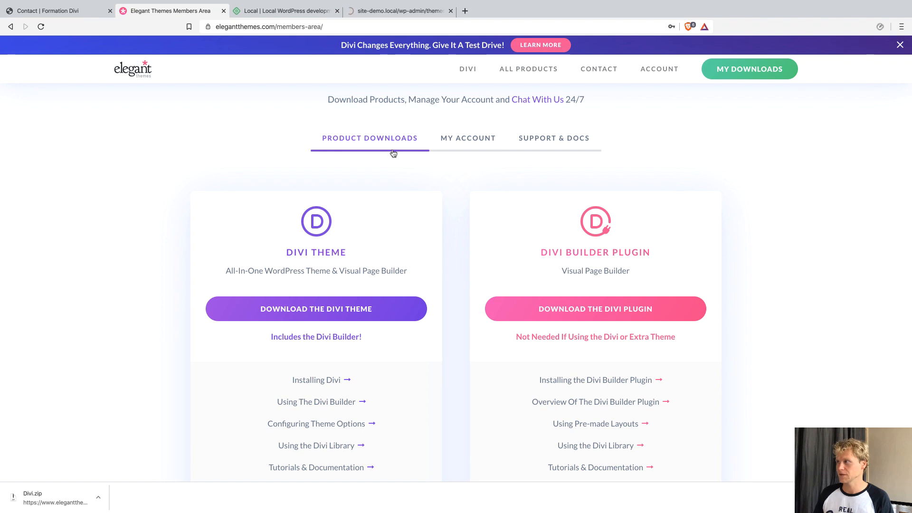
pyautogui.click(454, 139)
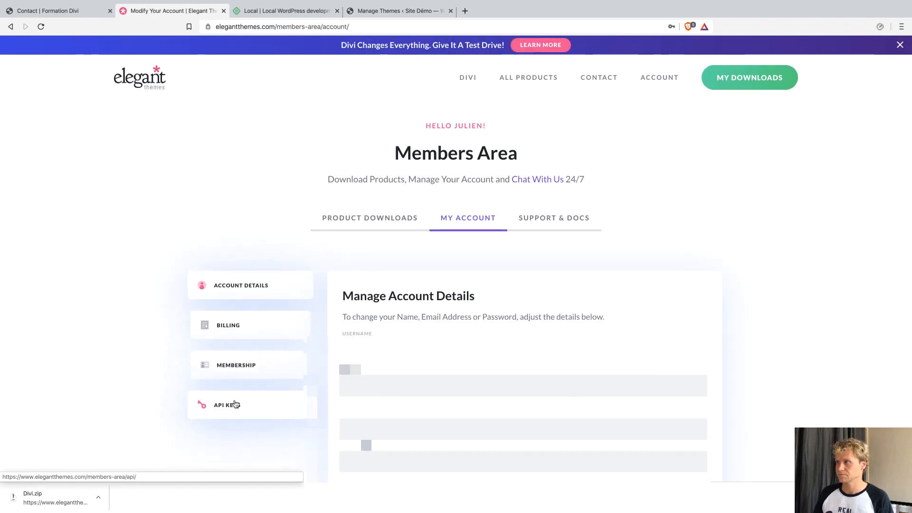
pyautogui.click(372, 15)
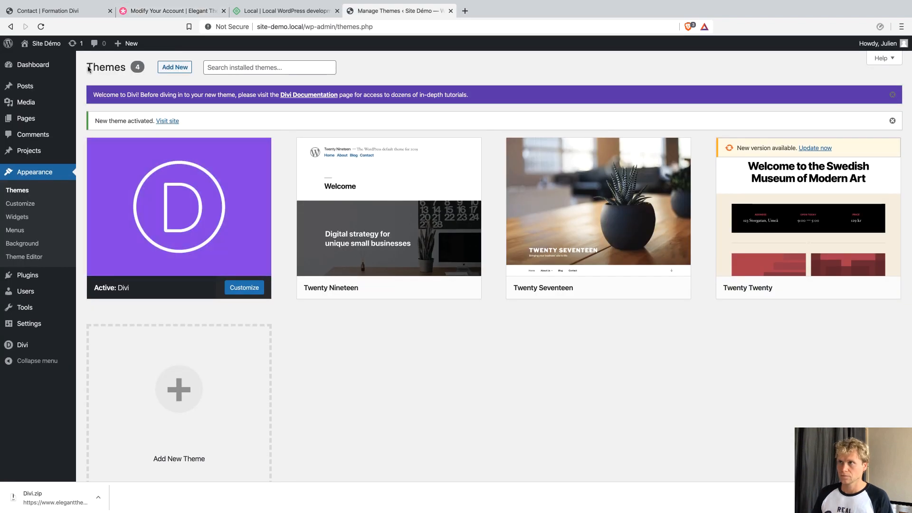
pyautogui.moveTo(125, 43)
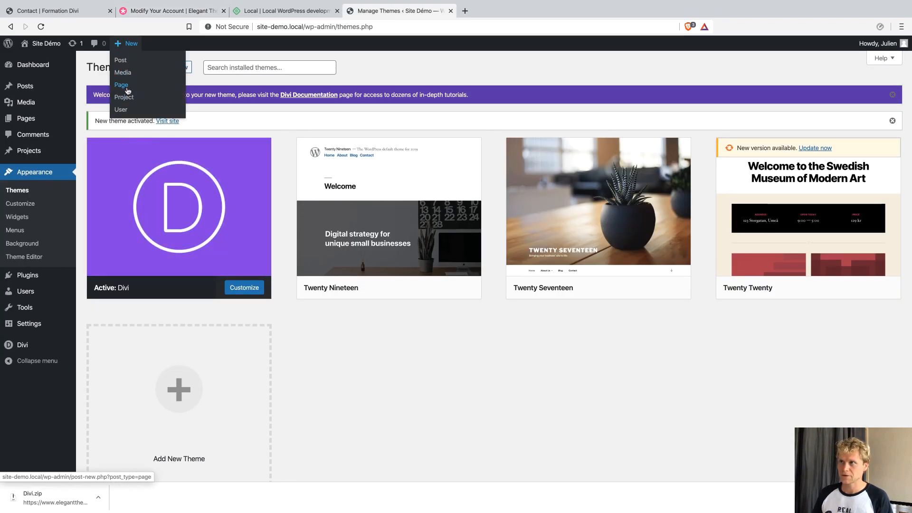
# Set Site Language to Français in General Settings, save, and visit the front page.
pyautogui.click(42, 326)
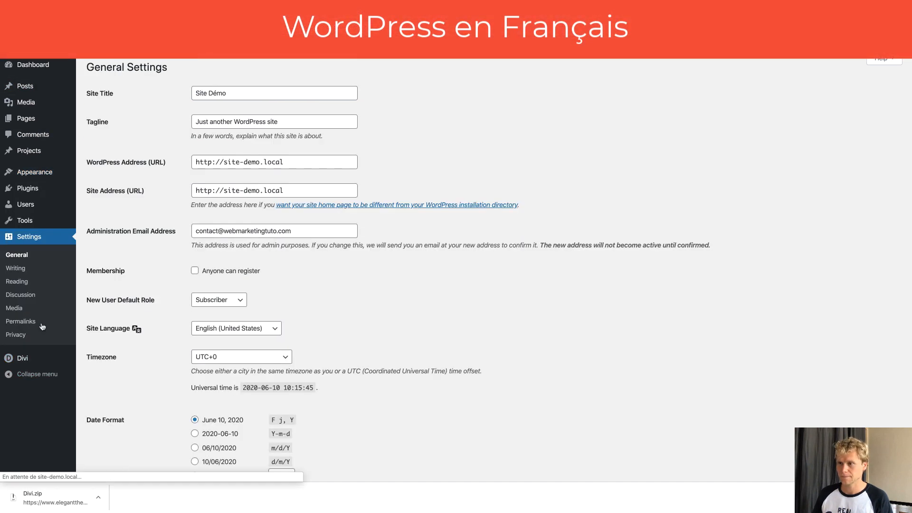
pyautogui.click(211, 332)
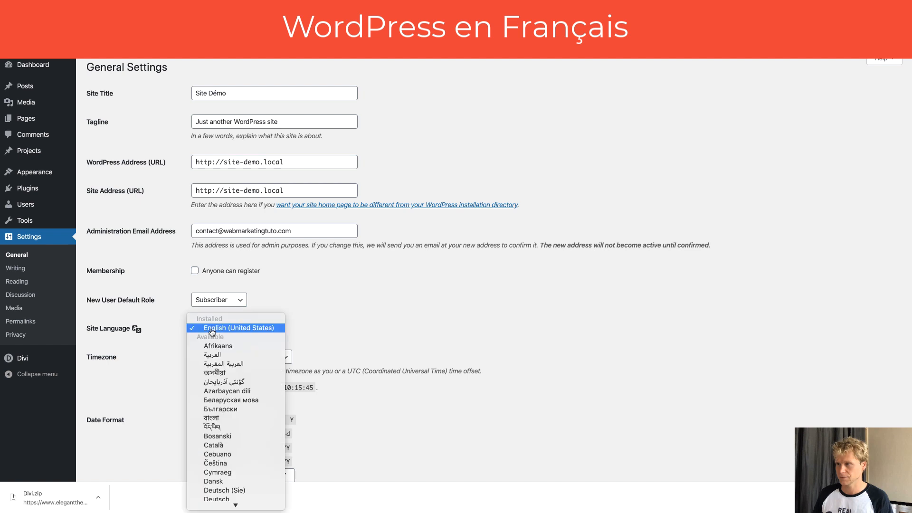
pyautogui.scroll(-3, 221, 384)
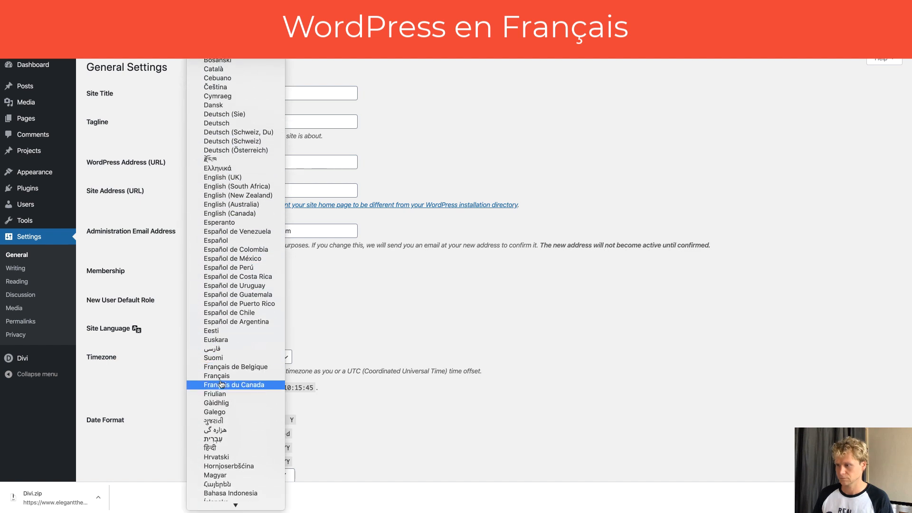
pyautogui.click(224, 375)
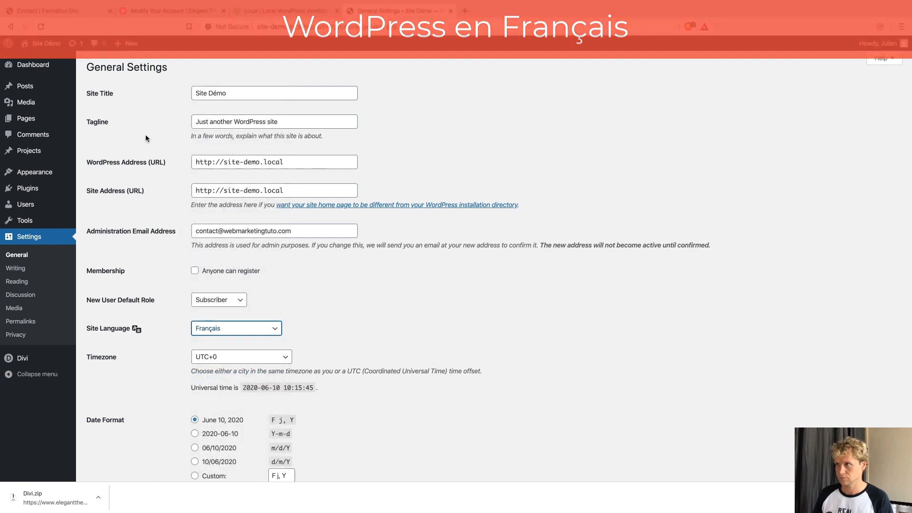
pyautogui.scroll(-5, 196, 364)
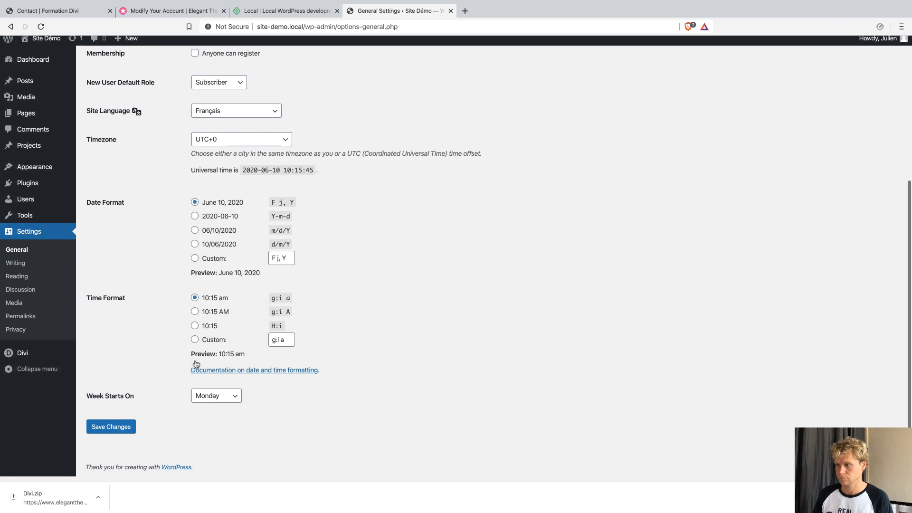
pyautogui.click(126, 430)
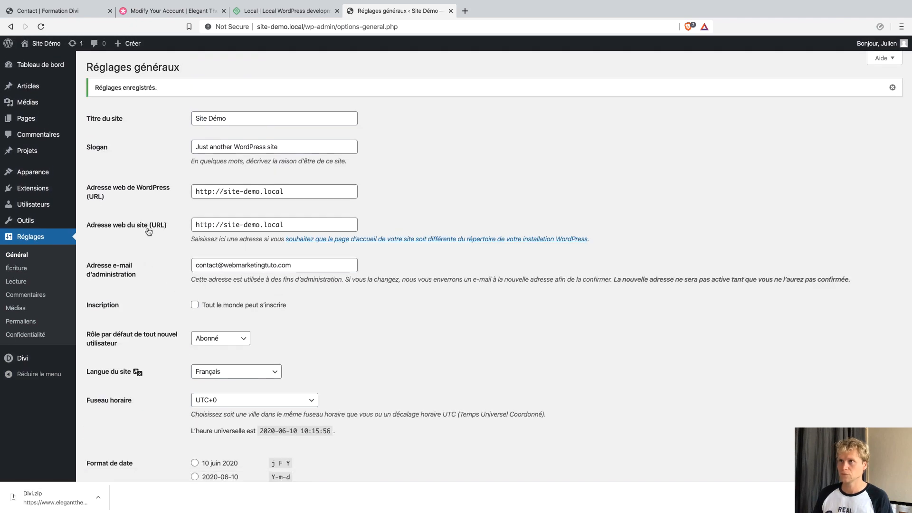
pyautogui.click(39, 47)
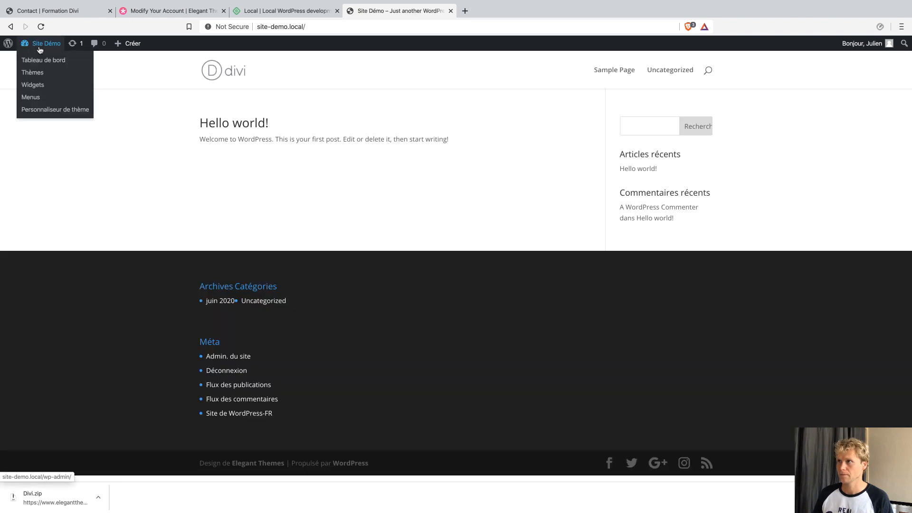
# Publish a new WordPress page titled 'Accueil' and launch the Divi Builder on it.
pyautogui.moveTo(124, 47)
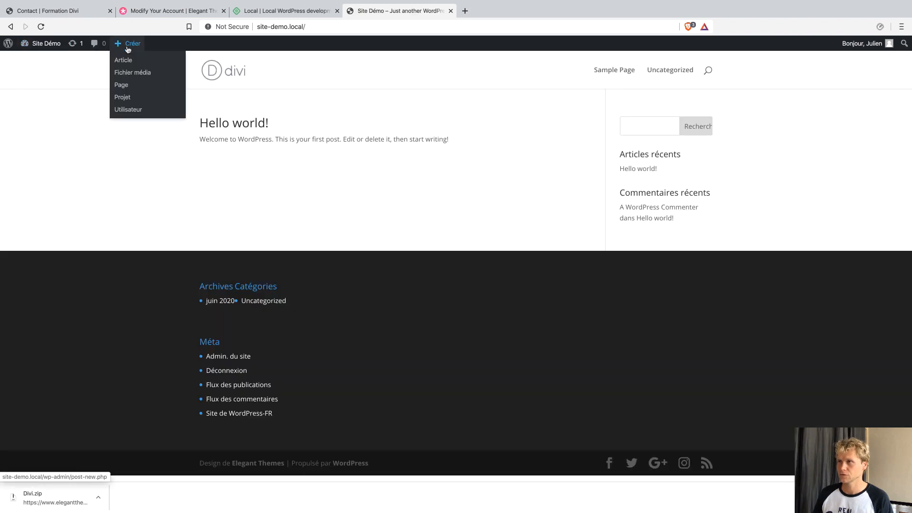
pyautogui.click(128, 90)
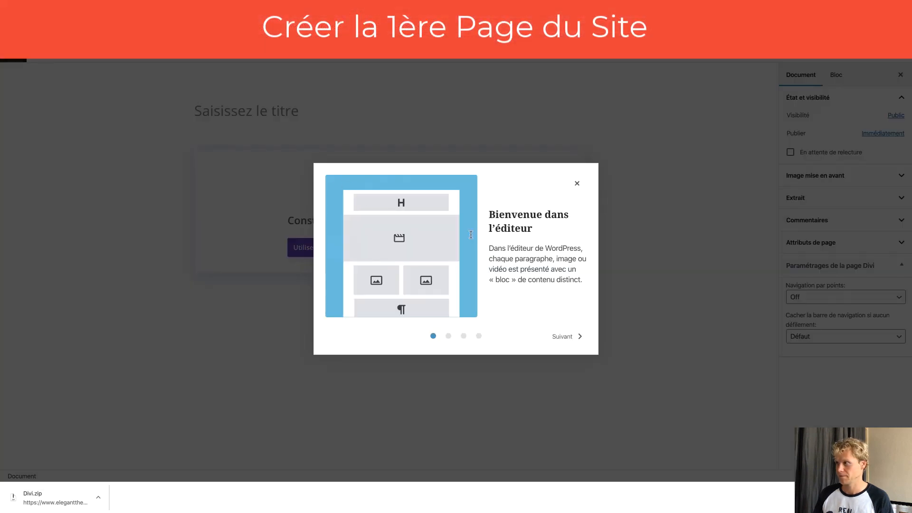
pyautogui.click(577, 184)
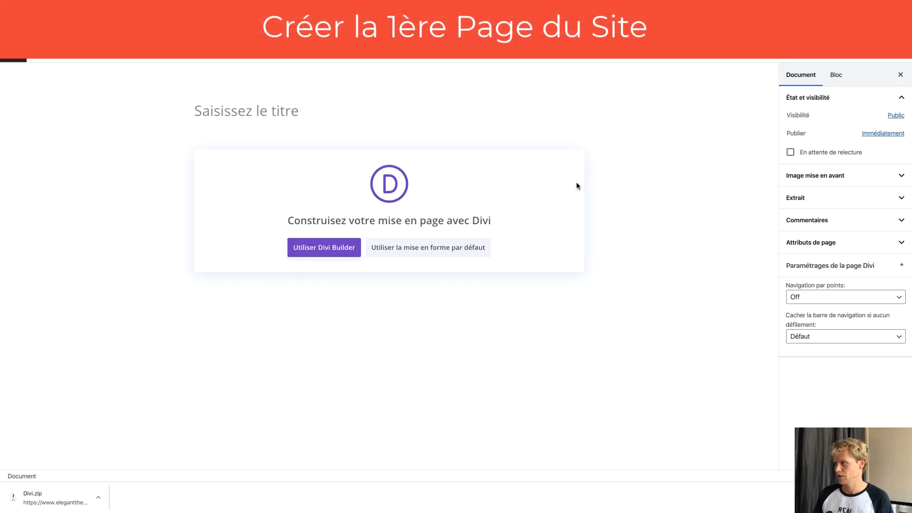
pyautogui.click(291, 115)
pyautogui.write('Accueil')
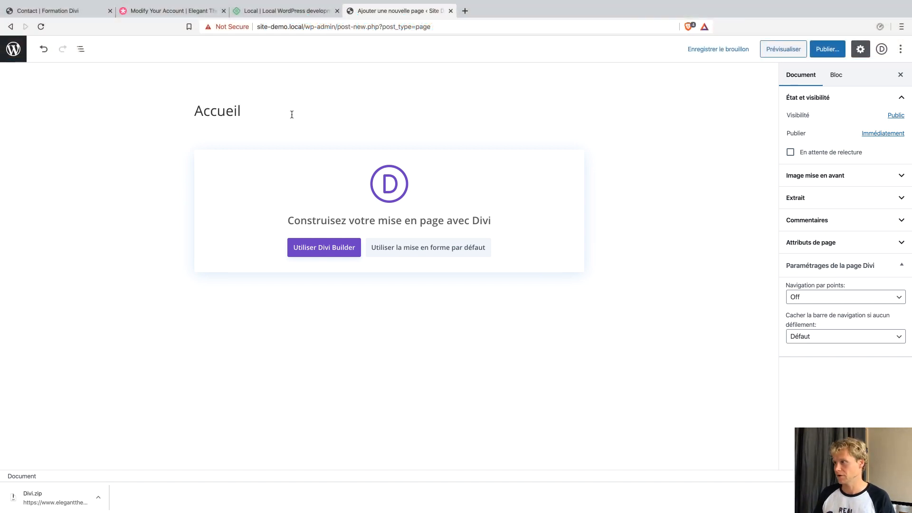
pyautogui.click(828, 49)
pyautogui.click(833, 49)
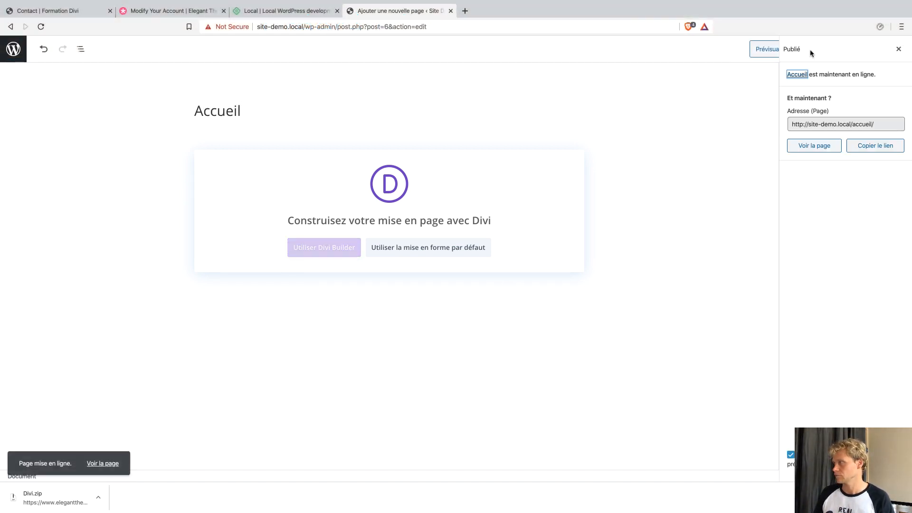
pyautogui.click(317, 250)
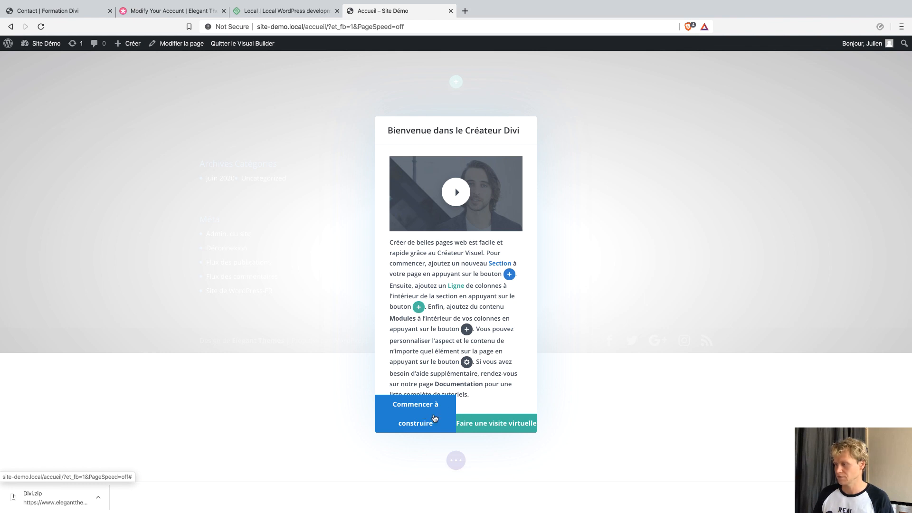
# Start building the Accueil page and choose to begin from a premade layout.
pyautogui.click(425, 416)
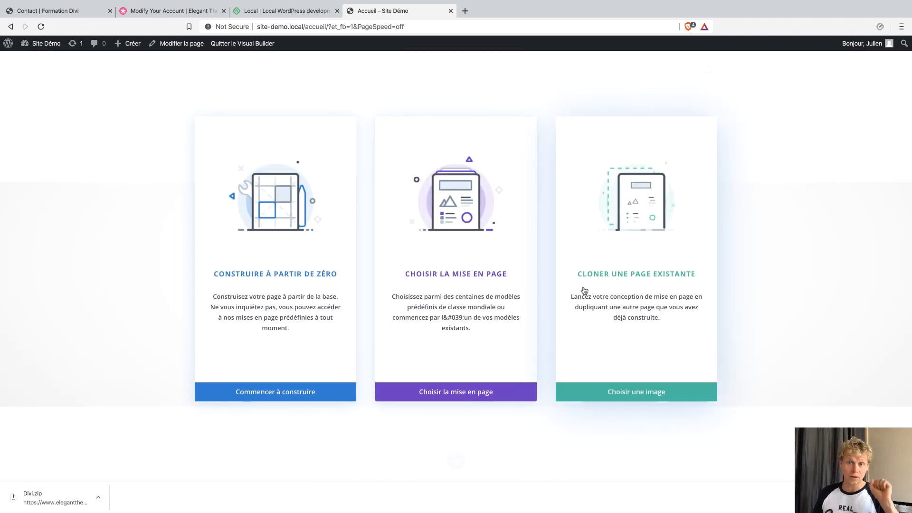
pyautogui.click(458, 248)
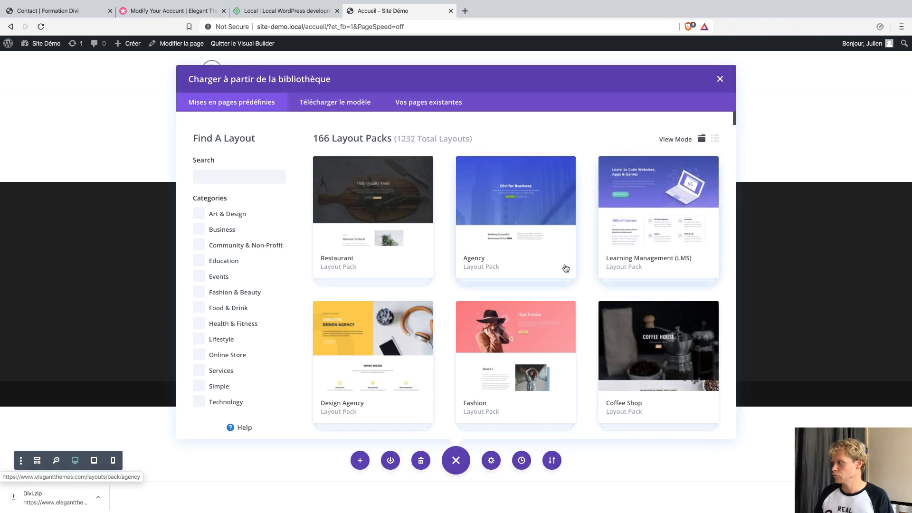
# Browse the Web Agency layout pack, previewing its Contact, Home and Landing layouts.
pyautogui.scroll(-2, 566, 270)
pyautogui.scroll(-7, 565, 270)
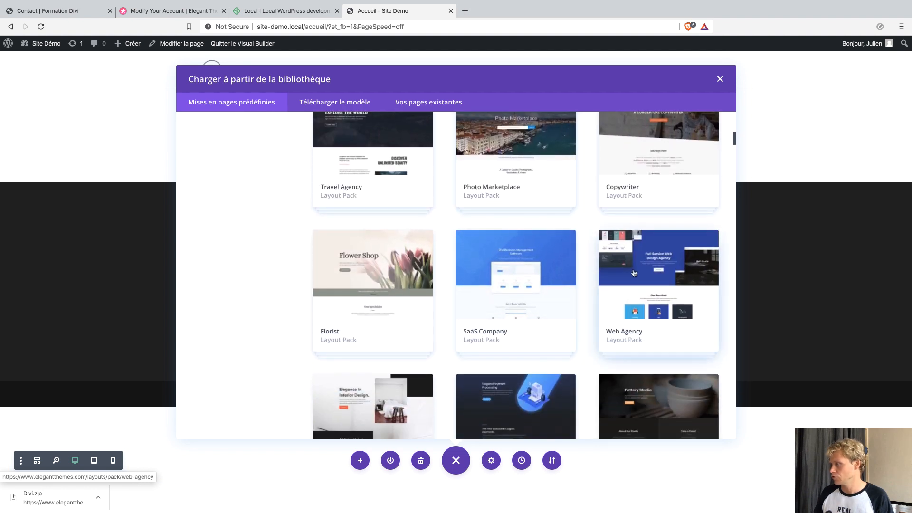
pyautogui.scroll(-2, 634, 274)
pyautogui.scroll(-3, 634, 273)
pyautogui.scroll(4, 634, 273)
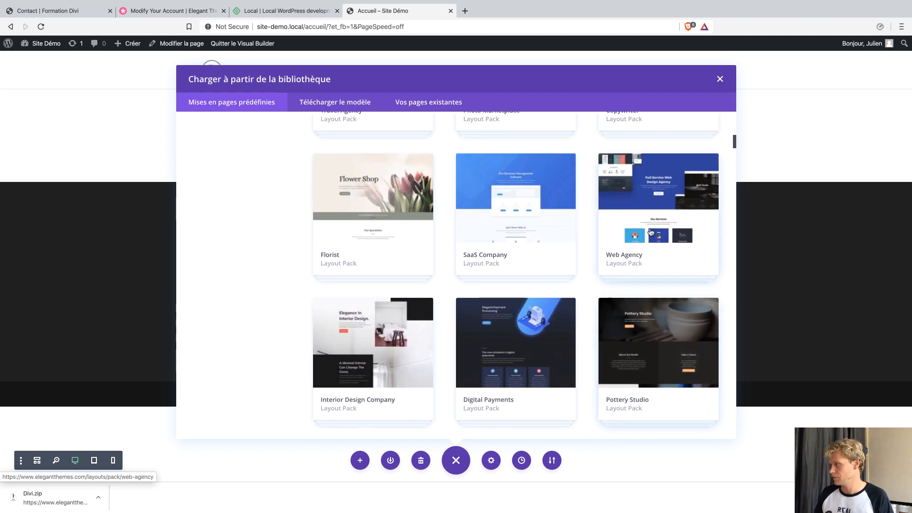
pyautogui.click(631, 272)
pyautogui.scroll(-5, 337, 267)
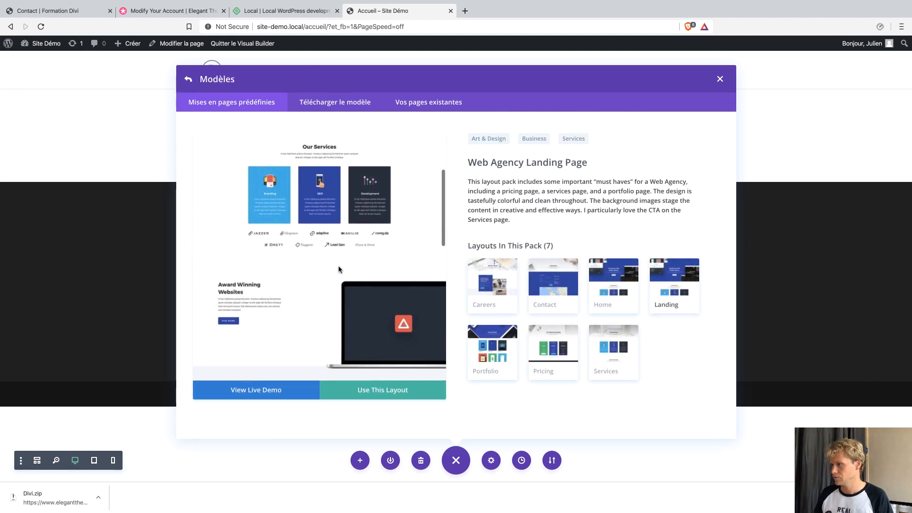
pyautogui.scroll(-5, 339, 269)
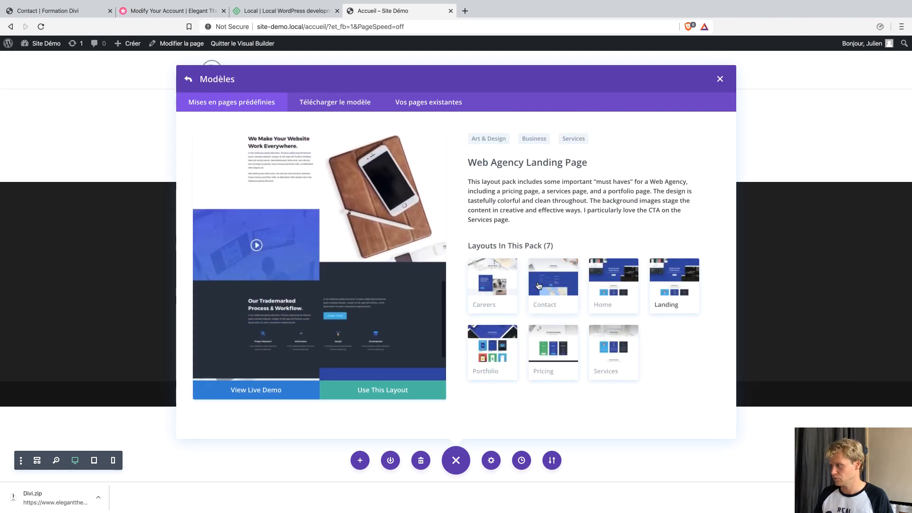
pyautogui.click(540, 286)
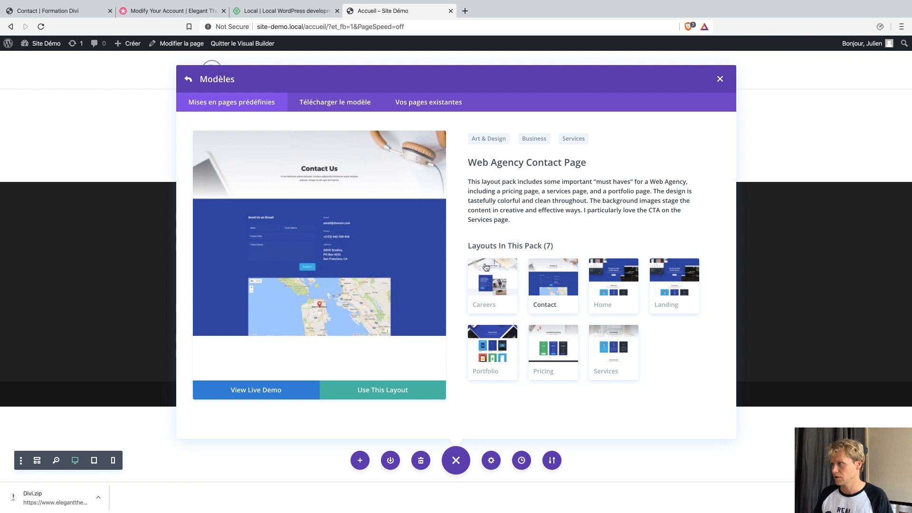
pyautogui.click(599, 281)
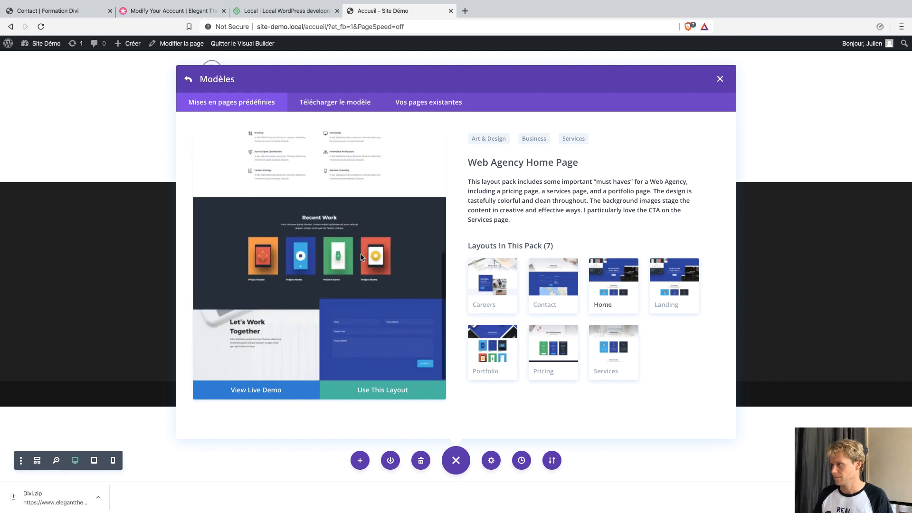
pyautogui.click(661, 271)
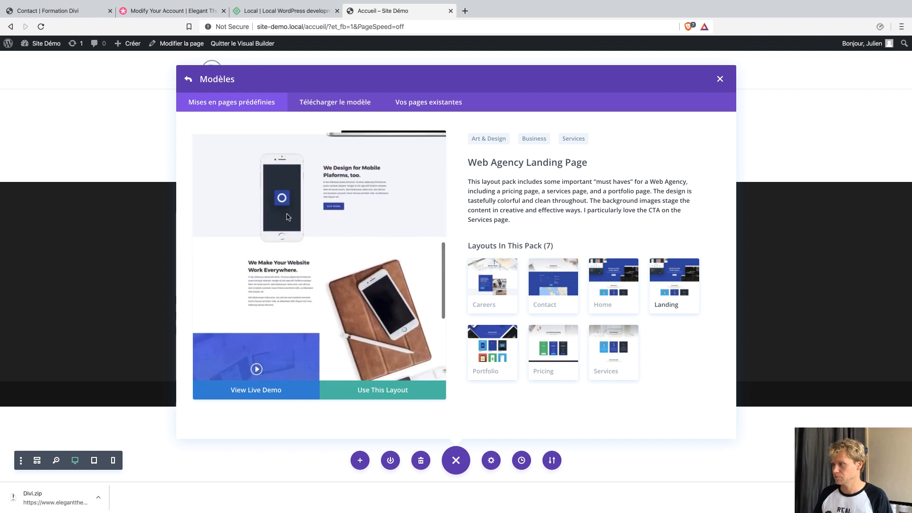
pyautogui.click(188, 79)
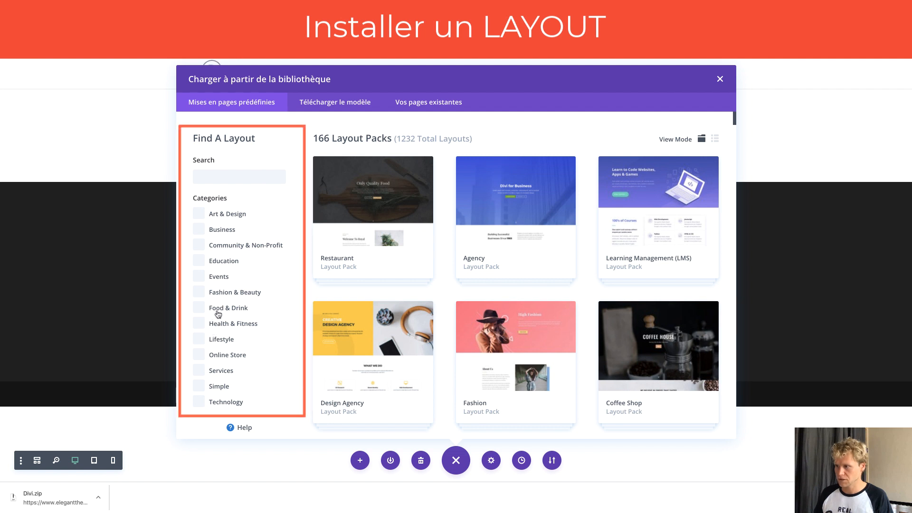
# Filter packs to Fashion & Beauty and apply the Barber Shop Home layout.
pyautogui.click(200, 293)
pyautogui.scroll(-5, 649, 301)
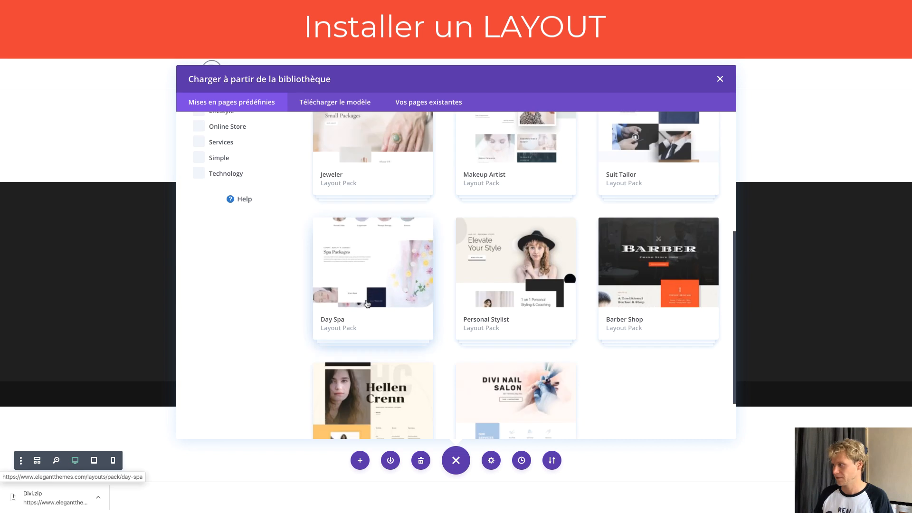
pyautogui.click(642, 277)
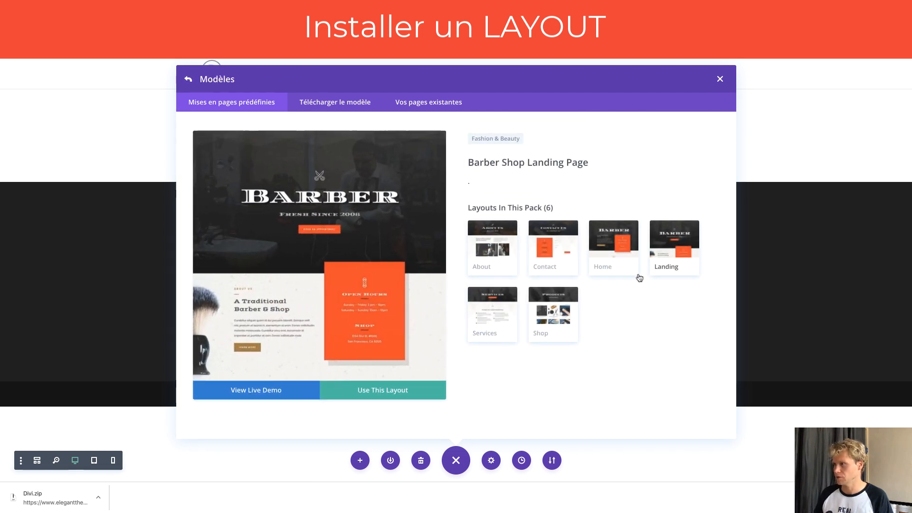
pyautogui.click(206, 88)
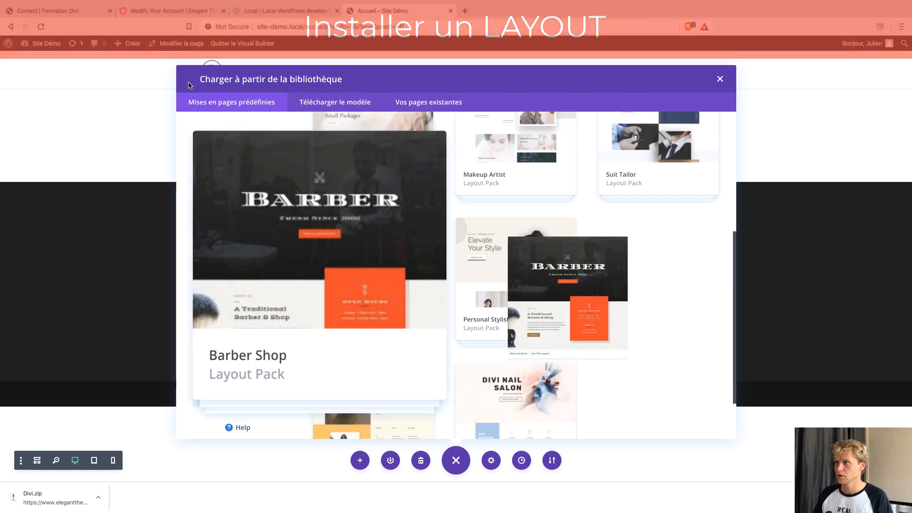
pyautogui.scroll(3, 241, 197)
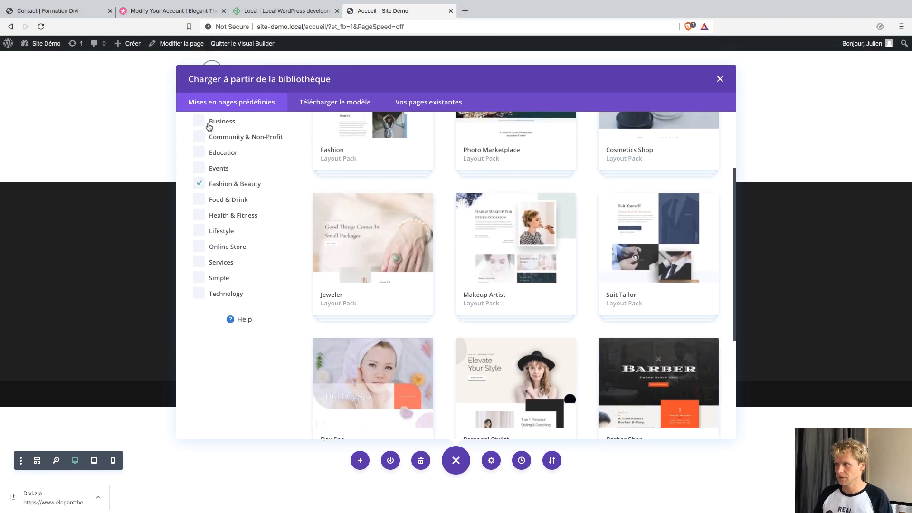
pyautogui.click(660, 366)
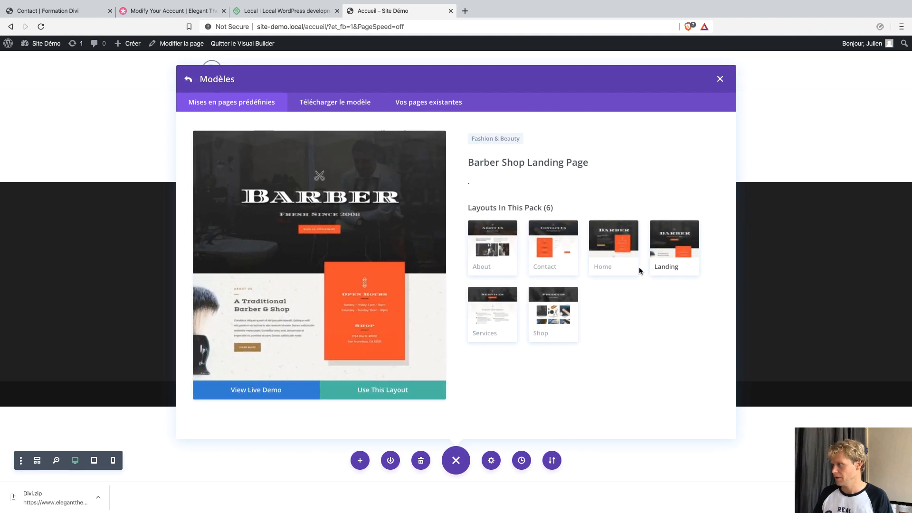
pyautogui.click(626, 249)
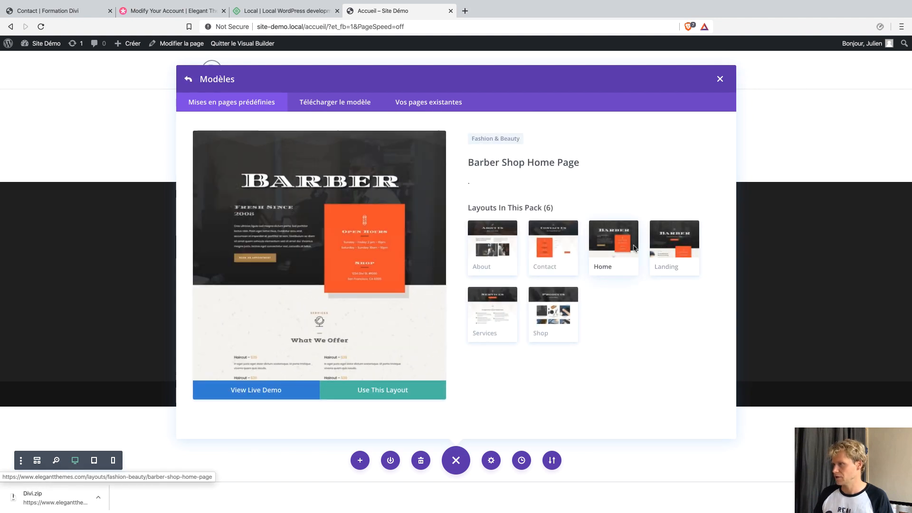
pyautogui.click(664, 249)
pyautogui.click(623, 250)
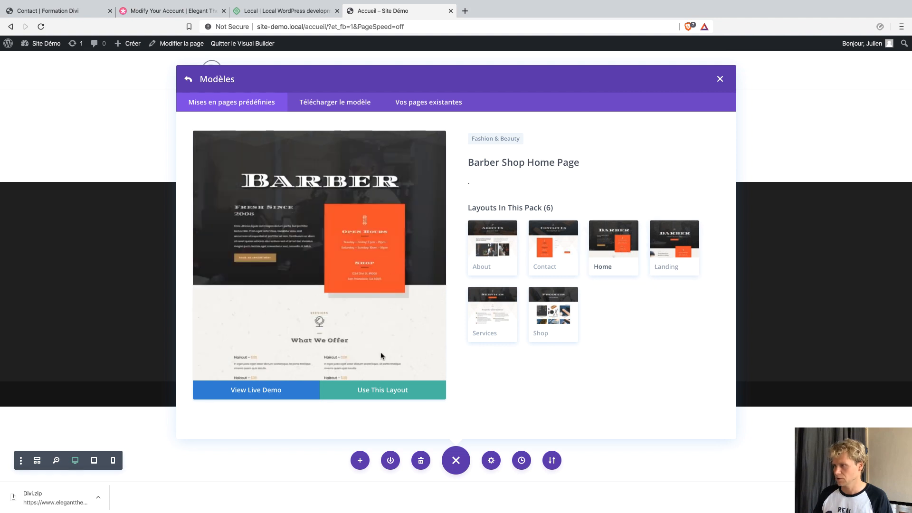
pyautogui.click(369, 393)
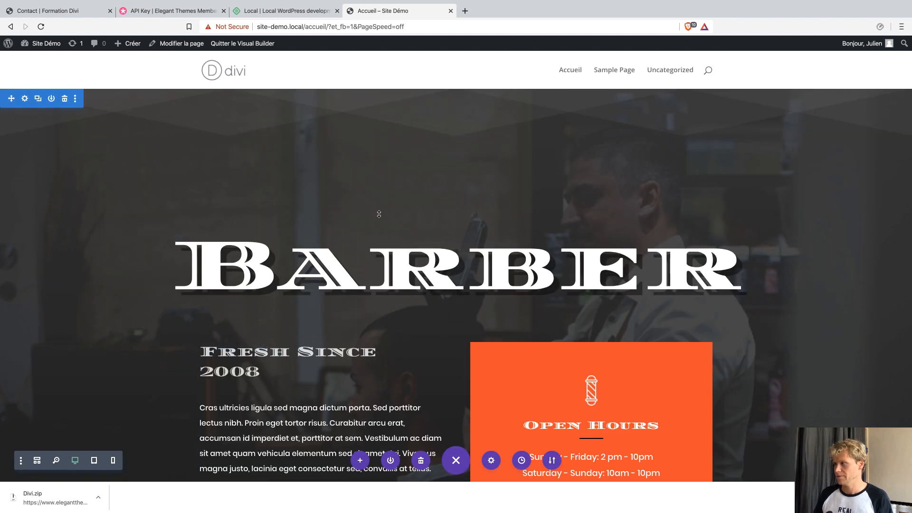
# Change the hero heading text from 'Barber' to 'Coiffeur'.
pyautogui.scroll(-1, 367, 342)
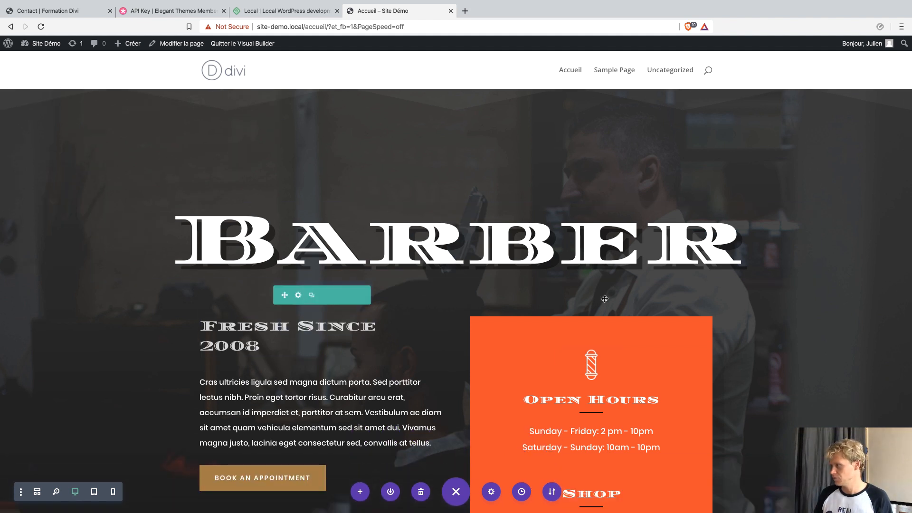
pyautogui.click(487, 253)
pyautogui.doubleClick(487, 252)
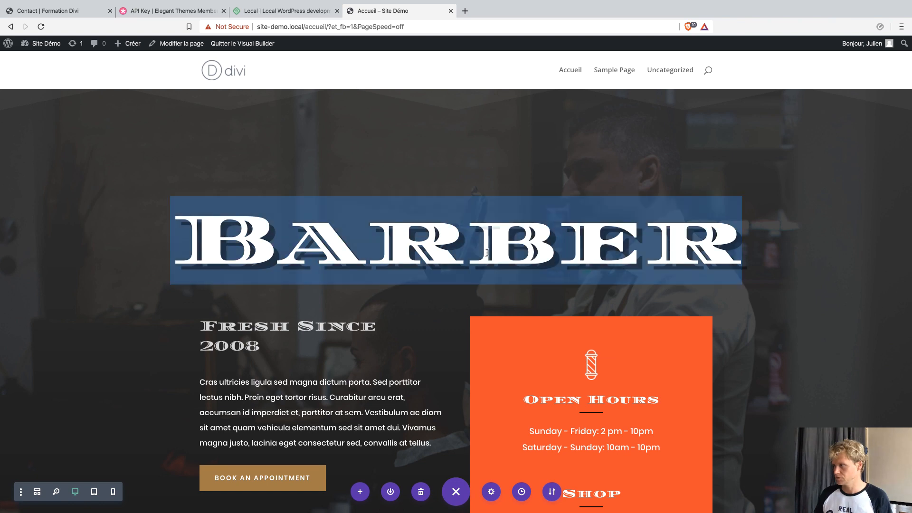
pyautogui.write('Coiffeur')
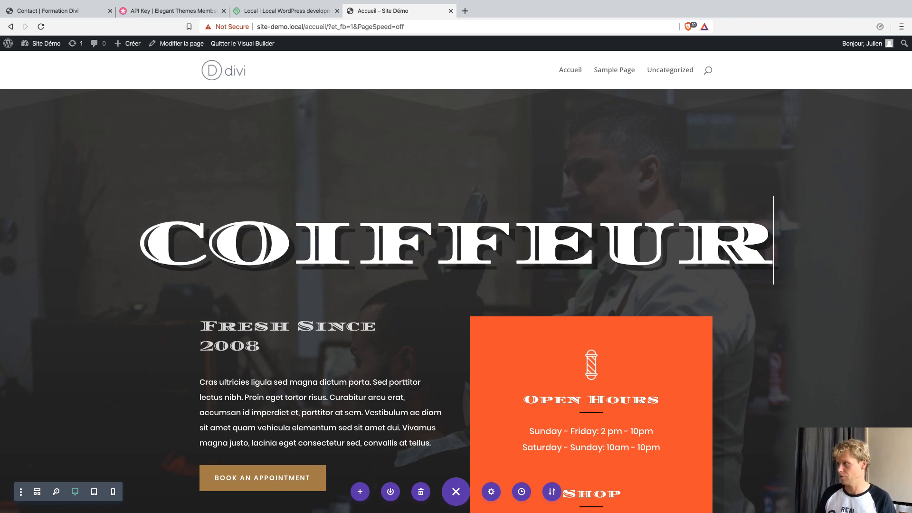
pyautogui.scroll(-3, 320, 244)
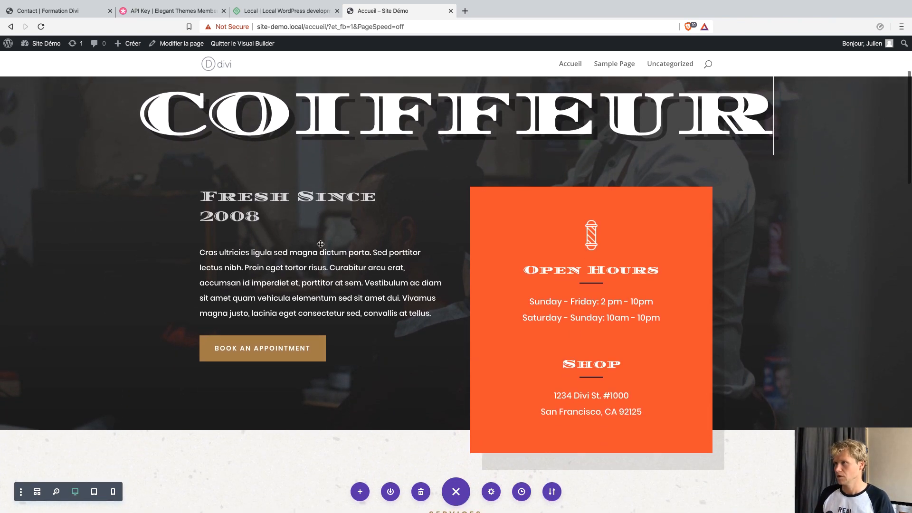
pyautogui.scroll(3, 320, 244)
# Open the settings panel of the COIFFEUR heading module.
pyautogui.doubleClick(414, 214)
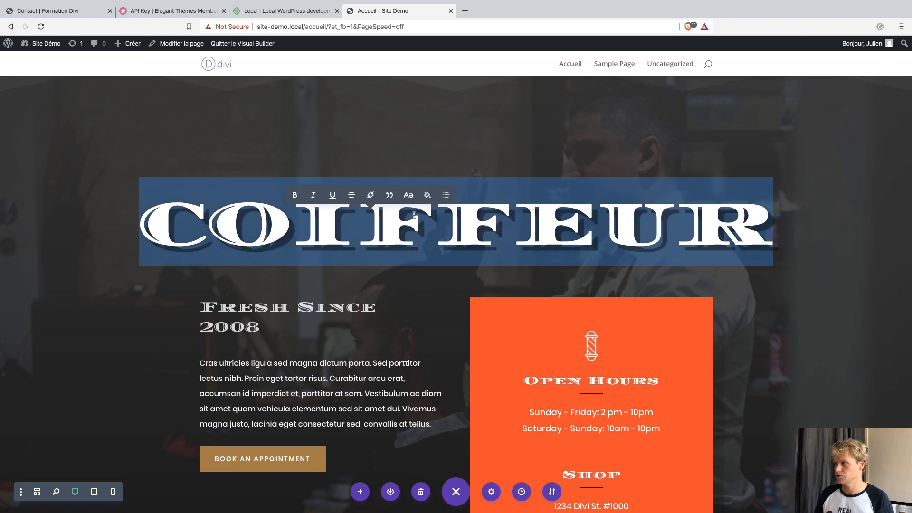
pyautogui.click(815, 151)
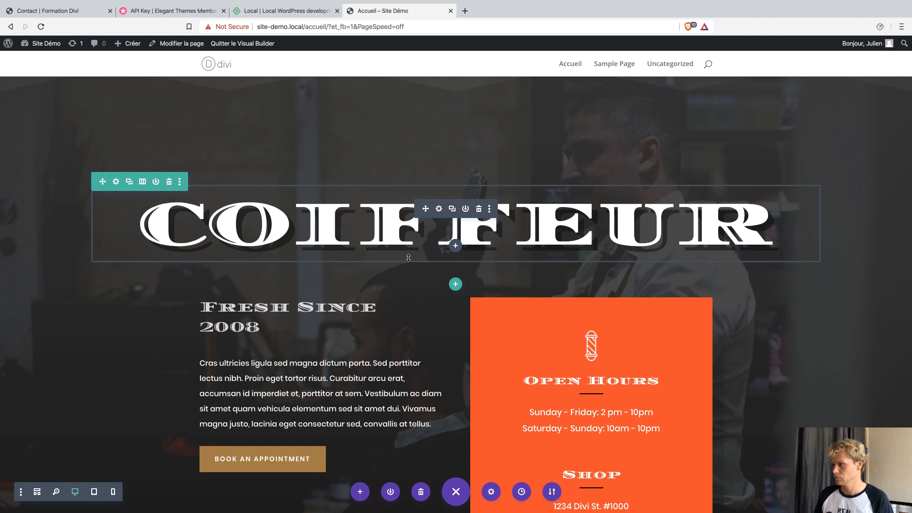
pyautogui.moveTo(317, 382)
pyautogui.moveTo(587, 349)
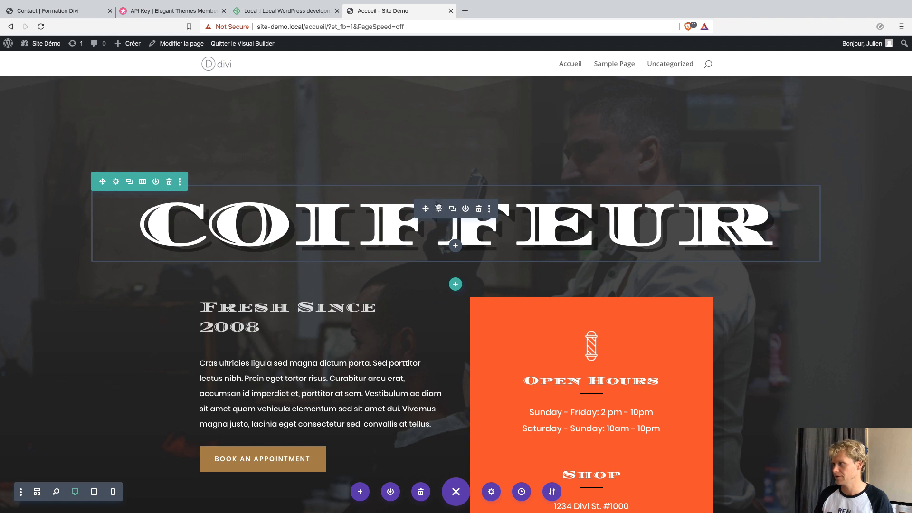
pyautogui.click(439, 209)
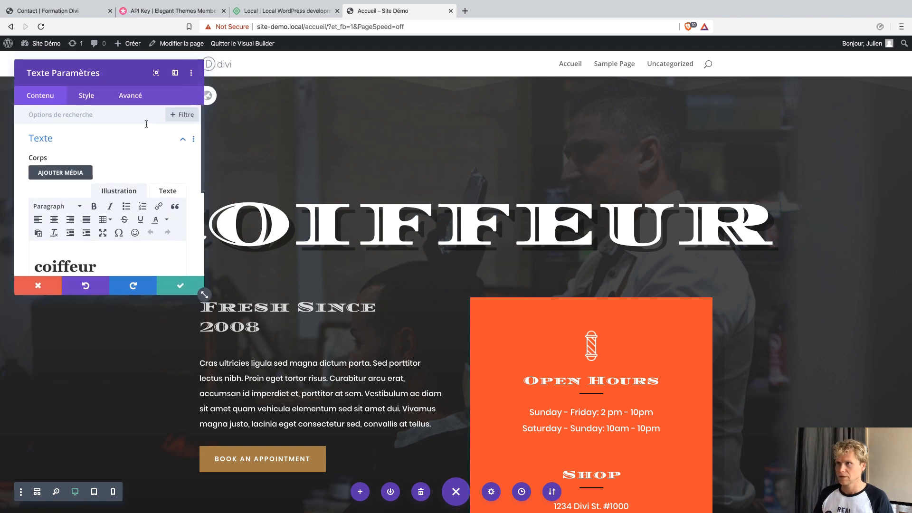
# Explore the heading's text style options, toggling uppercase on and off.
pyautogui.click(95, 101)
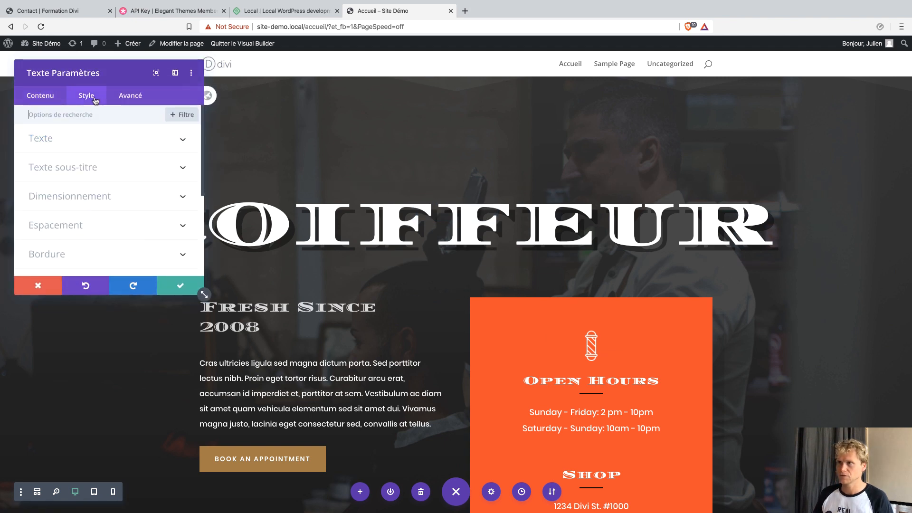
pyautogui.click(82, 168)
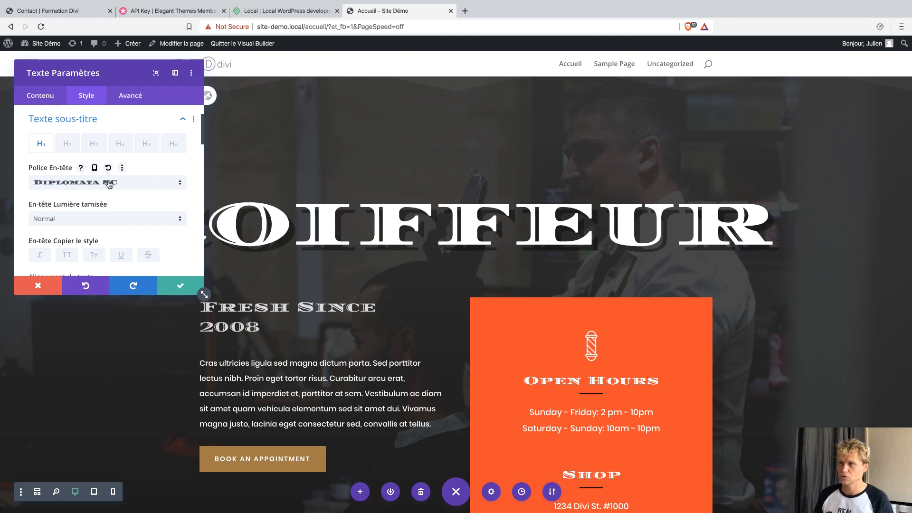
pyautogui.click(109, 184)
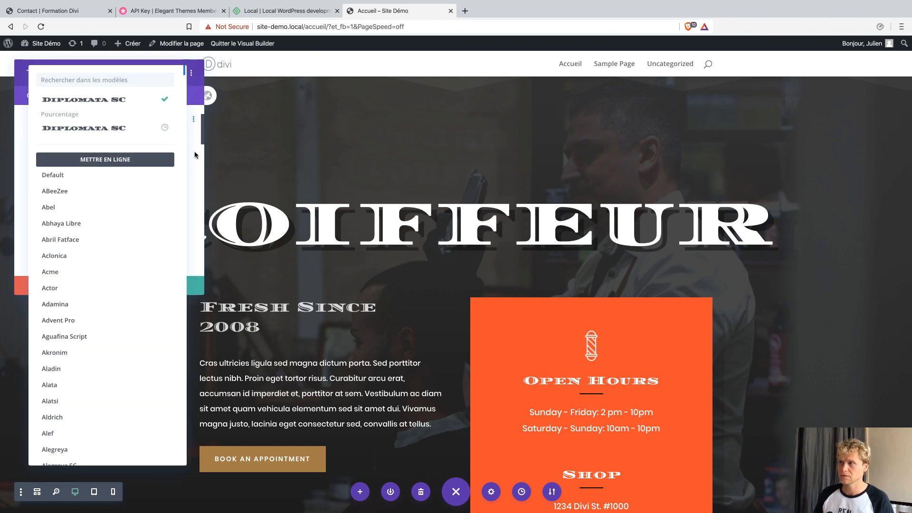
pyautogui.click(195, 153)
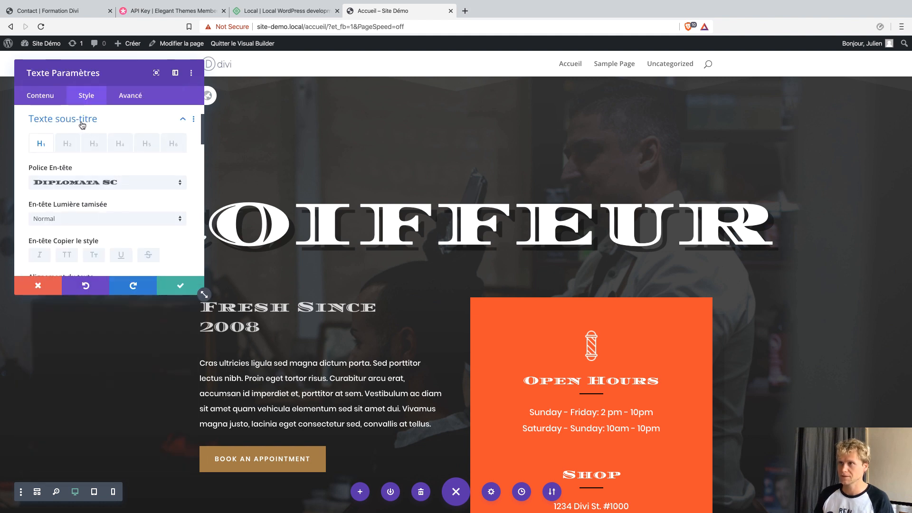
pyautogui.scroll(2, 98, 188)
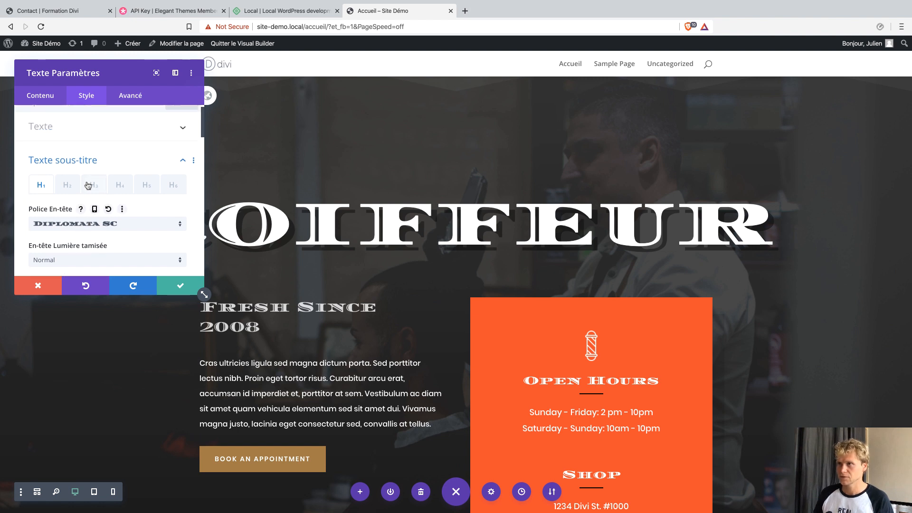
pyautogui.click(77, 140)
pyautogui.click(78, 140)
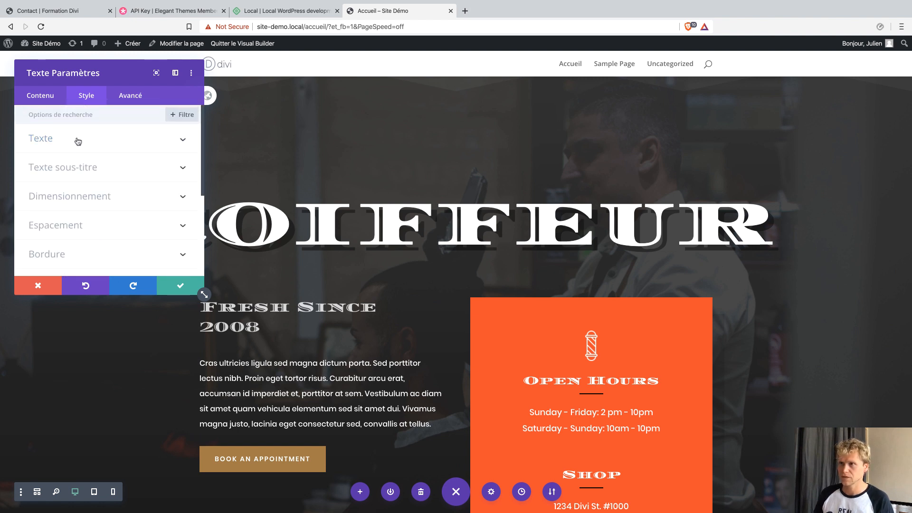
pyautogui.click(76, 166)
pyautogui.moveTo(203, 294); pyautogui.dragTo(205, 485)
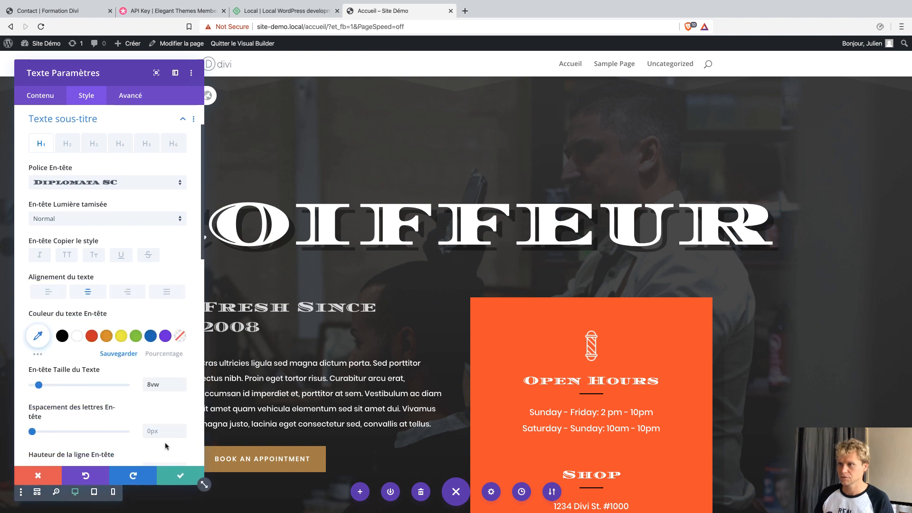
pyautogui.click(66, 255)
pyautogui.click(68, 256)
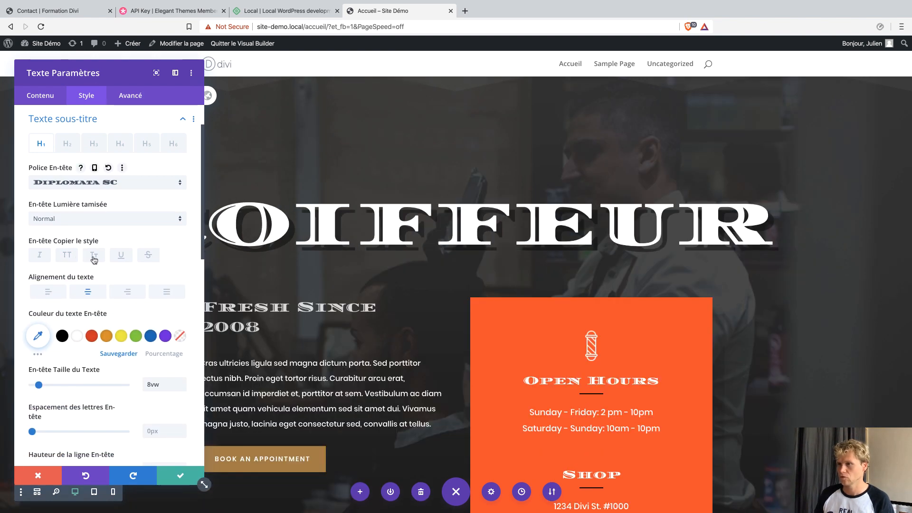
# Try Actor font, uppercase, italic and red, green, purple, white colours, then discard everything.
pyautogui.click(94, 188)
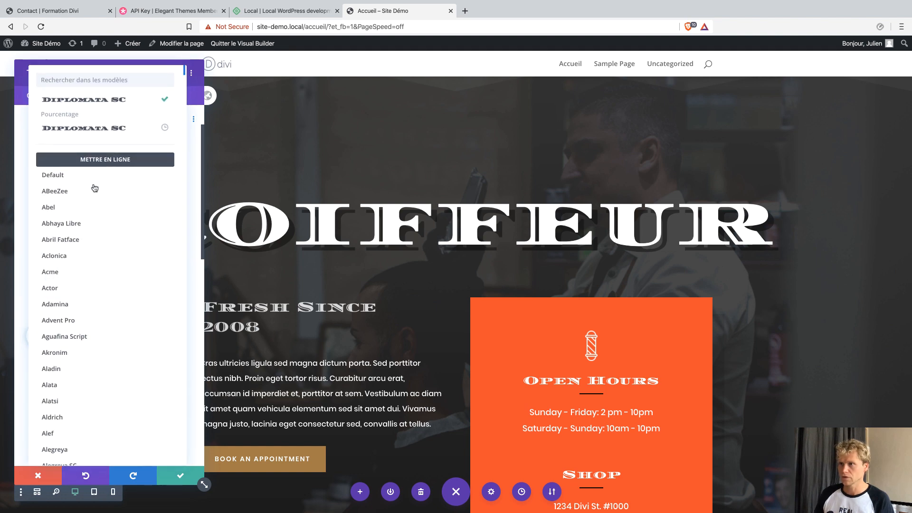
pyautogui.click(75, 288)
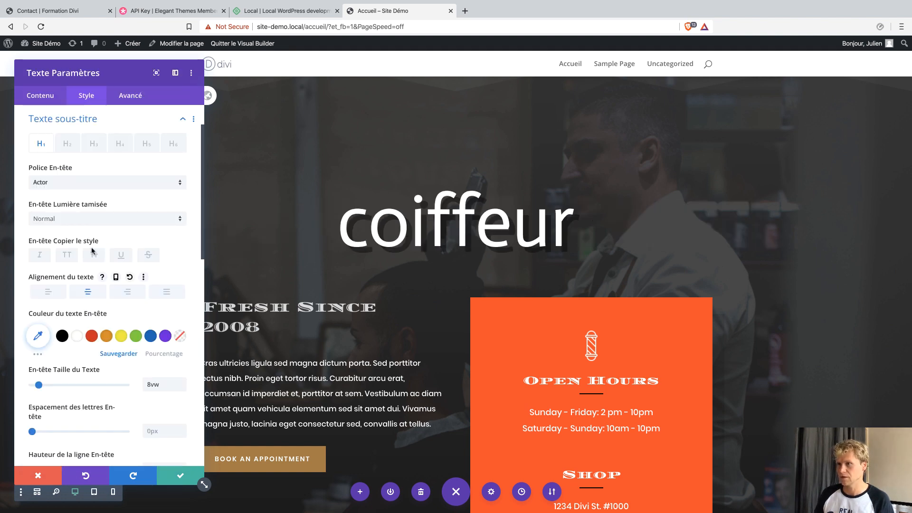
pyautogui.click(67, 255)
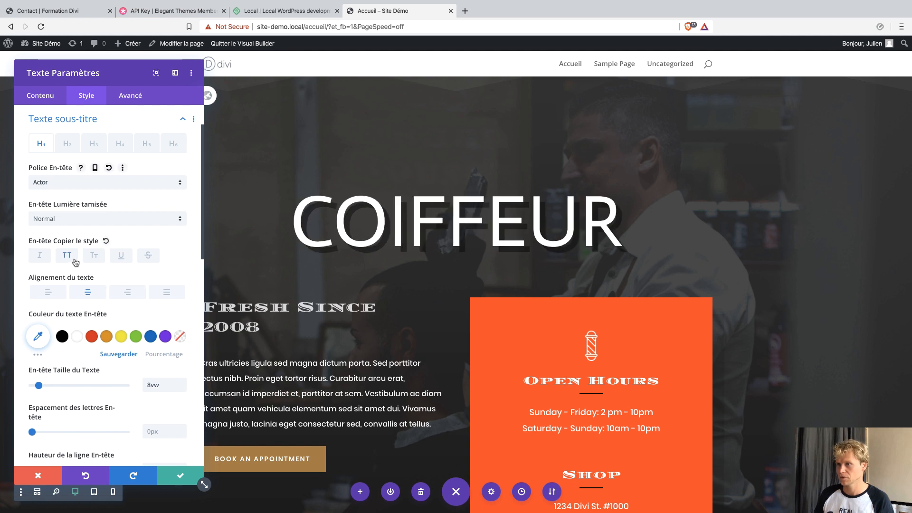
pyautogui.click(41, 257)
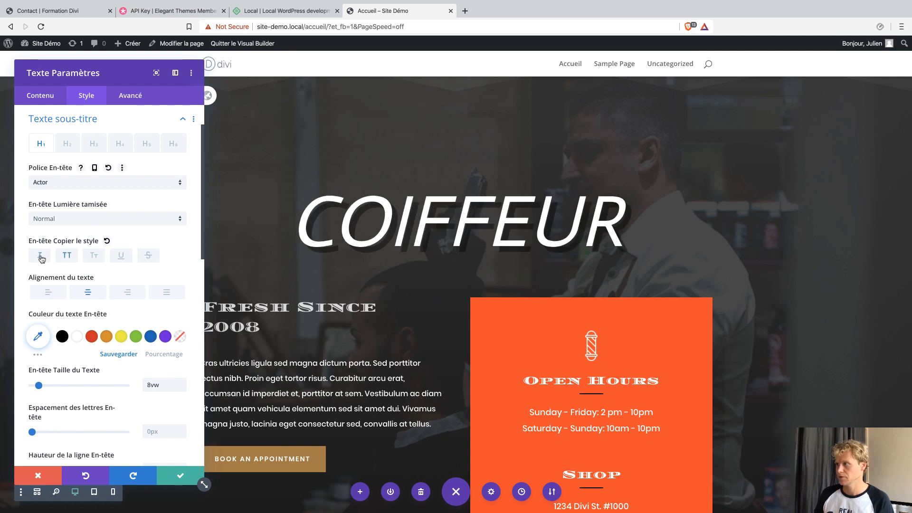
pyautogui.click(118, 260)
pyautogui.click(118, 261)
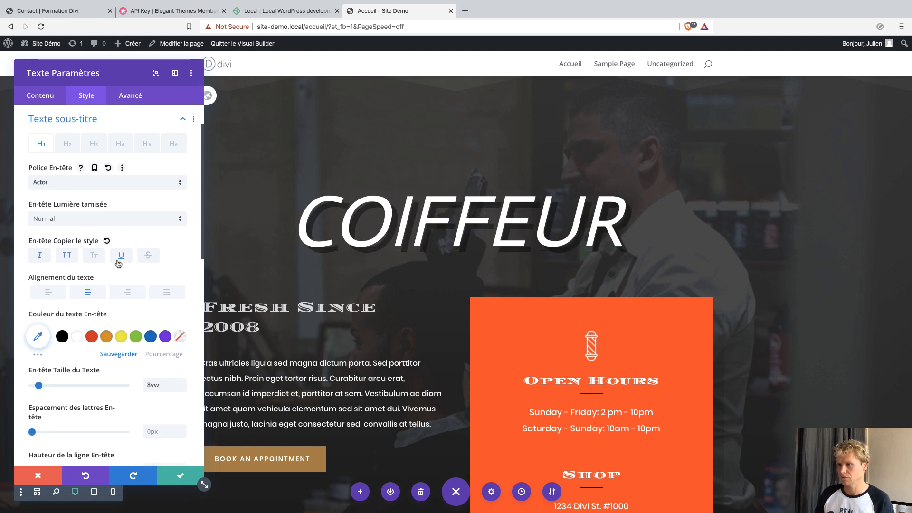
pyautogui.click(92, 336)
pyautogui.click(134, 337)
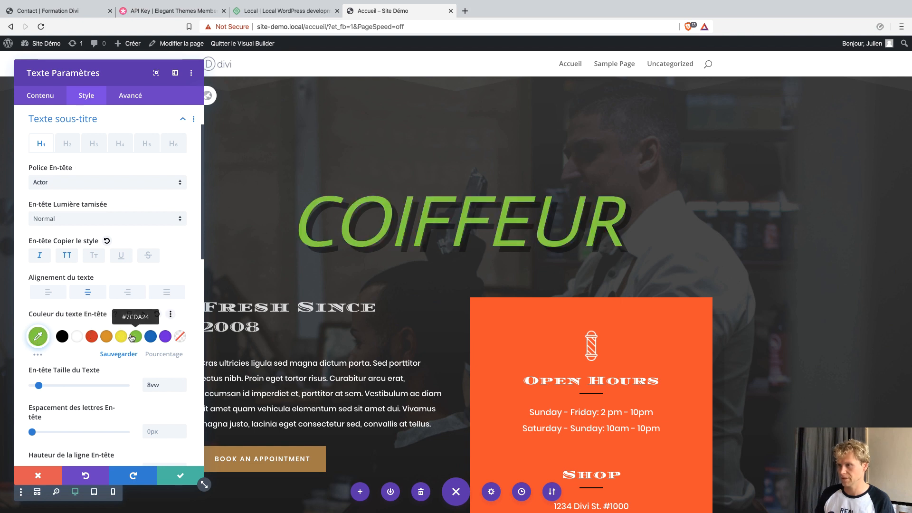
pyautogui.click(162, 336)
pyautogui.scroll(2, 162, 337)
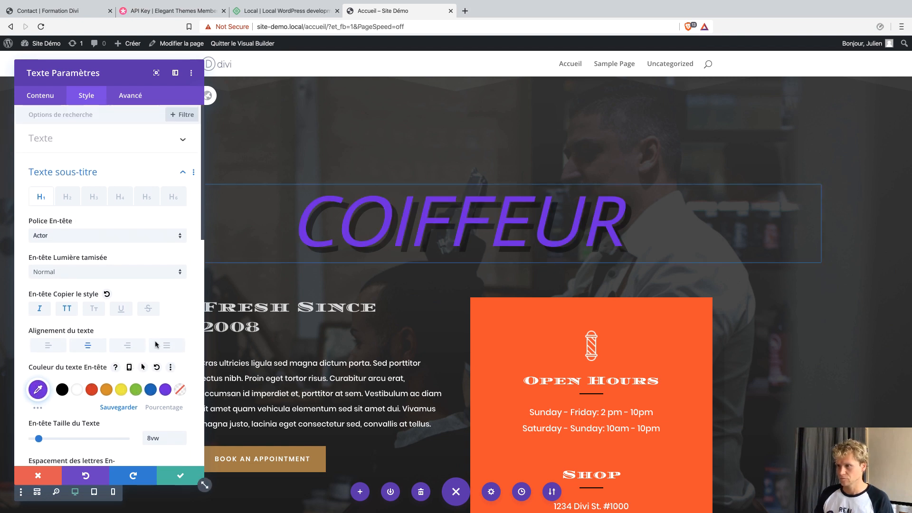
pyautogui.click(80, 390)
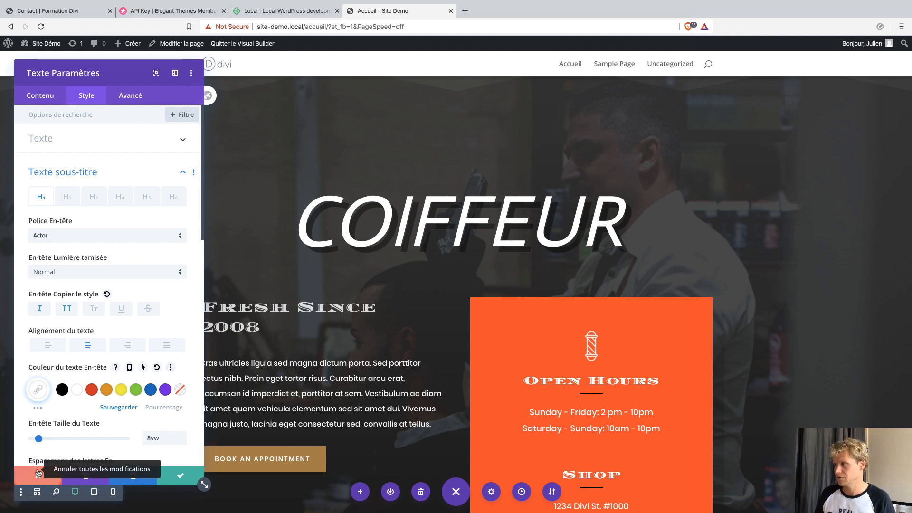
pyautogui.click(38, 473)
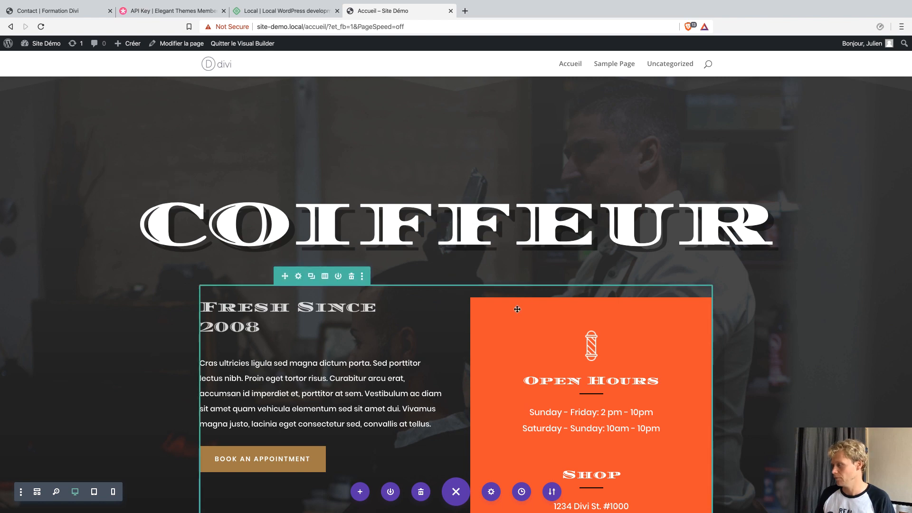
# Move the Open Hours module below the Shop address.
pyautogui.scroll(-10, 517, 309)
pyautogui.scroll(10, 530, 311)
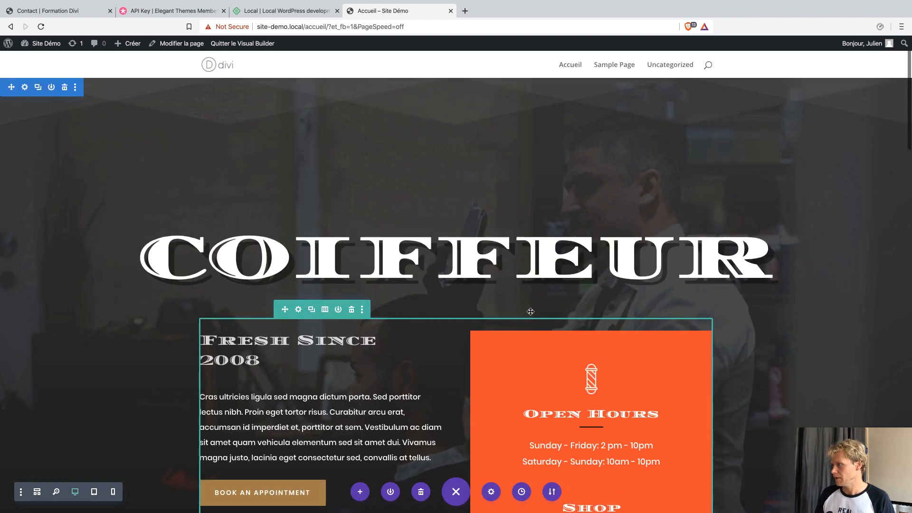
pyautogui.scroll(-3, 530, 312)
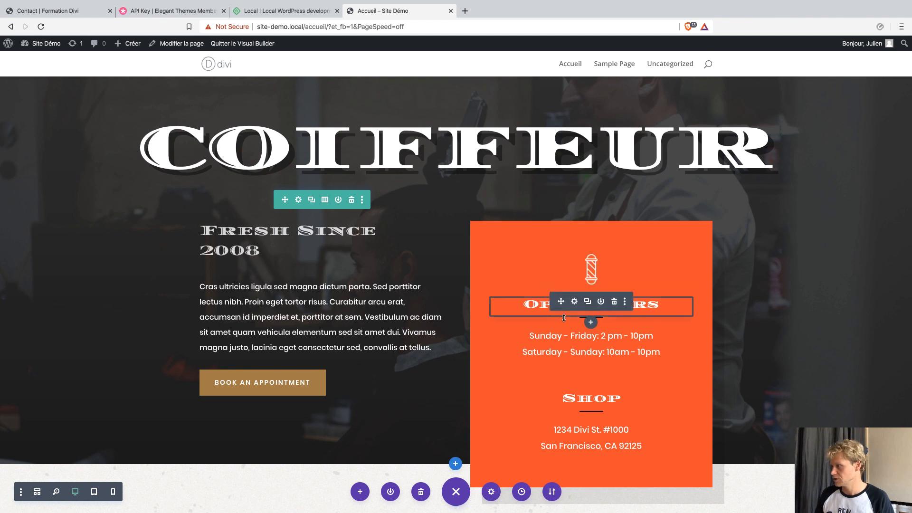
pyautogui.moveTo(561, 301); pyautogui.dragTo(602, 444)
# Delete the intro paragraph and duplicate the Book an Appointment button into Services.
pyautogui.scroll(-2, 617, 353)
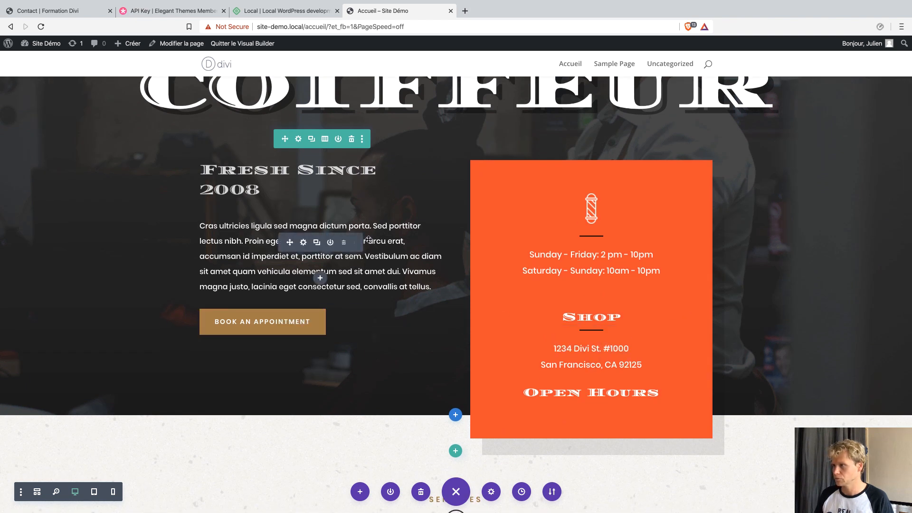
pyautogui.click(343, 243)
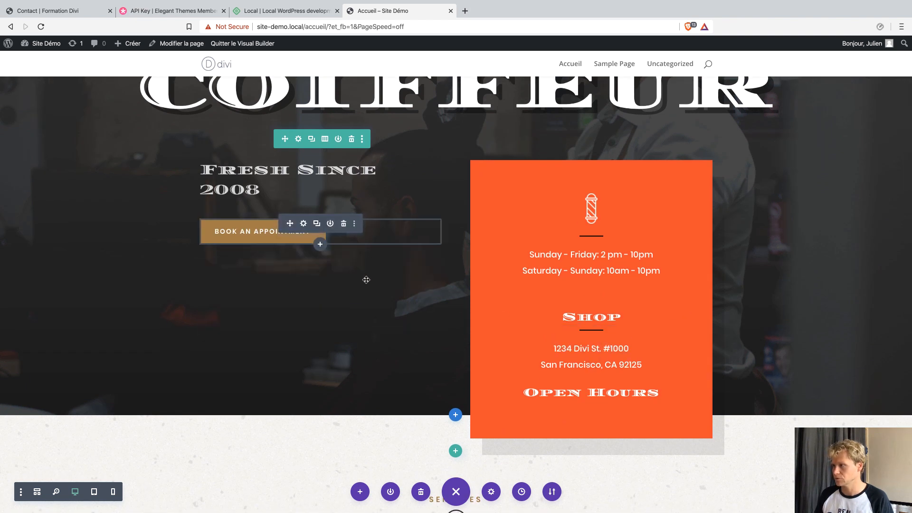
pyautogui.click(316, 224)
pyautogui.click(316, 224)
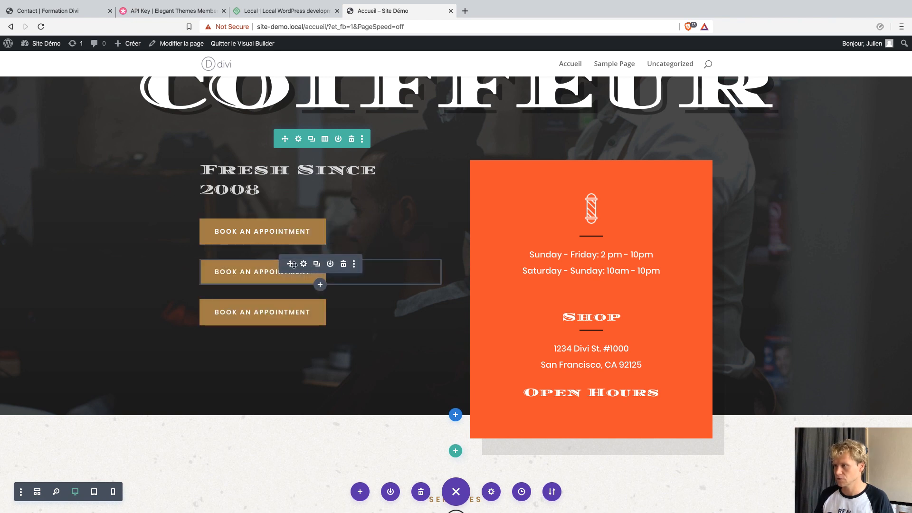
pyautogui.moveTo(293, 265); pyautogui.dragTo(546, 378)
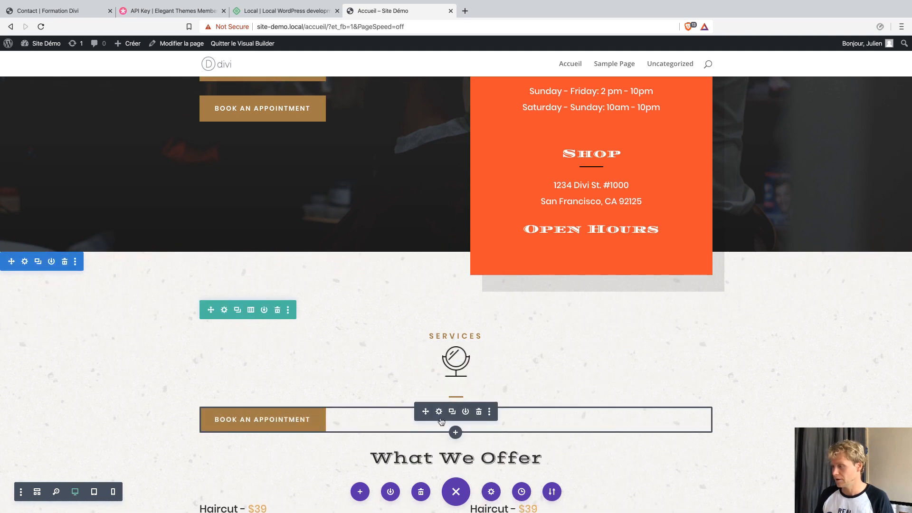
# Centre-align the Book an Appointment button in the Services section.
pyautogui.click(439, 412)
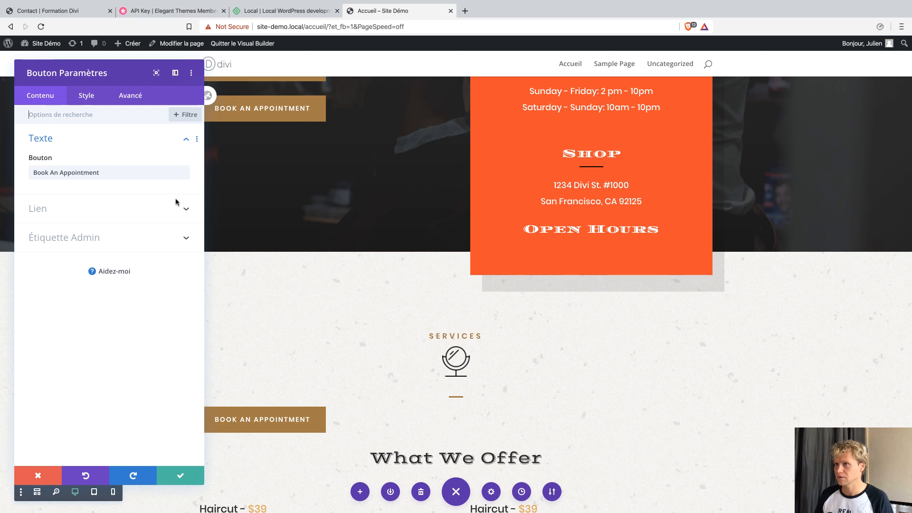
pyautogui.click(87, 97)
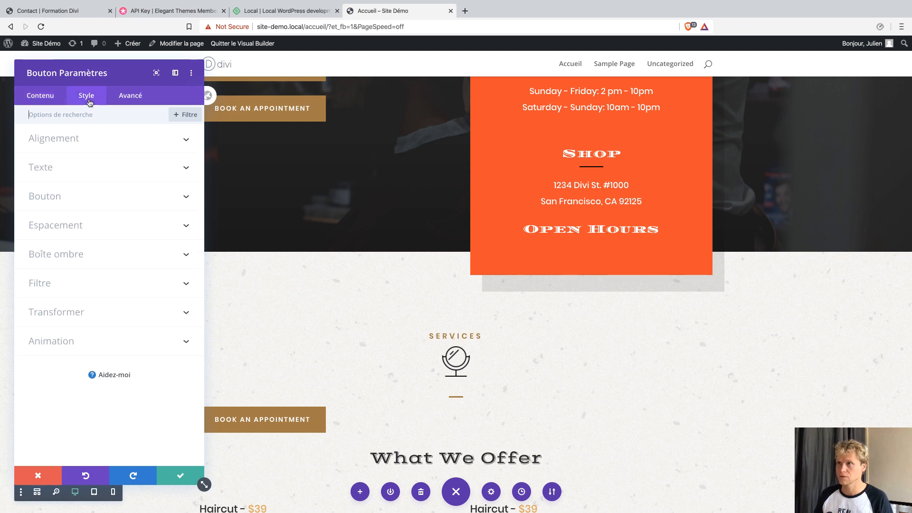
pyautogui.click(92, 140)
pyautogui.click(106, 174)
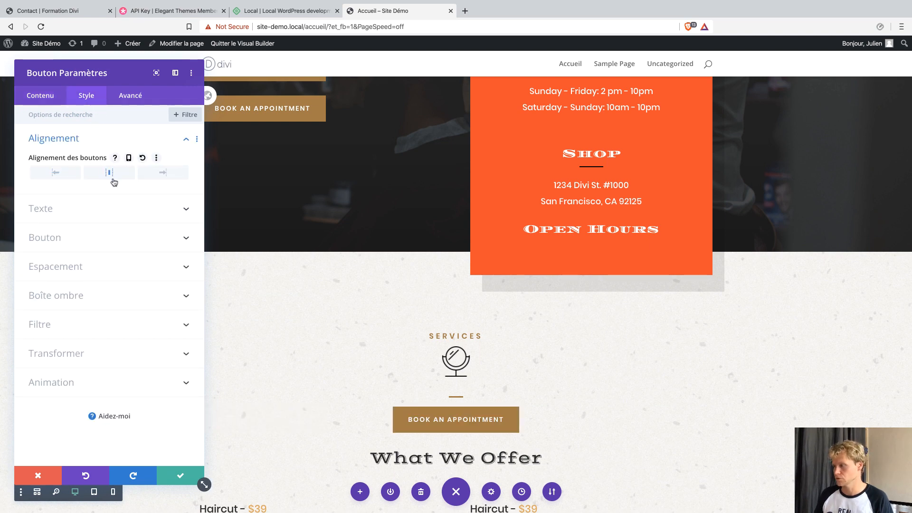
pyautogui.click(201, 471)
# Delete the duplicate Book an Appointment button from the hero section.
pyautogui.scroll(5, 310, 263)
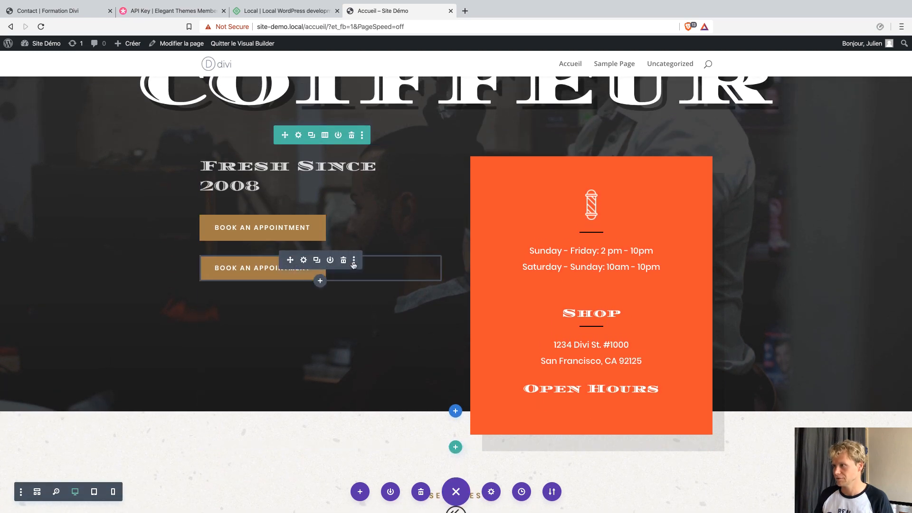
pyautogui.click(344, 261)
pyautogui.scroll(-6, 403, 290)
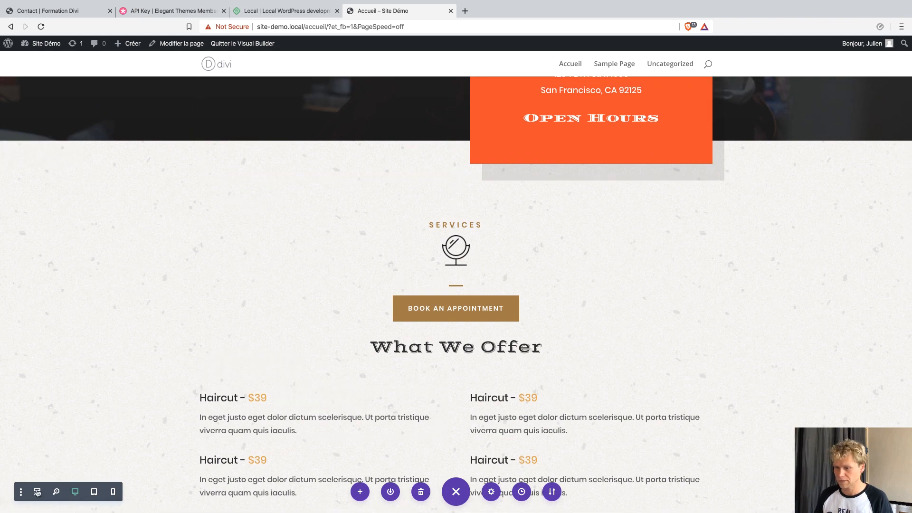
pyautogui.click(56, 492)
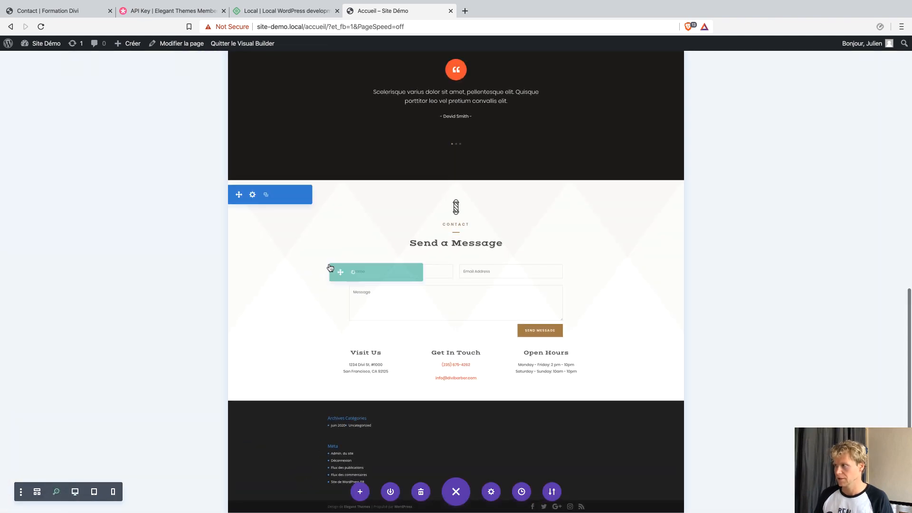
# Drag the testimonial section below the Send a Message section, then return to desktop view.
pyautogui.scroll(3, 329, 267)
pyautogui.scroll(10, 329, 267)
pyautogui.scroll(-11, 328, 267)
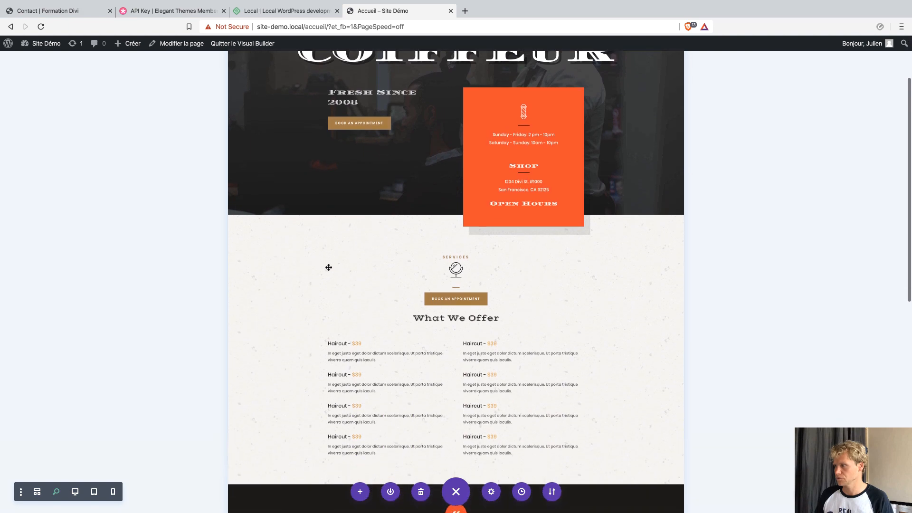
pyautogui.scroll(-1, 328, 267)
pyautogui.scroll(1, 328, 266)
pyautogui.scroll(-3, 461, 363)
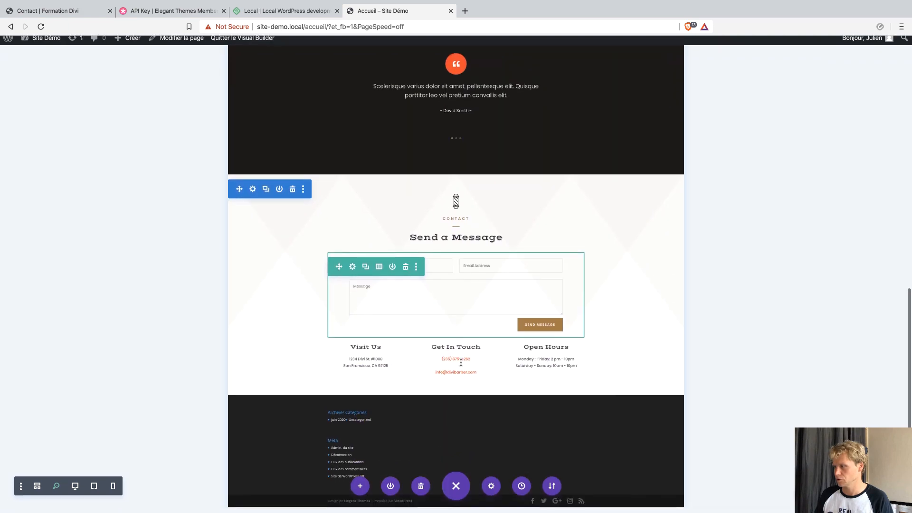
pyautogui.scroll(2, 456, 358)
pyautogui.scroll(5, 456, 359)
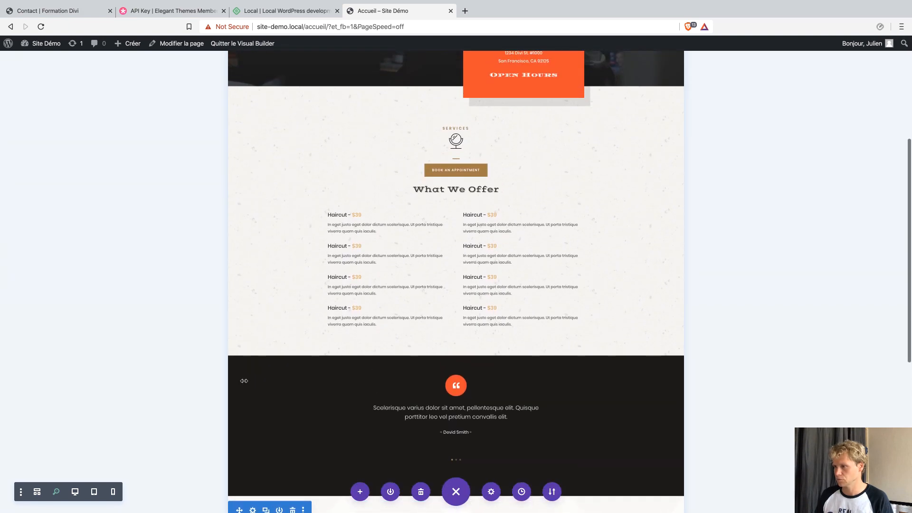
pyautogui.moveTo(240, 370); pyautogui.dragTo(313, 459)
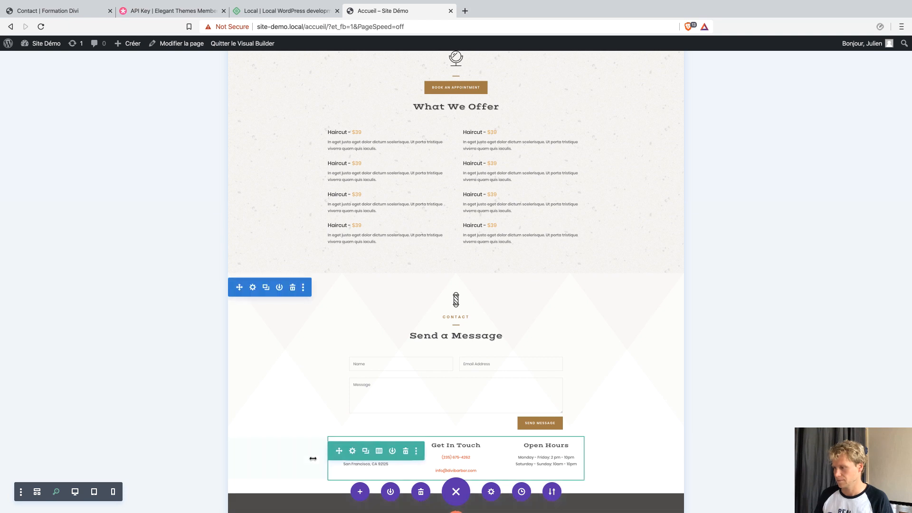
pyautogui.scroll(-5, 727, 376)
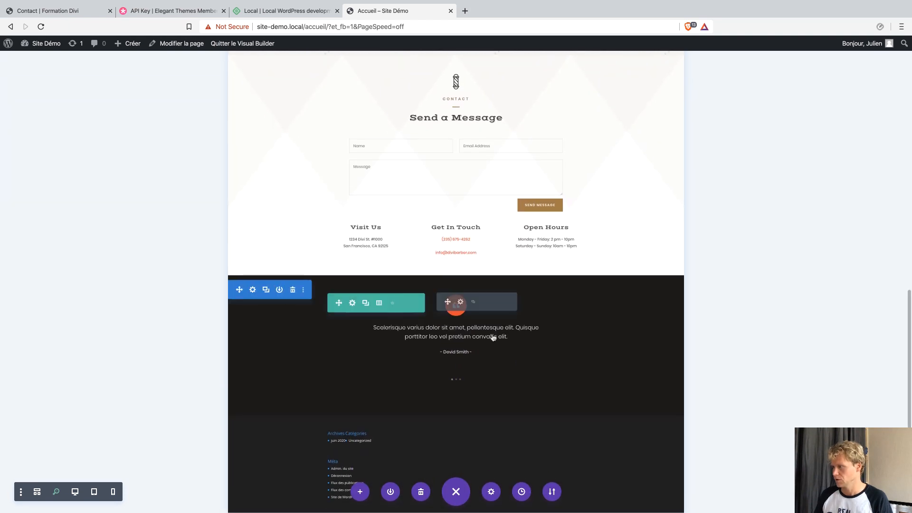
pyautogui.scroll(1, 365, 259)
pyautogui.scroll(5, 365, 259)
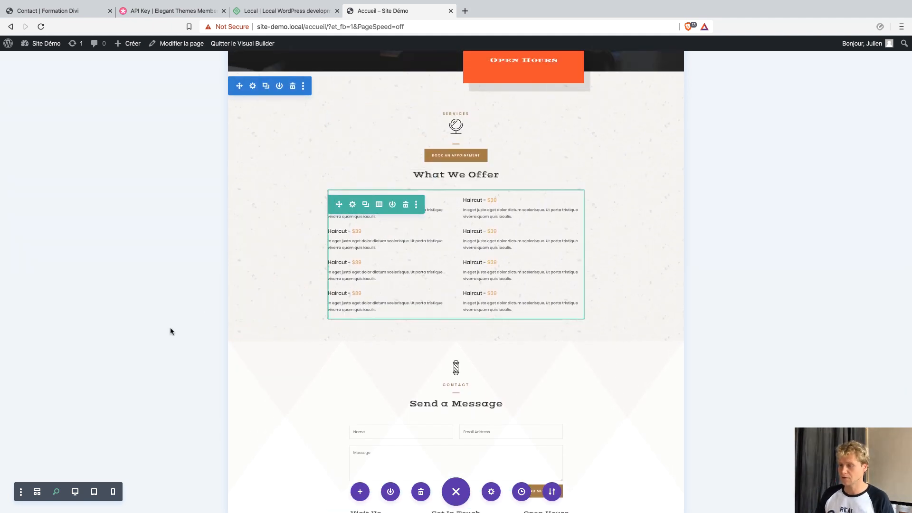
pyautogui.click(59, 494)
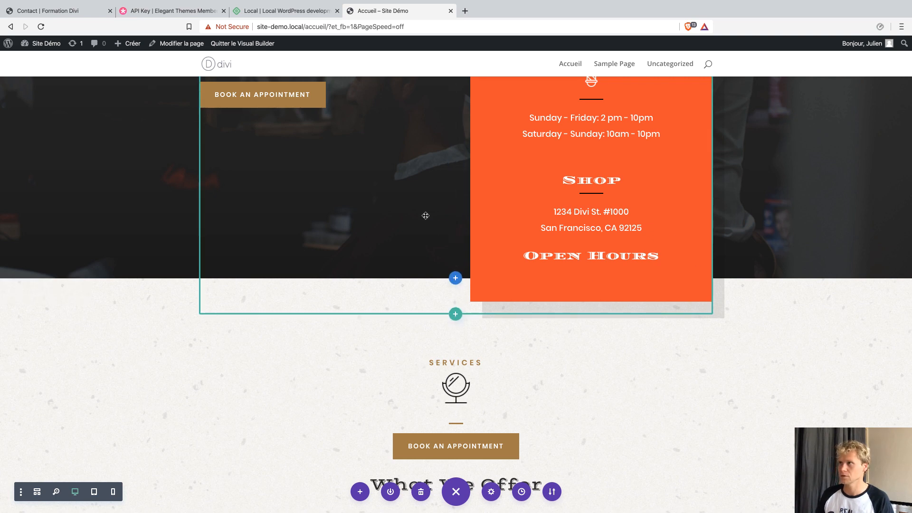
# Publish a new WordPress page titled 'Services' and launch the Divi Builder on it.
pyautogui.moveTo(136, 50)
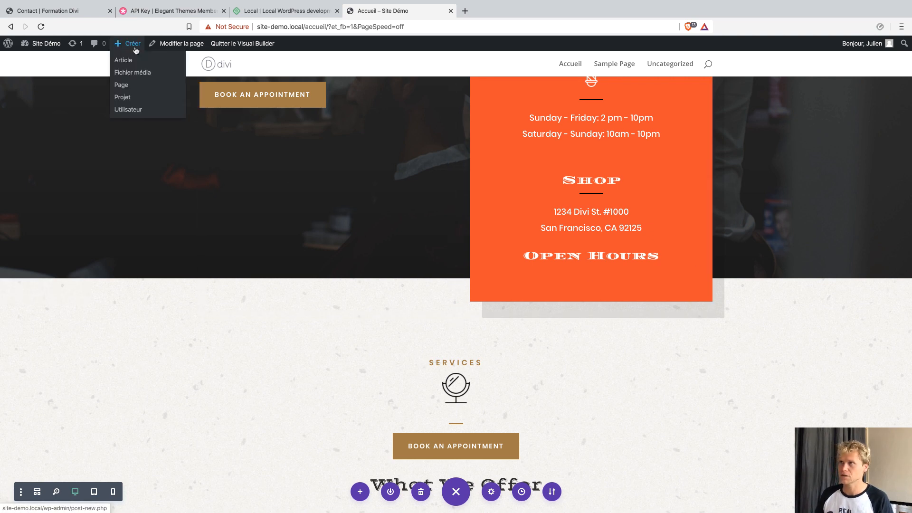
pyautogui.click(127, 85)
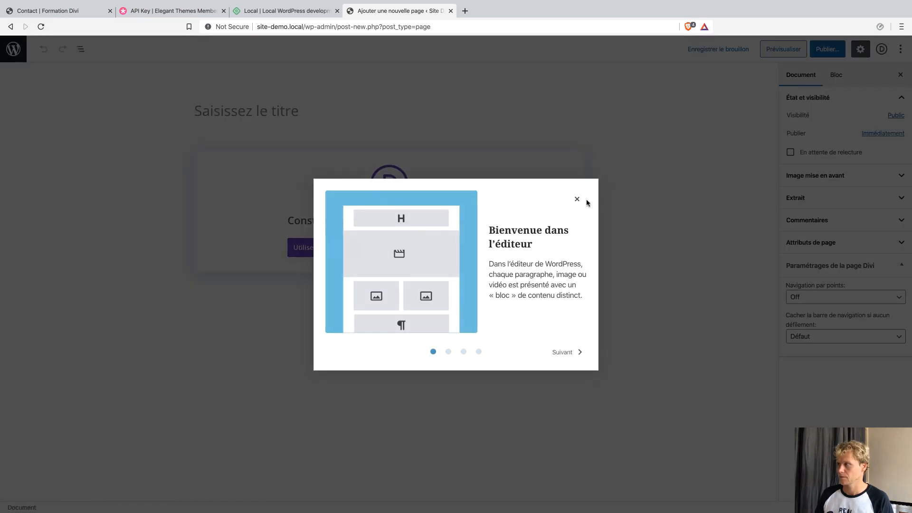
pyautogui.click(576, 199)
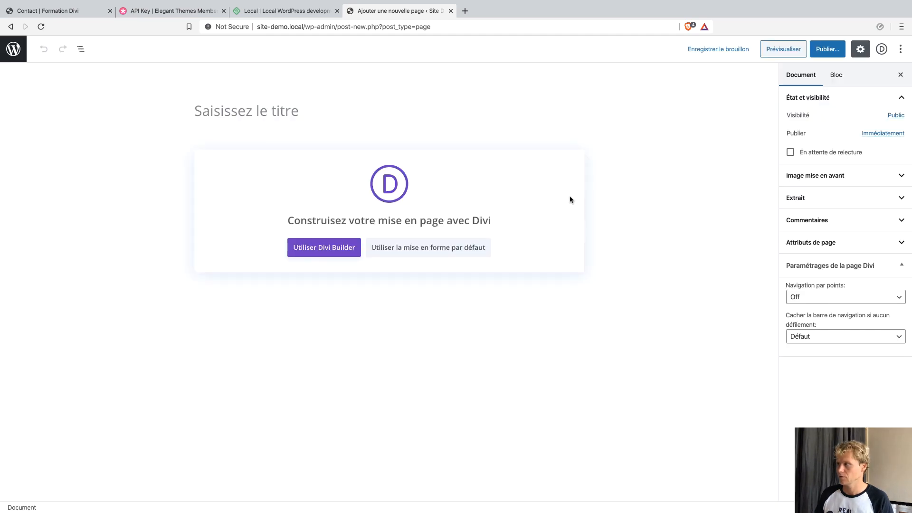
pyautogui.click(323, 117)
pyautogui.write('Services')
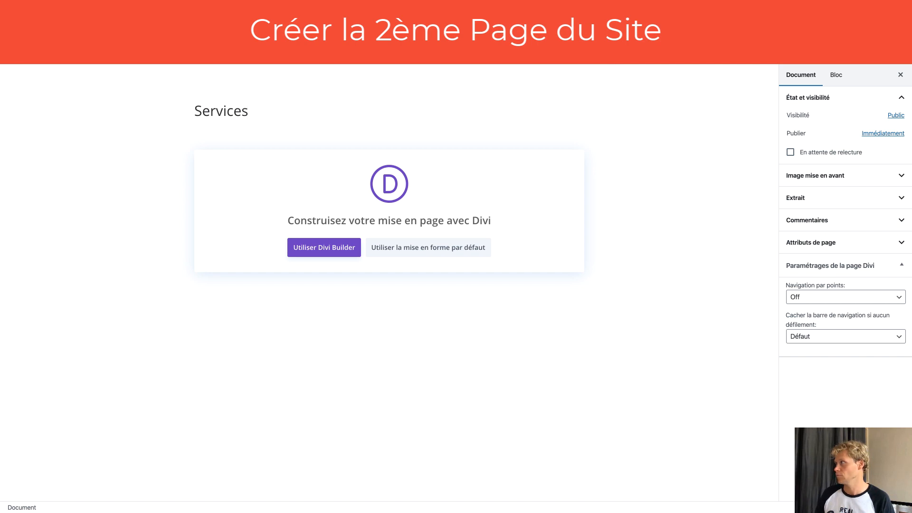
pyautogui.click(852, 51)
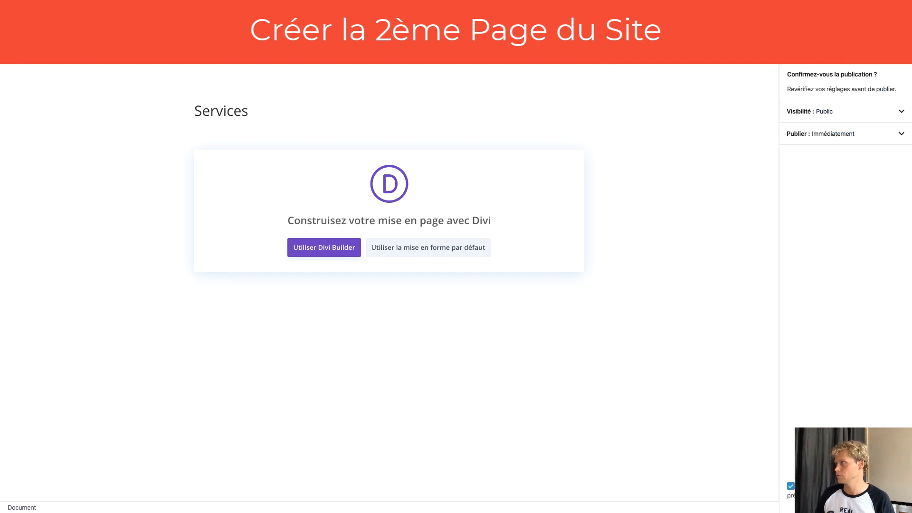
pyautogui.click(852, 50)
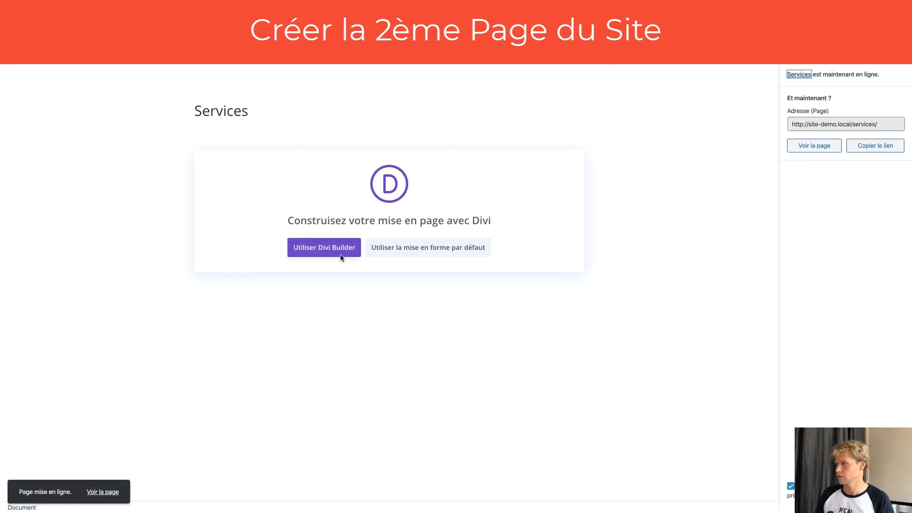
pyautogui.click(325, 248)
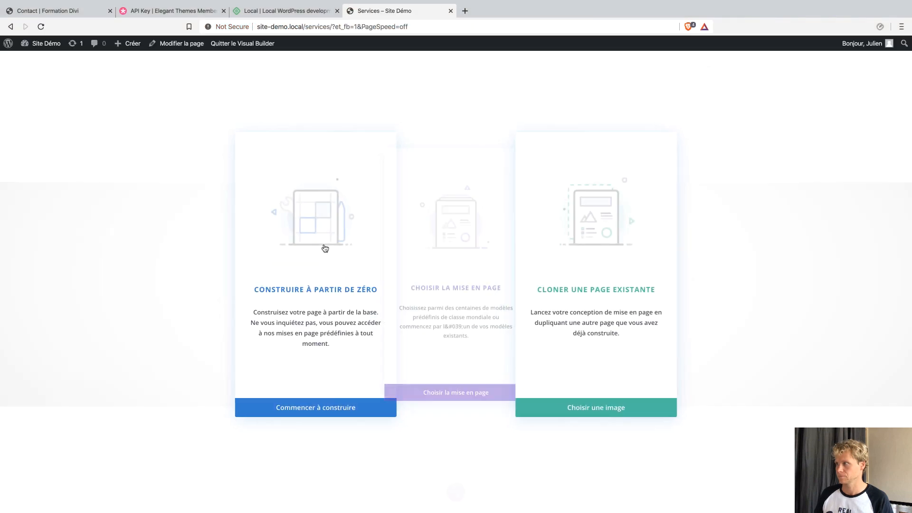
# Search the layout library for barber and apply the Barber Shop Services Page layout.
pyautogui.click(456, 409)
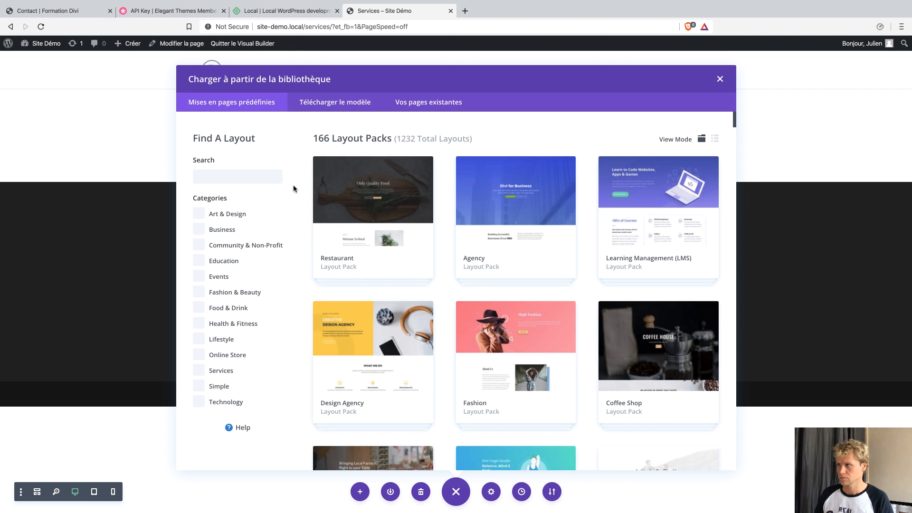
pyautogui.click(274, 183)
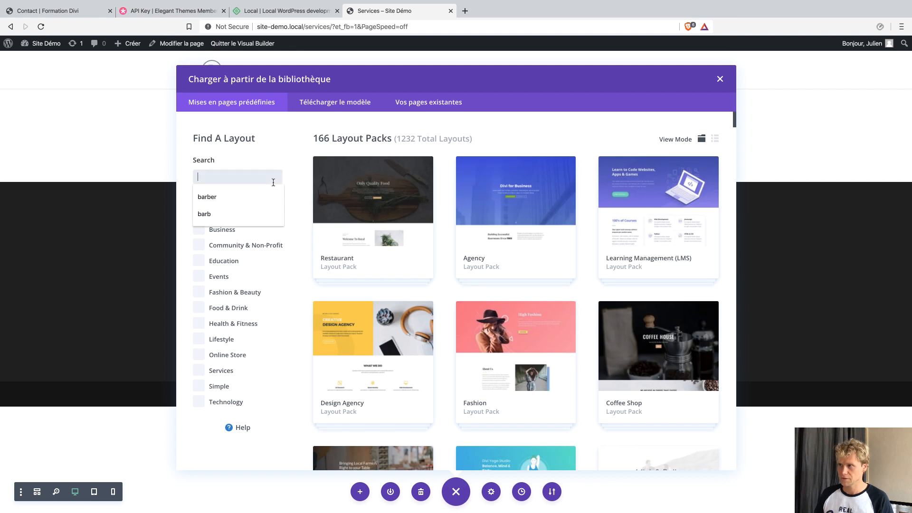
pyautogui.click(237, 195)
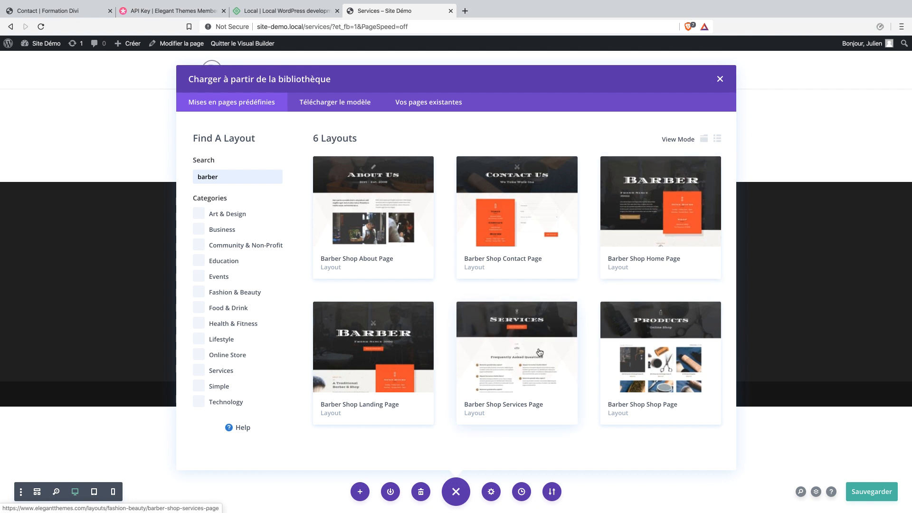
pyautogui.click(520, 354)
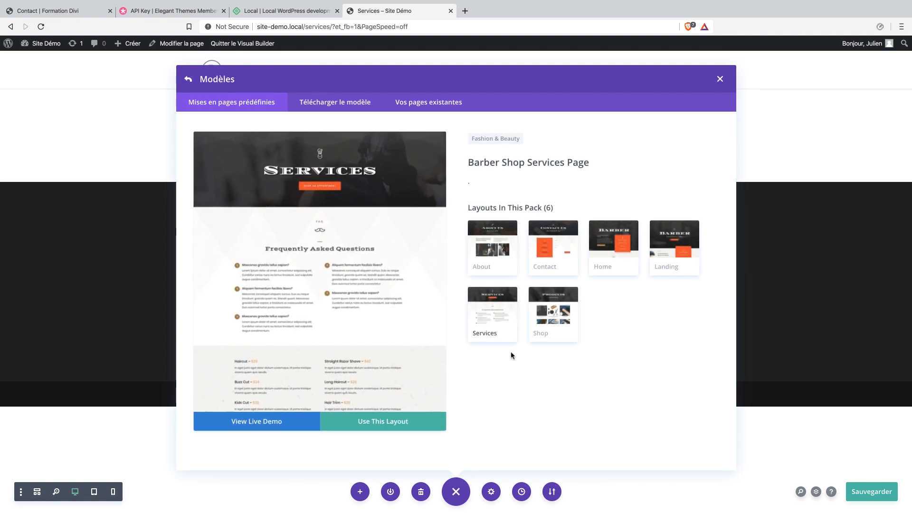
pyautogui.scroll(-5, 409, 328)
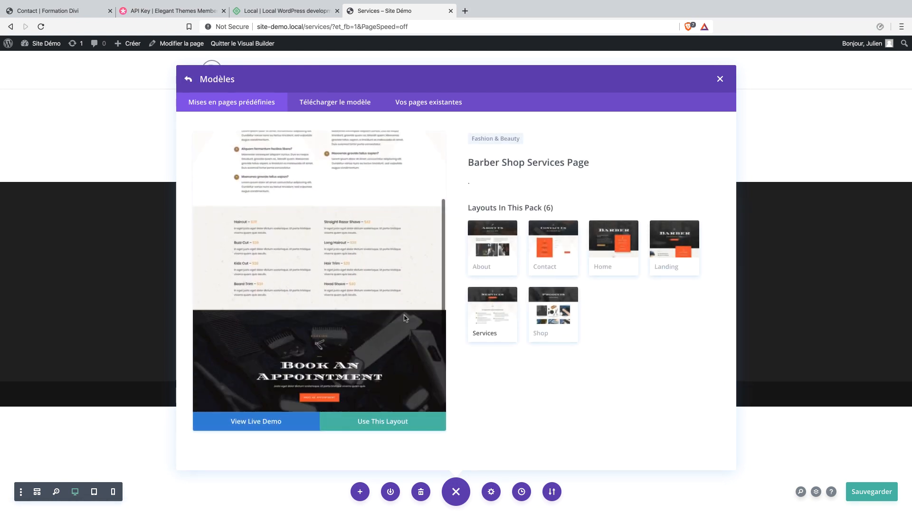
pyautogui.scroll(-3, 403, 332)
pyautogui.click(389, 422)
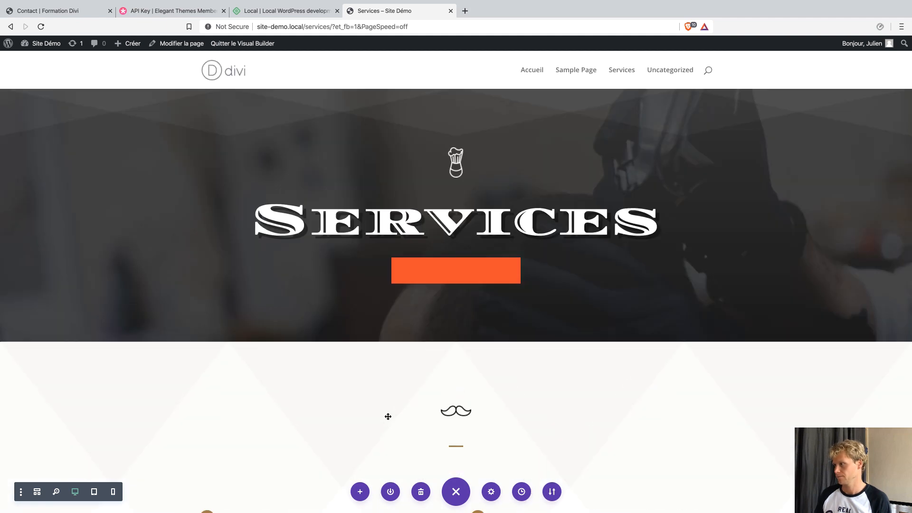
# Delete two of the FAQ questions with their trash icons.
pyautogui.scroll(-7, 504, 291)
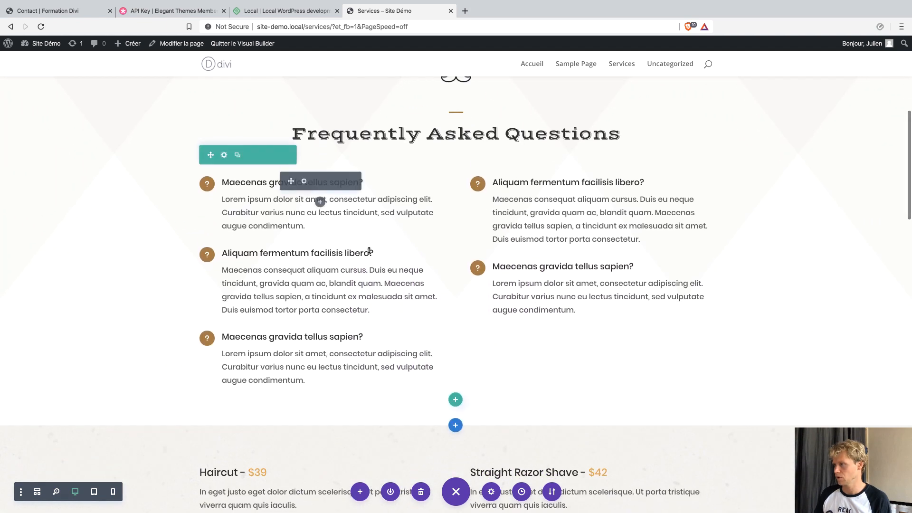
pyautogui.click(344, 271)
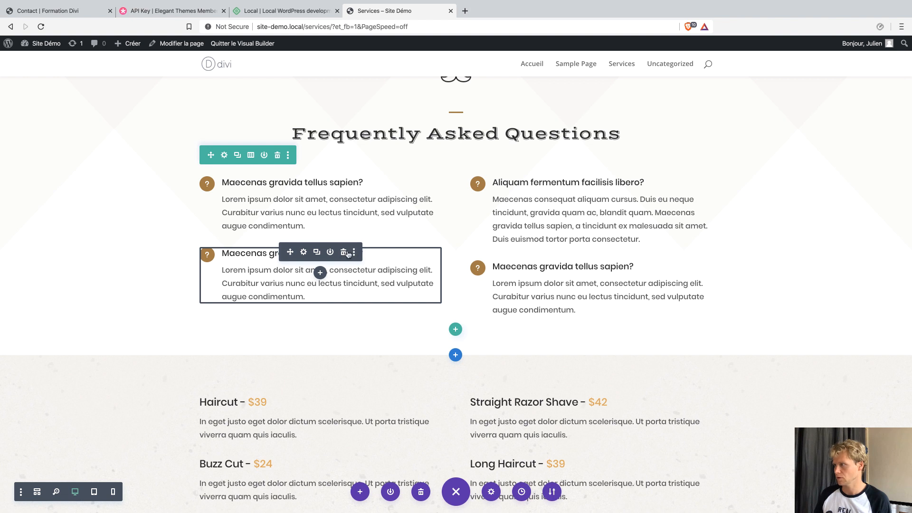
pyautogui.click(347, 254)
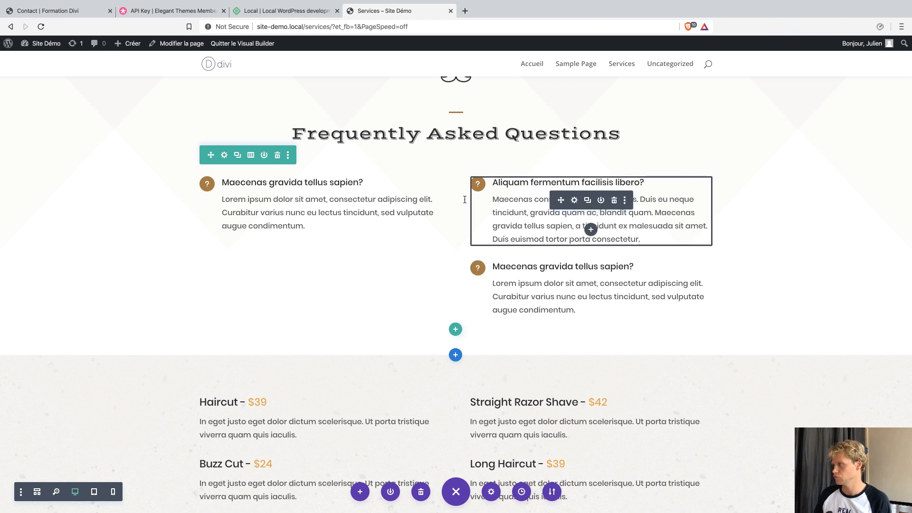
# Switch the FAQ row to three columns and move the third question into column three.
pyautogui.click(251, 156)
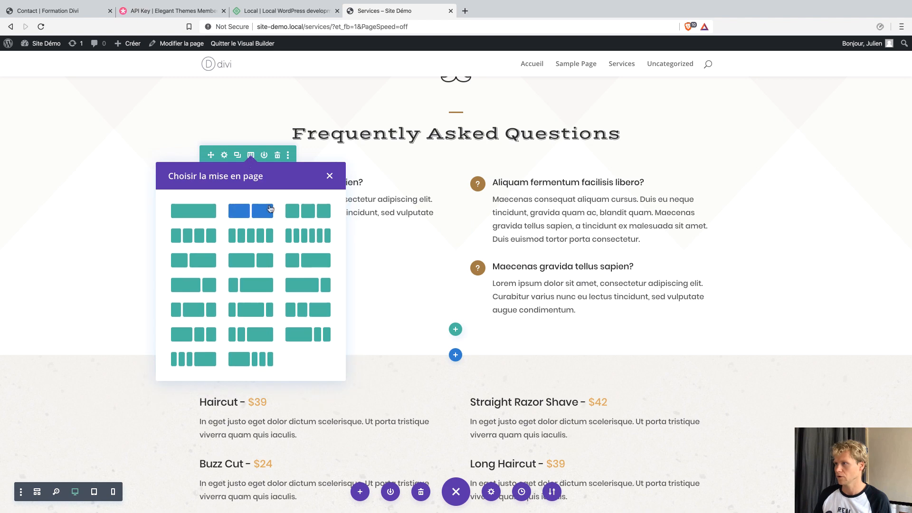
pyautogui.click(286, 211)
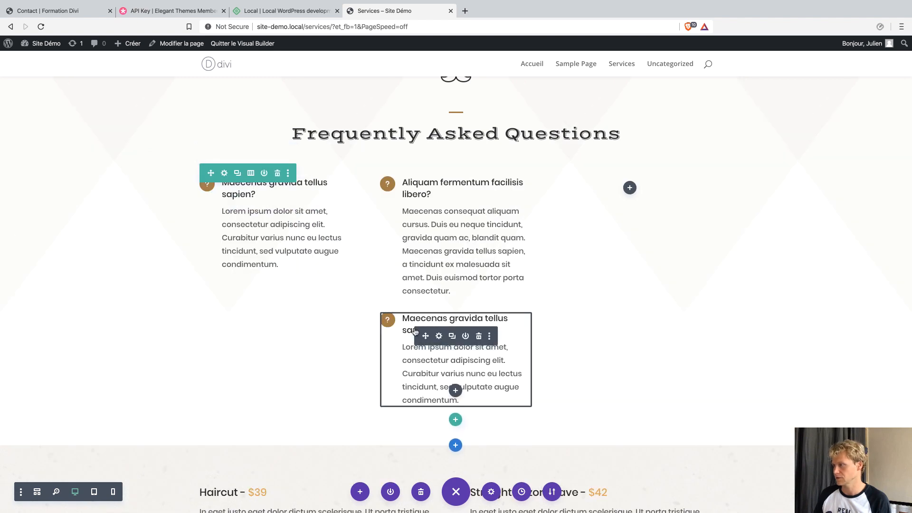
pyautogui.moveTo(423, 336); pyautogui.dragTo(634, 209)
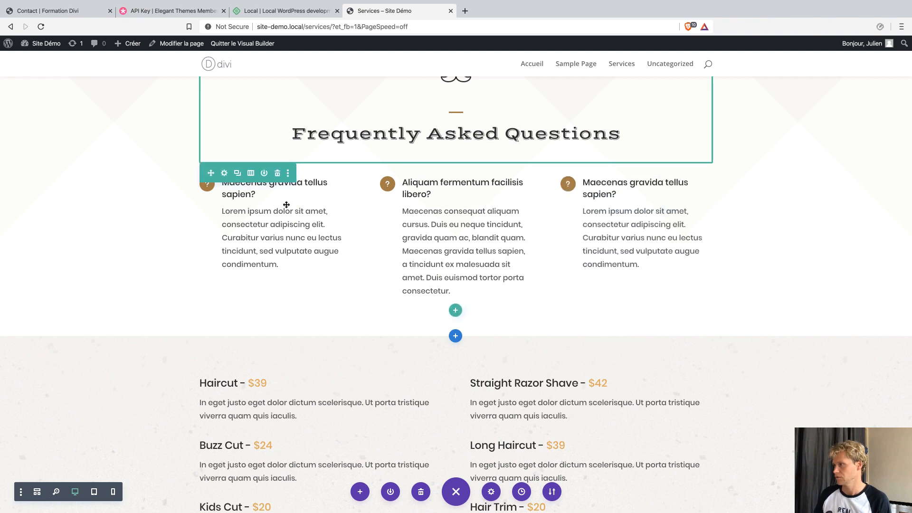
pyautogui.scroll(-5, 511, 364)
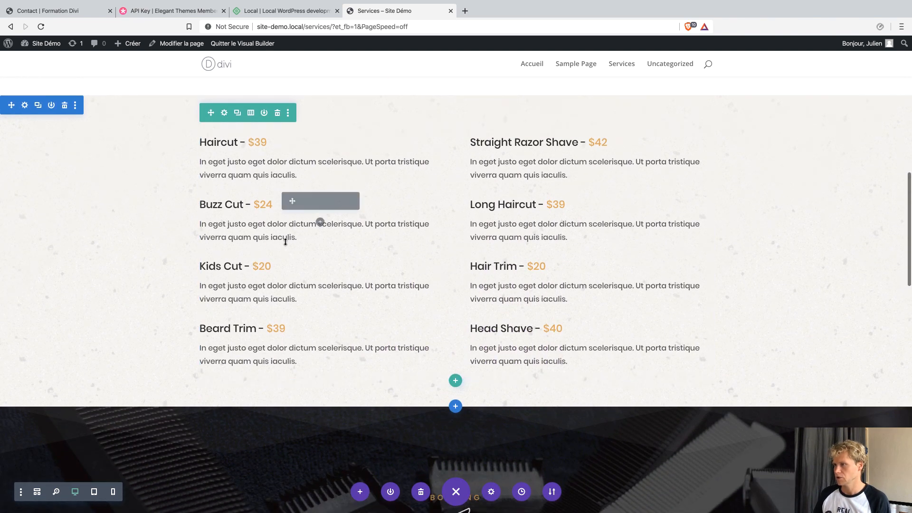
# Change the Haircut price in the price list to 25€.
pyautogui.click(256, 146)
pyautogui.moveTo(265, 144); pyautogui.dragTo(249, 142)
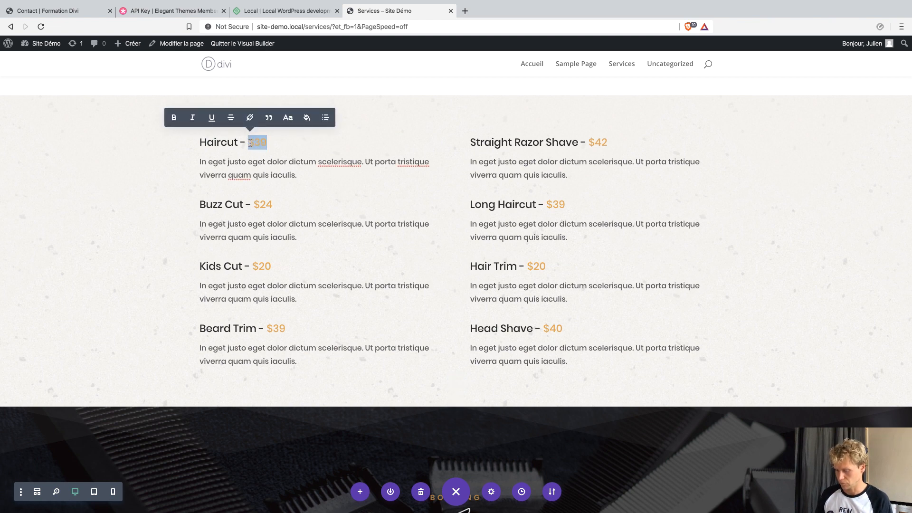
pyautogui.write('25')
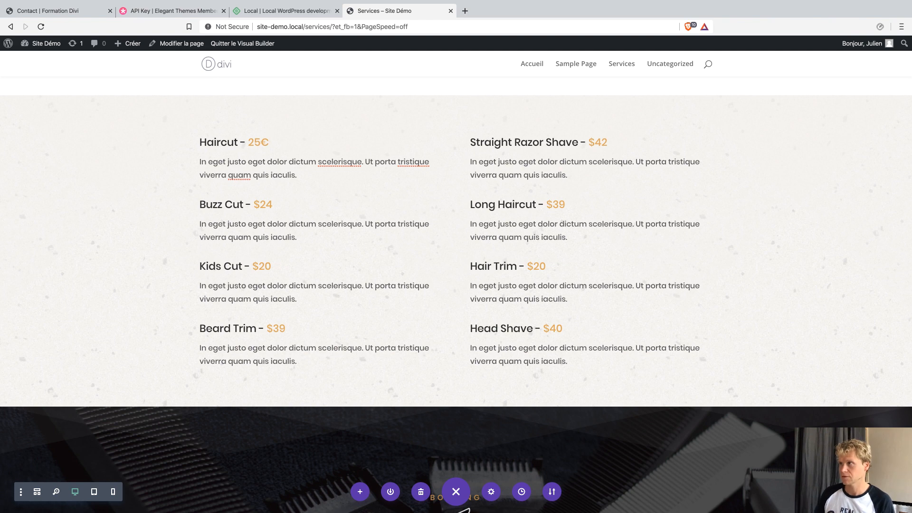
pyautogui.write('€')
# Replace the word 'Haircut' with 'Coupe de cheveux' in the first price-list heading.
pyautogui.doubleClick(219, 142)
pyautogui.write('Coupe de cheveux')
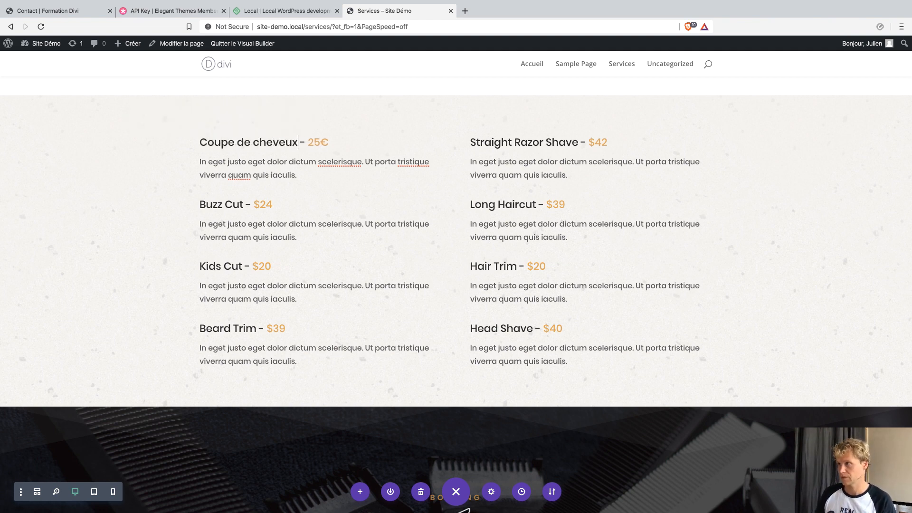
pyautogui.scroll(-7, 593, 366)
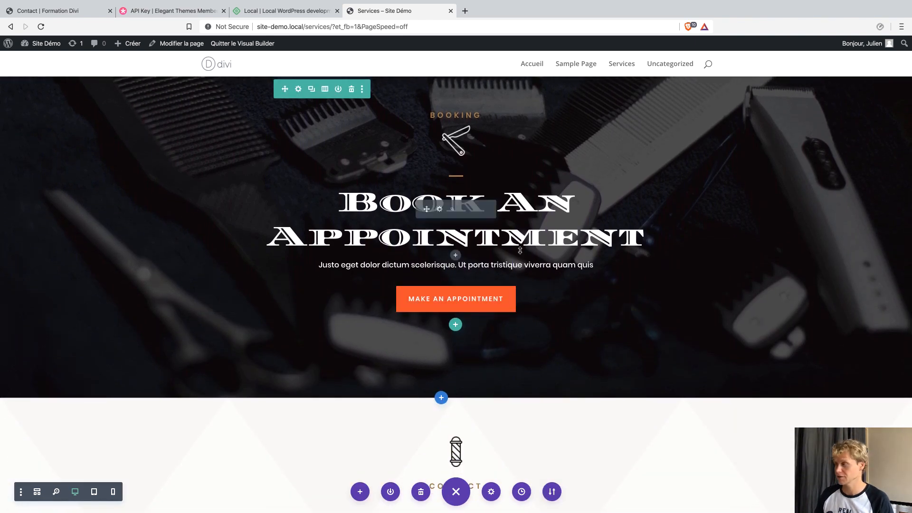
pyautogui.scroll(-4, 609, 311)
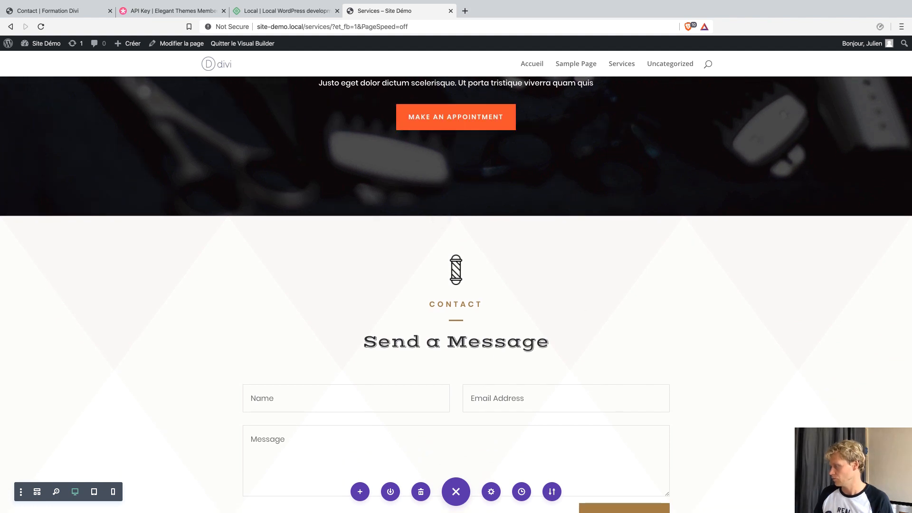
pyautogui.scroll(5, 155, 88)
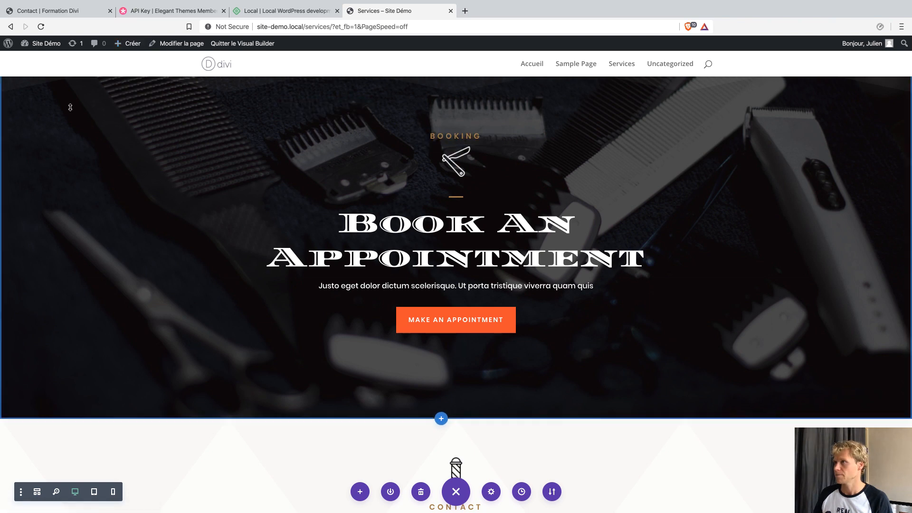
# Create and publish a page titled 'Contact', then launch Divi Builder on it.
pyautogui.moveTo(129, 50)
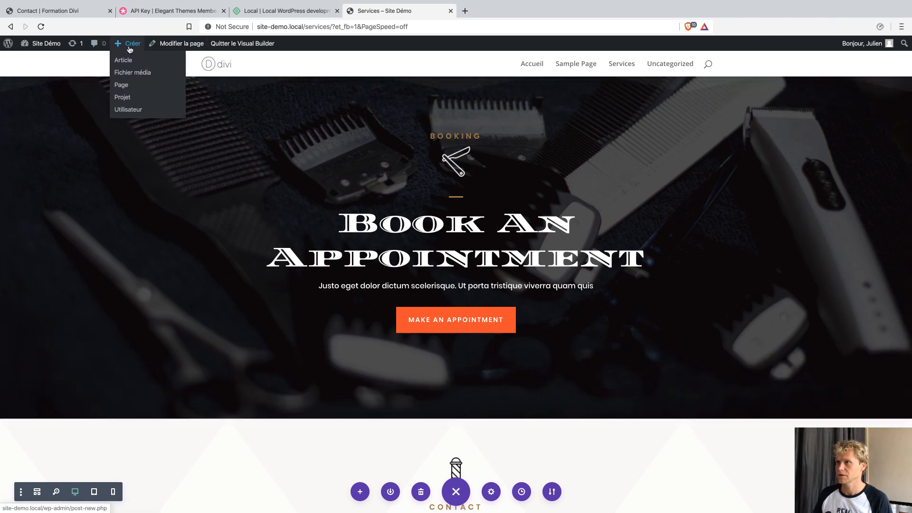
pyautogui.click(122, 87)
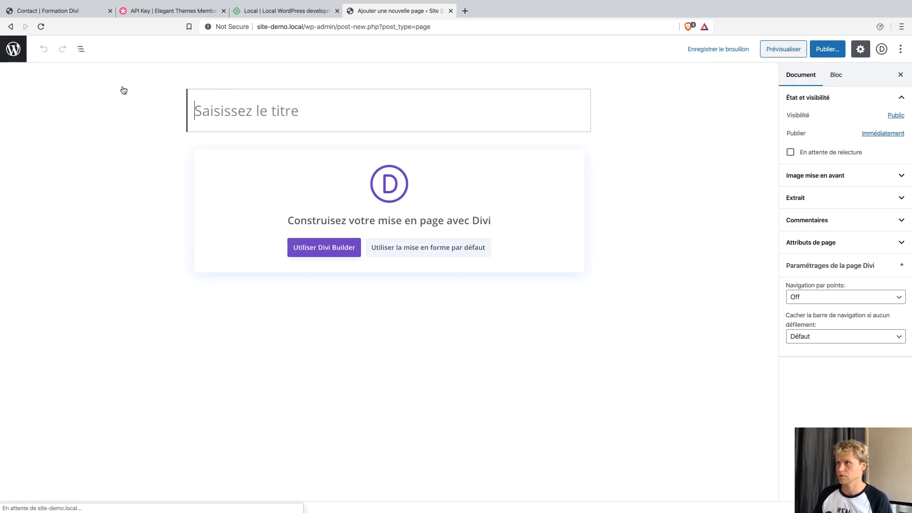
pyautogui.write('Contact')
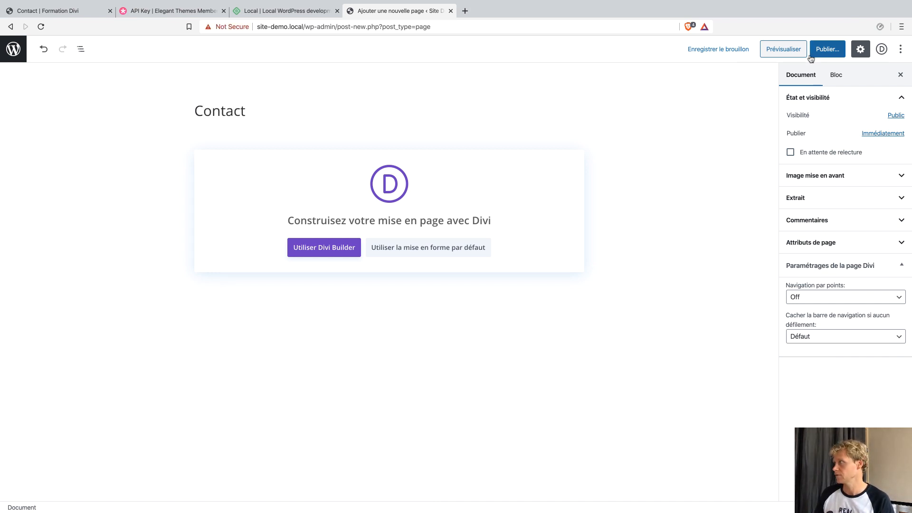
pyautogui.click(810, 55)
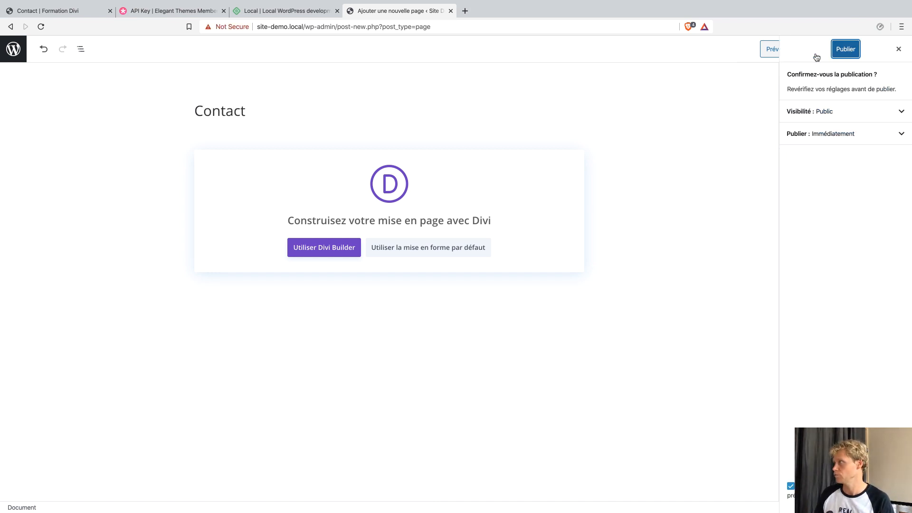
pyautogui.click(833, 51)
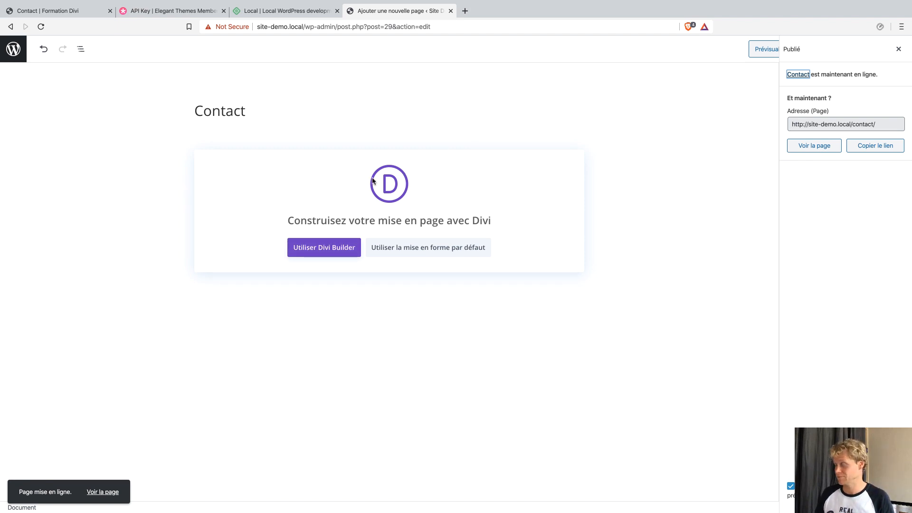
pyautogui.click(318, 246)
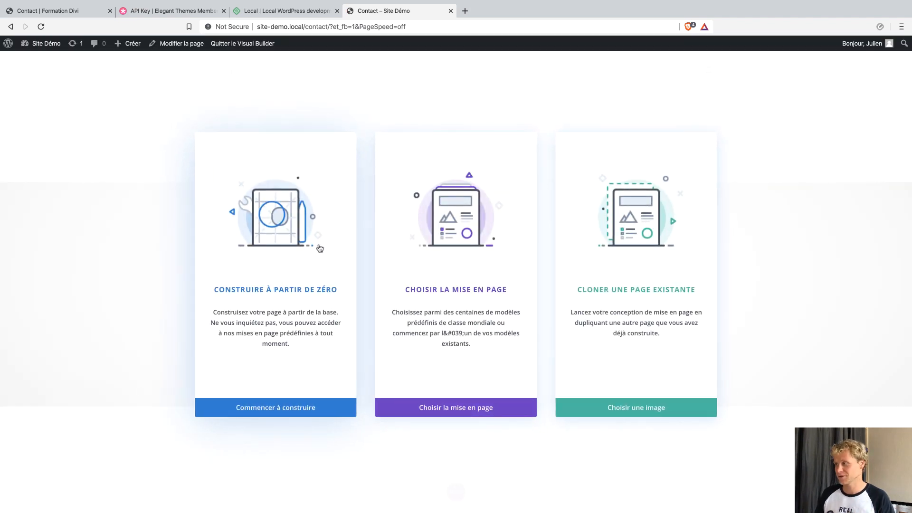
# Search premade layouts for 'barber' and apply the Barber Shop Contact Page layout.
pyautogui.click(456, 408)
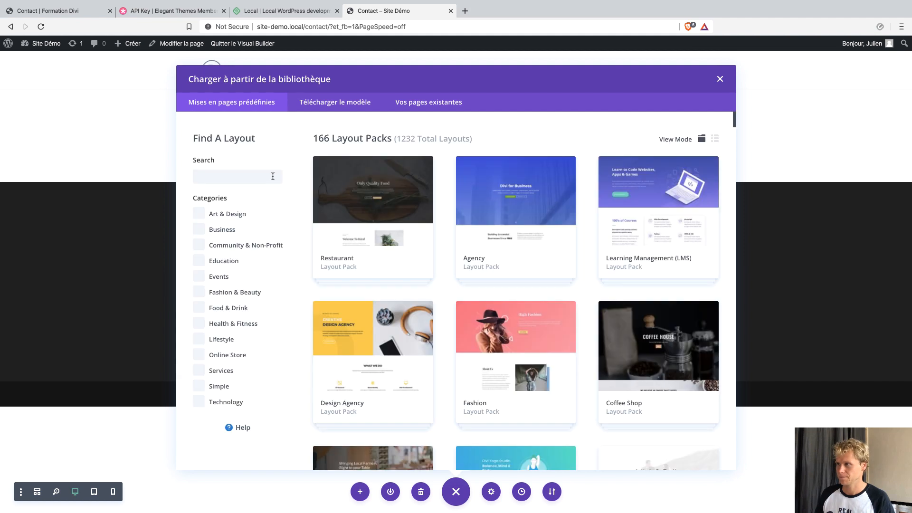
pyautogui.click(273, 176)
pyautogui.click(237, 190)
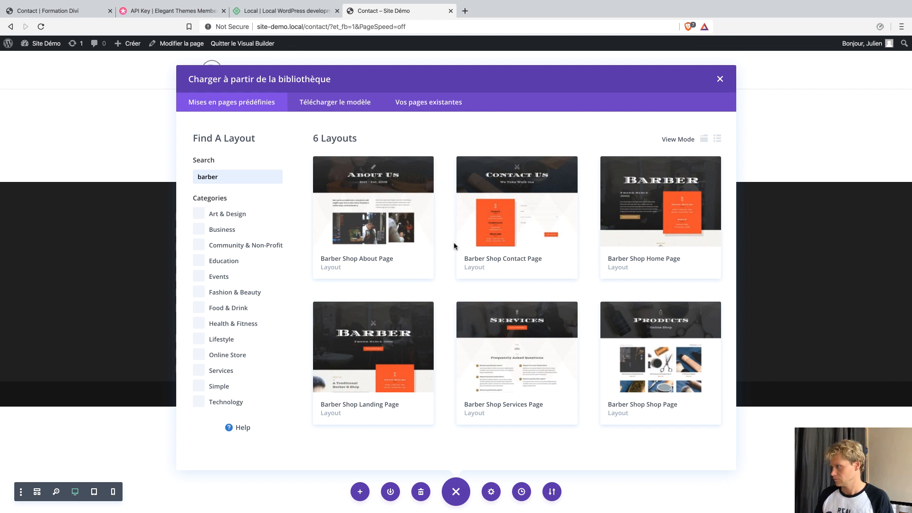
pyautogui.click(465, 240)
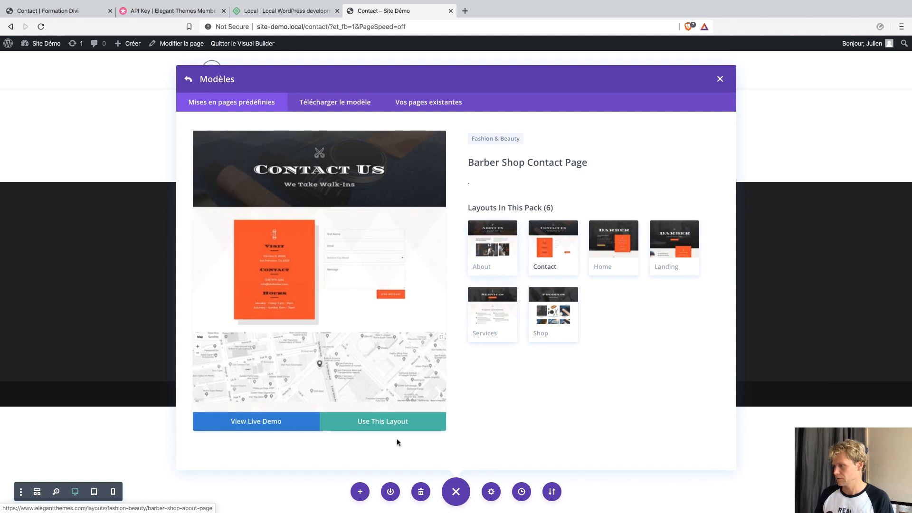
pyautogui.click(391, 421)
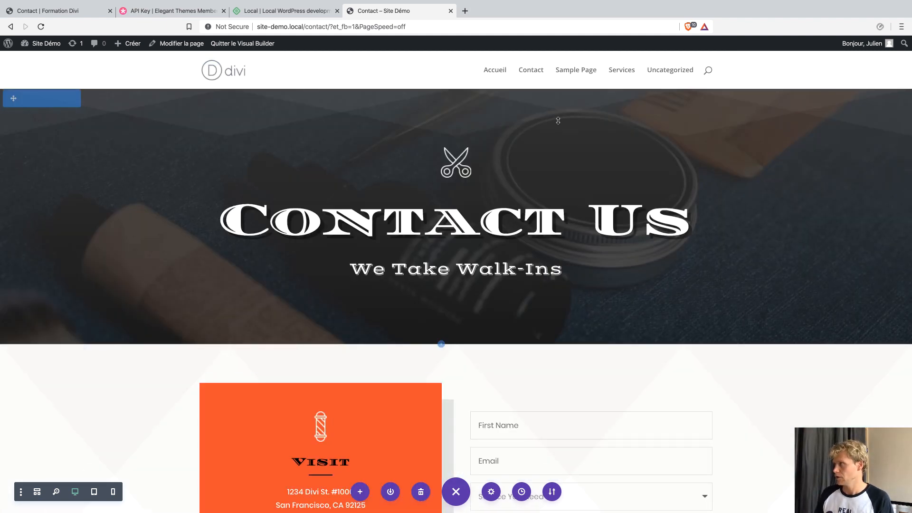
# Publish a page titled 'A propos', open it in Divi Builder, and open the premade layout library.
pyautogui.moveTo(127, 43)
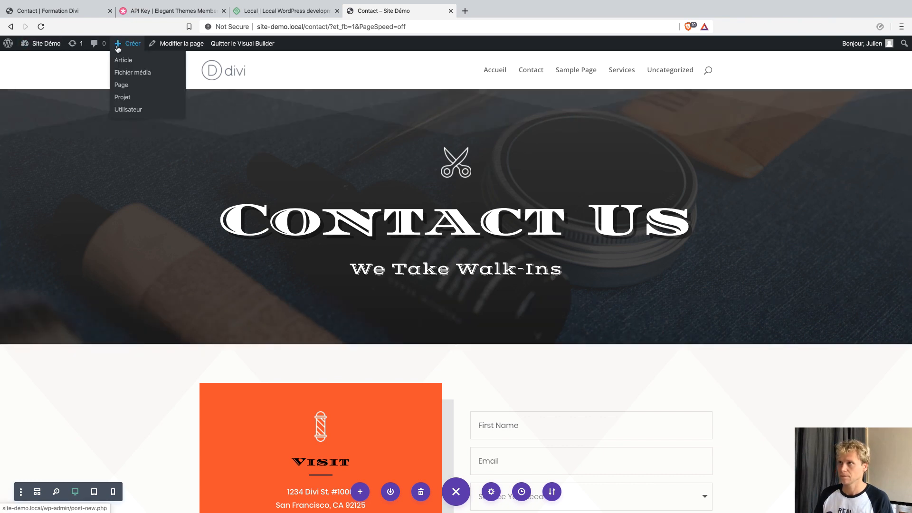
pyautogui.click(123, 87)
pyautogui.write('A propos')
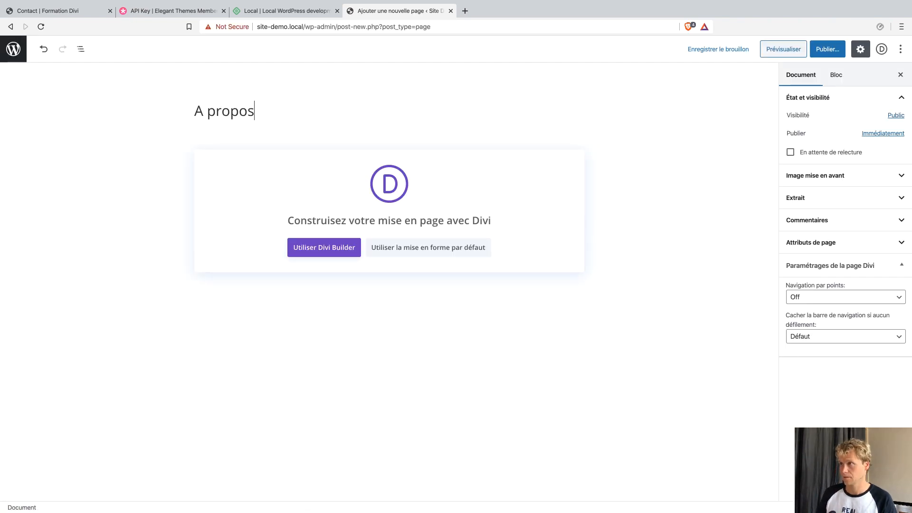
pyautogui.click(827, 49)
pyautogui.click(845, 49)
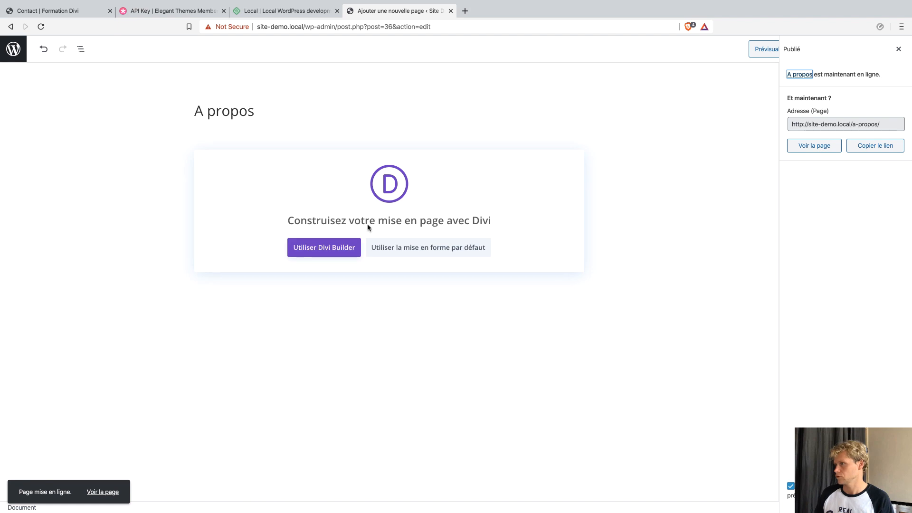
pyautogui.click(335, 244)
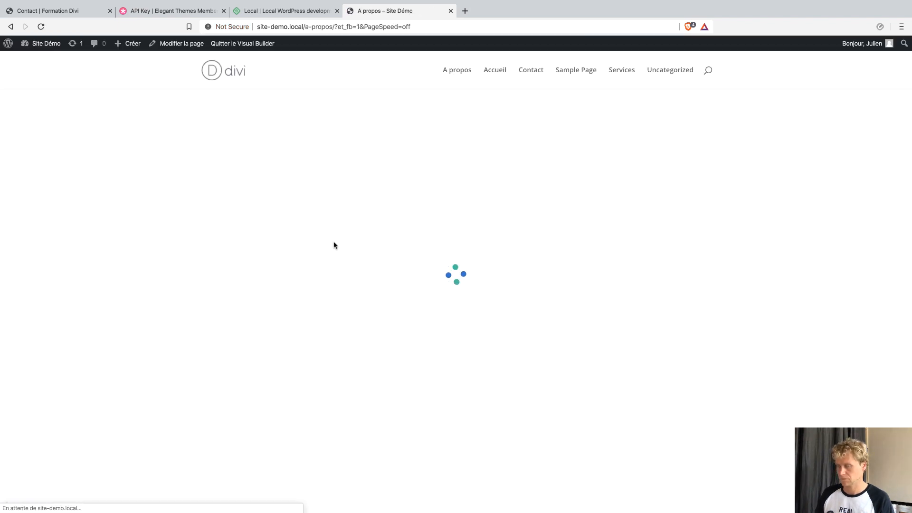
pyautogui.click(427, 259)
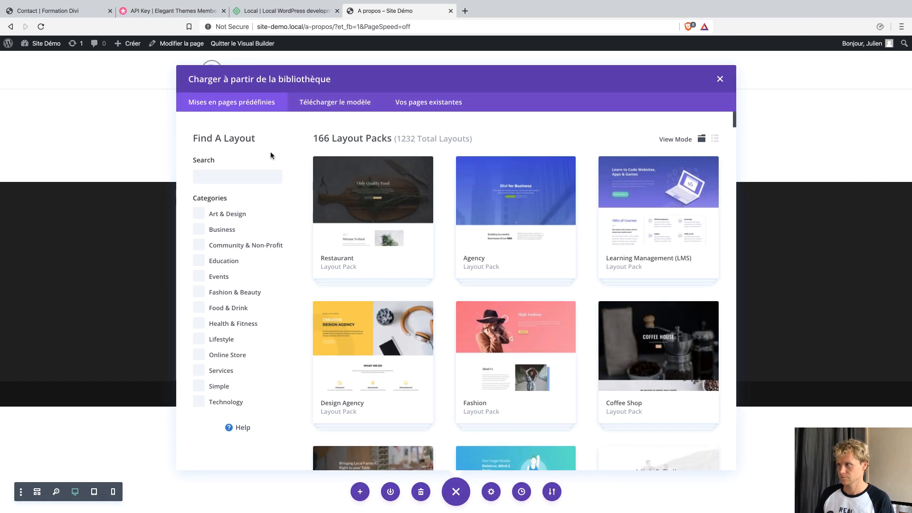
# Search layouts for 'barber' and apply Barber Shop About Page to the A propos page.
pyautogui.click(247, 177)
pyautogui.write('barber')
pyautogui.click(222, 212)
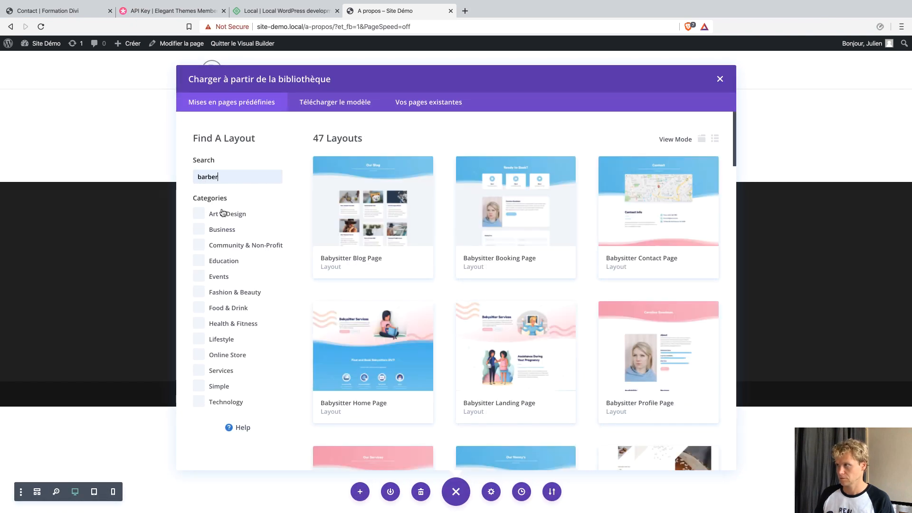
pyautogui.click(345, 220)
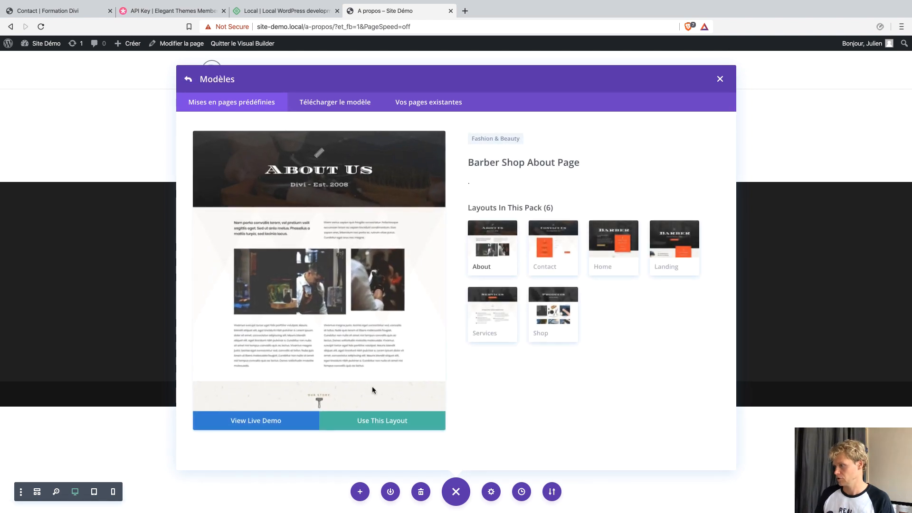
pyautogui.click(375, 419)
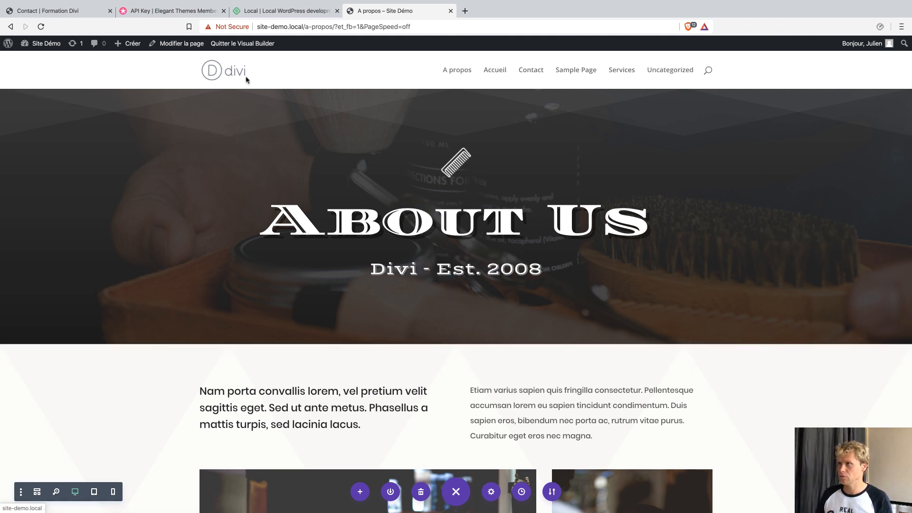
pyautogui.scroll(-10, 343, 233)
pyautogui.scroll(-20, 342, 233)
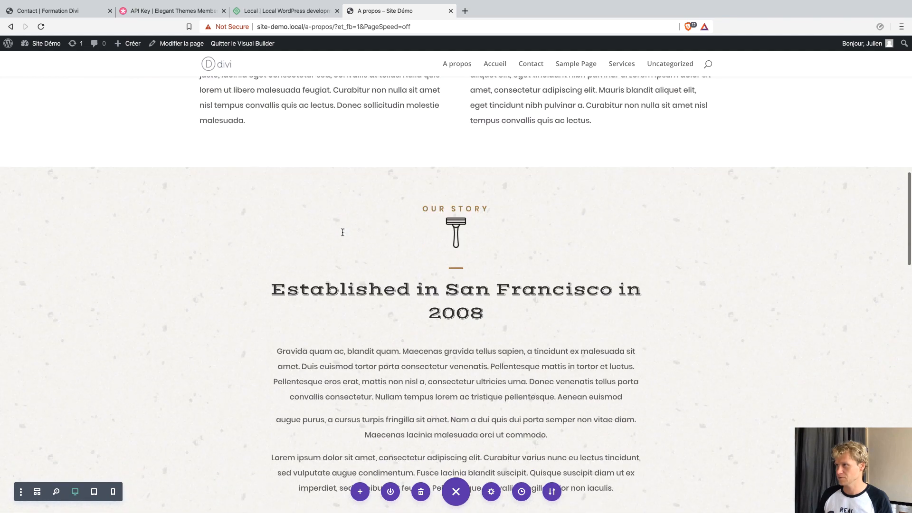
pyautogui.scroll(20, 392, 204)
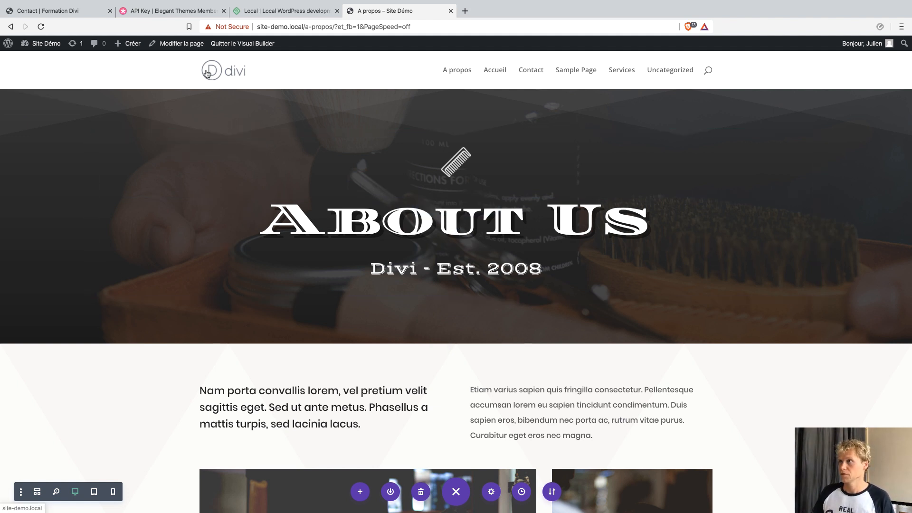
# Go to the dashboard via Site Démo and open the Divi theme options.
pyautogui.click(46, 44)
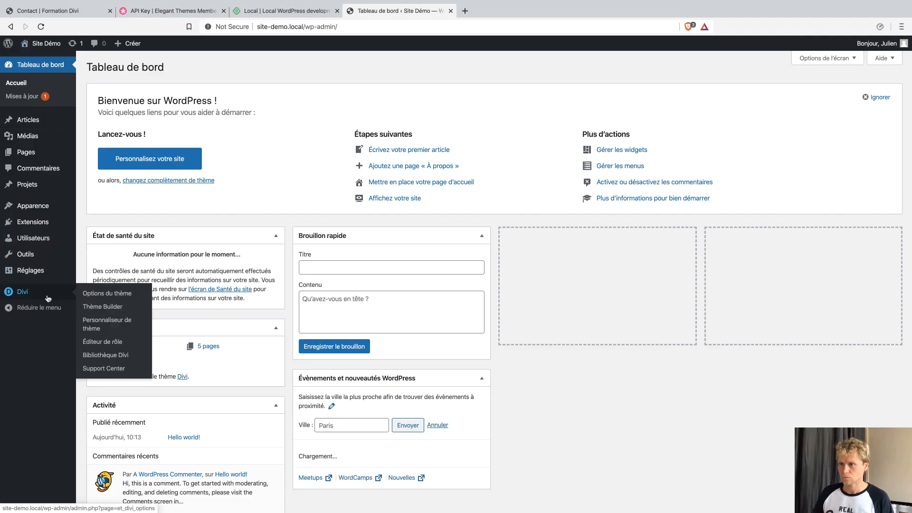
pyautogui.click(48, 297)
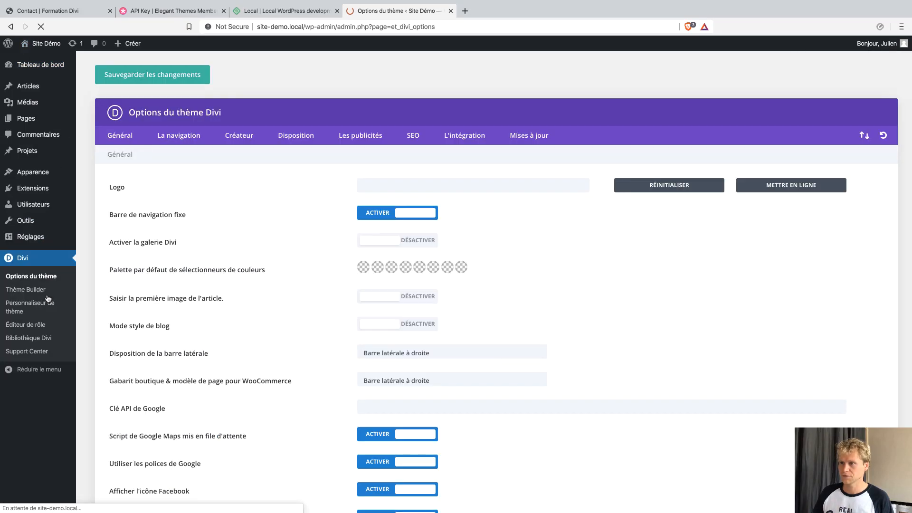
# Upload WMT-Logo-2018-1024px.png and set it as the Divi site logo.
pyautogui.click(793, 186)
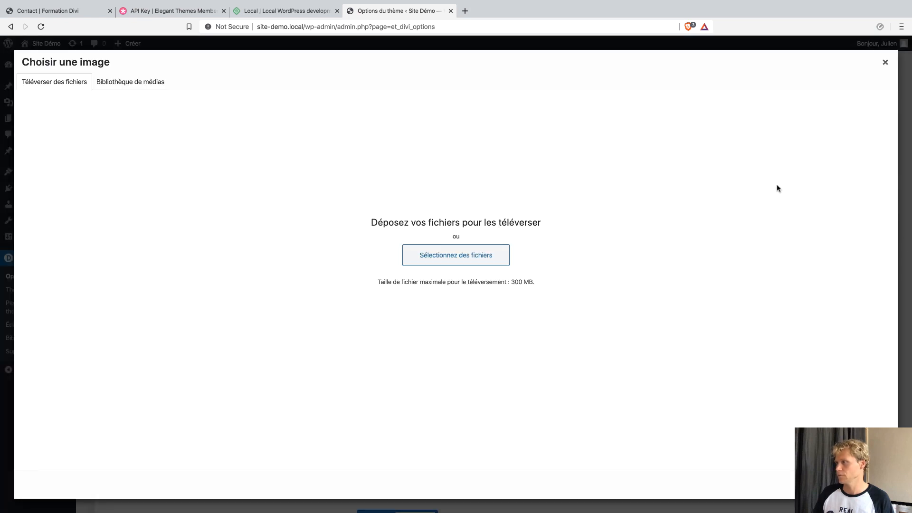
pyautogui.click(479, 255)
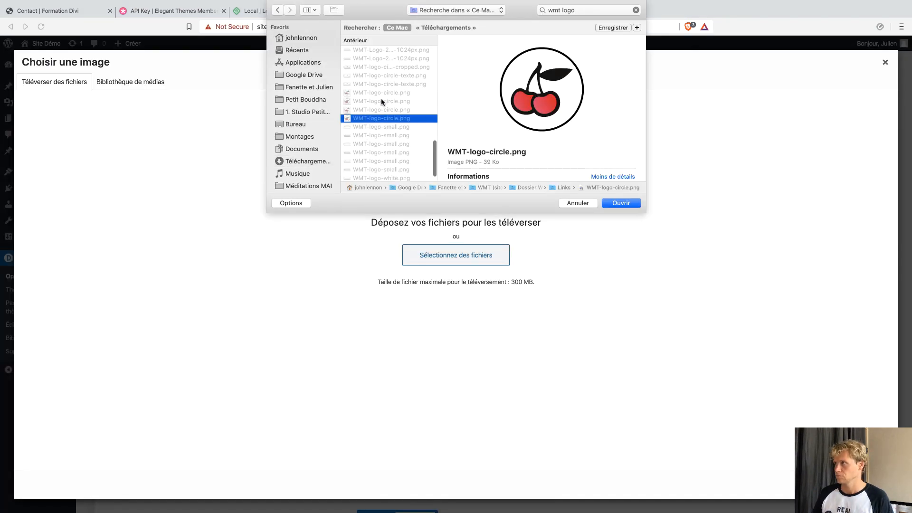
pyautogui.press('Down')
pyautogui.click(384, 95)
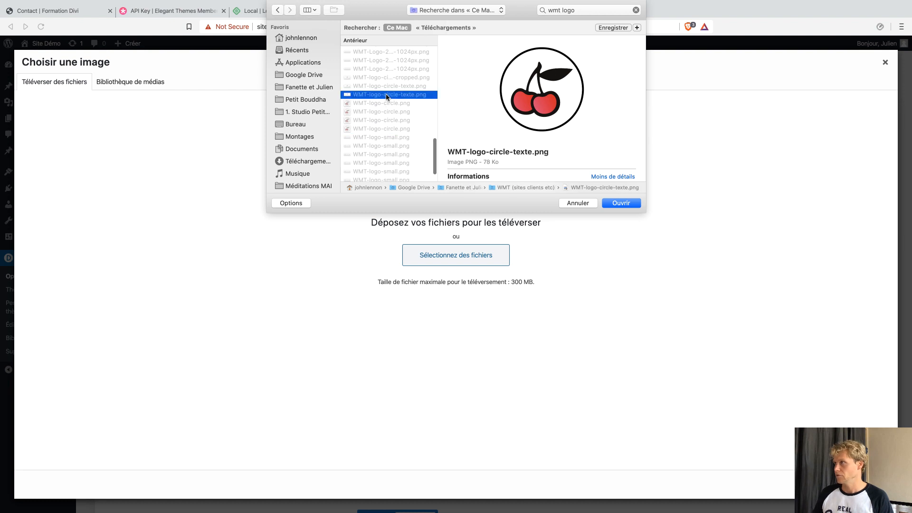
pyautogui.click(387, 78)
pyautogui.click(385, 69)
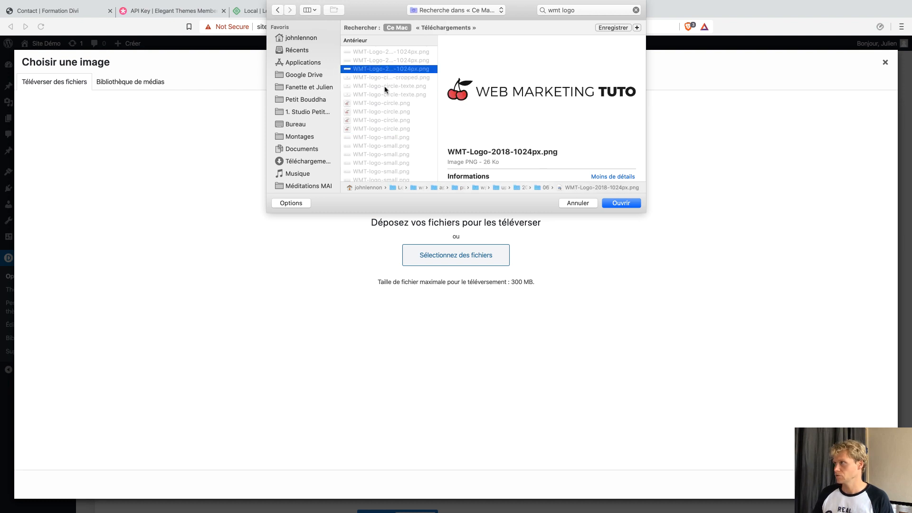
pyautogui.click(620, 203)
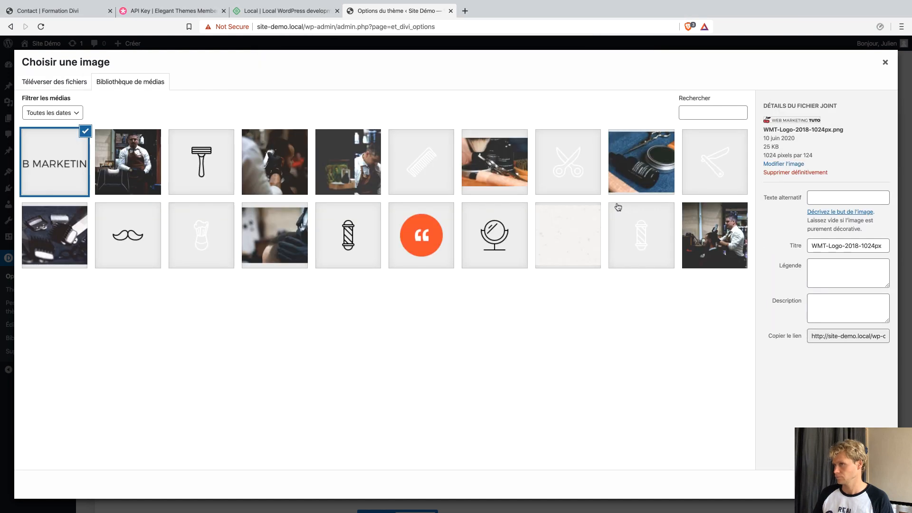
pyautogui.click(857, 485)
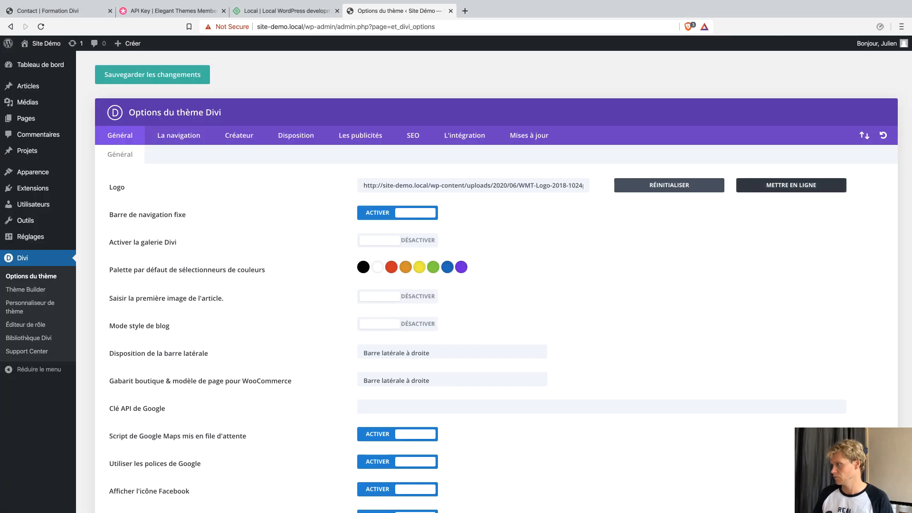
# Save the Divi theme options and open the theme customizer.
pyautogui.click(160, 76)
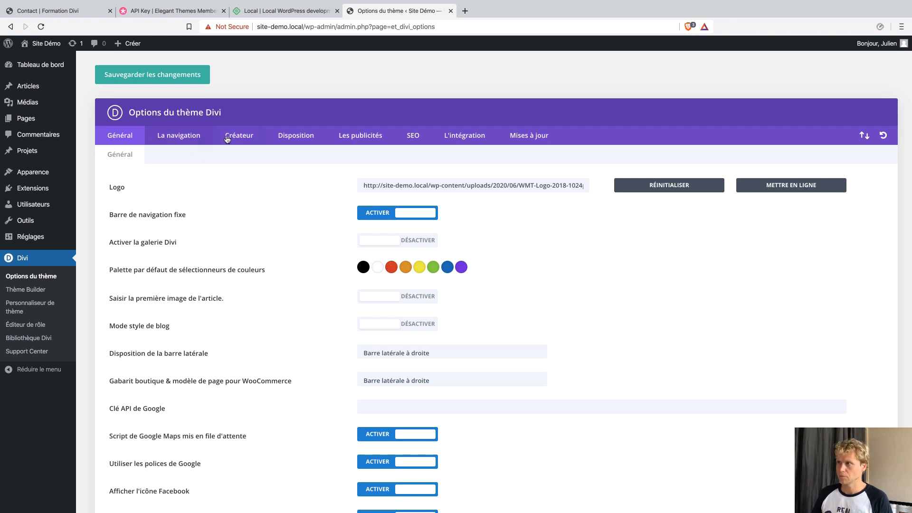
pyautogui.scroll(-4, 239, 249)
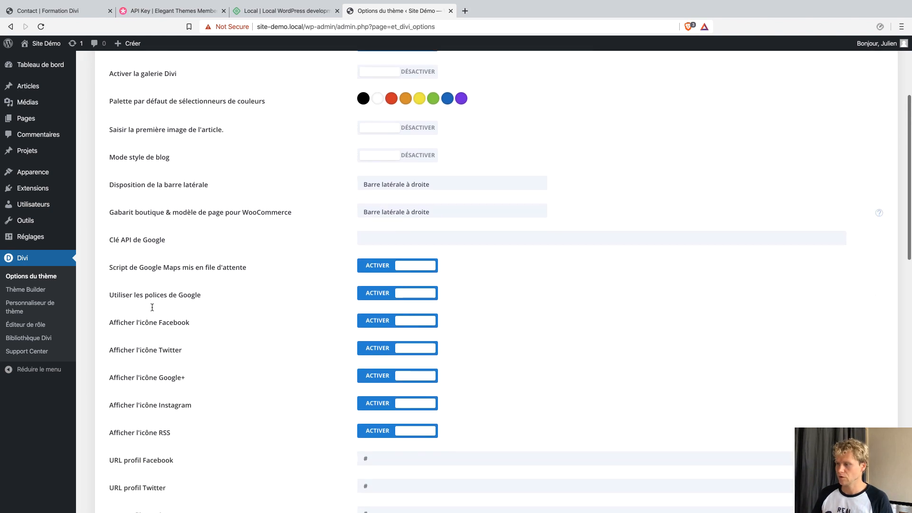
pyautogui.scroll(4, 218, 223)
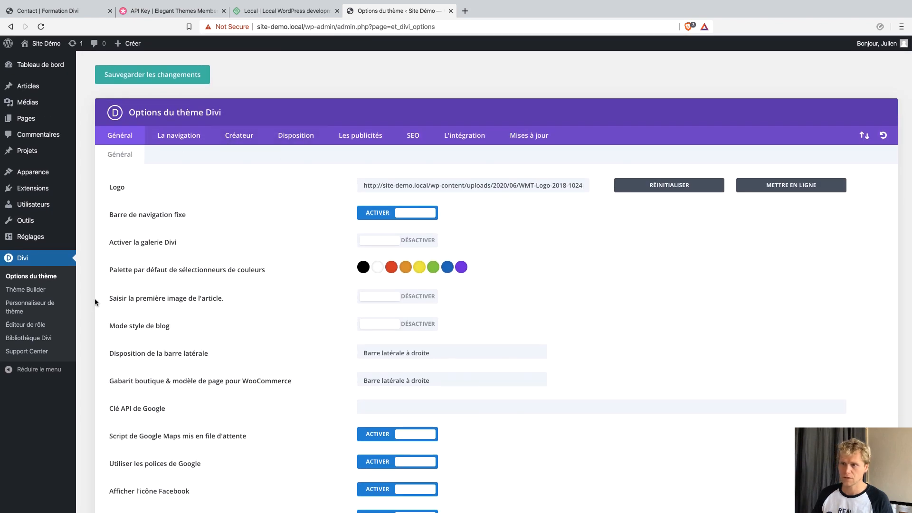
pyautogui.click(33, 305)
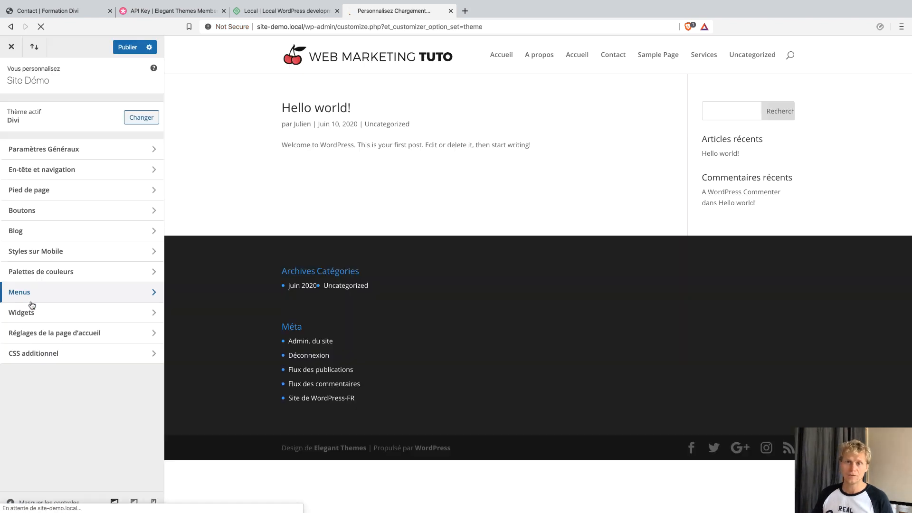
# Set the homepage to the static page Accueil, then go to the Menus section.
pyautogui.click(92, 333)
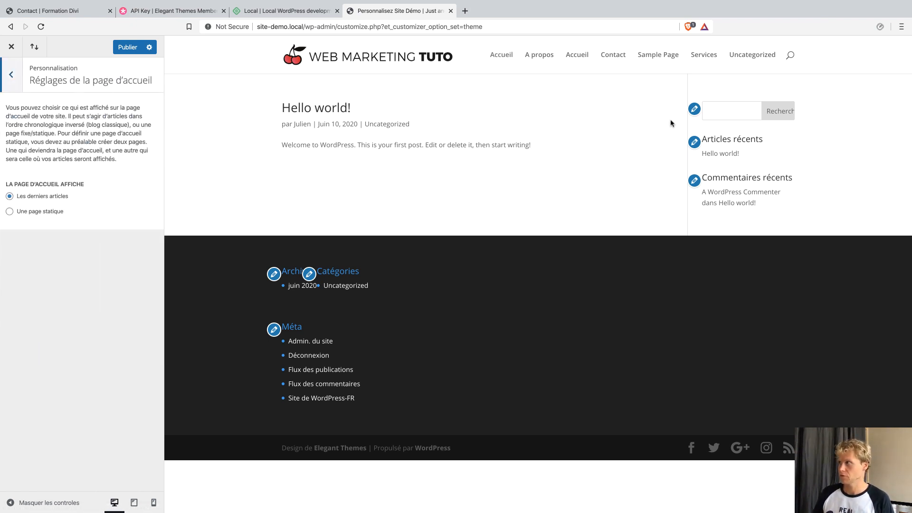
pyautogui.click(48, 213)
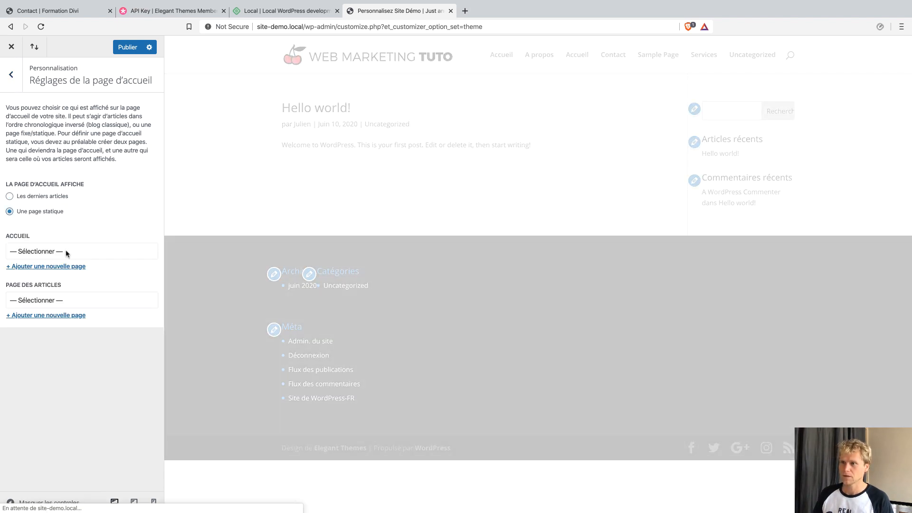
pyautogui.click(67, 252)
pyautogui.click(31, 269)
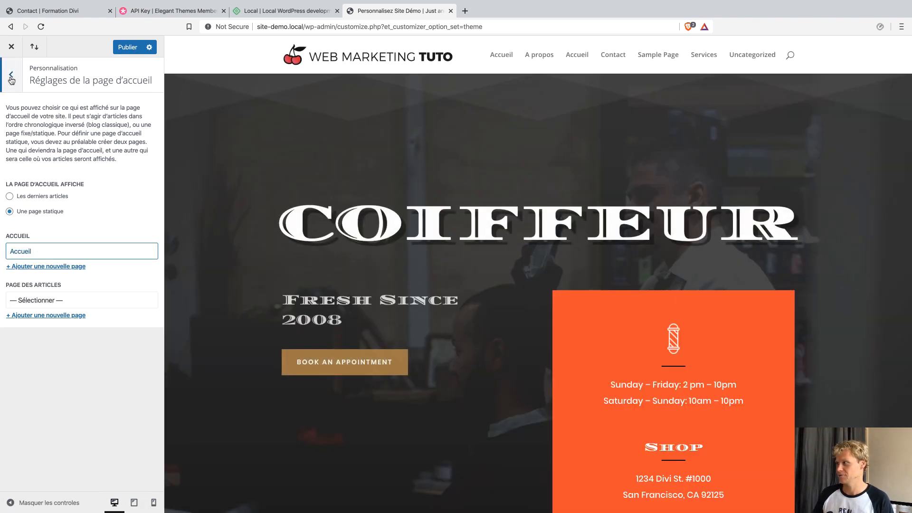
pyautogui.click(11, 76)
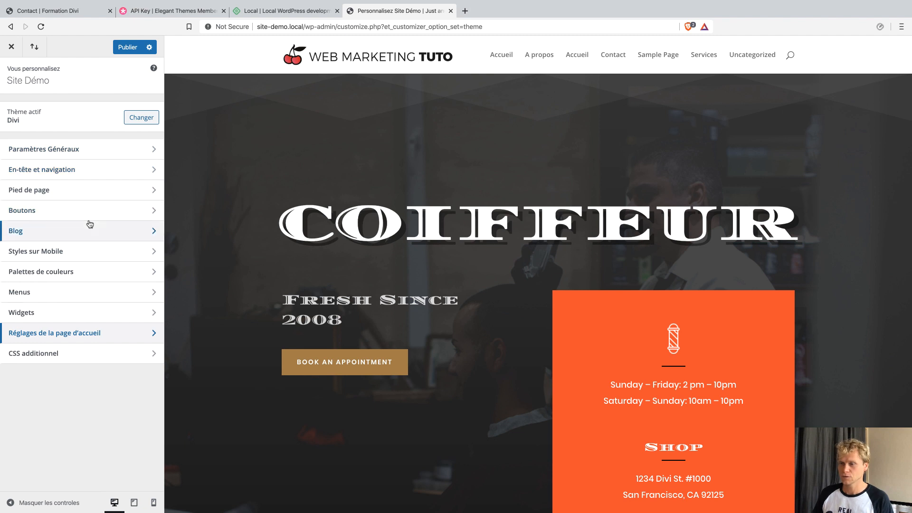
pyautogui.click(41, 296)
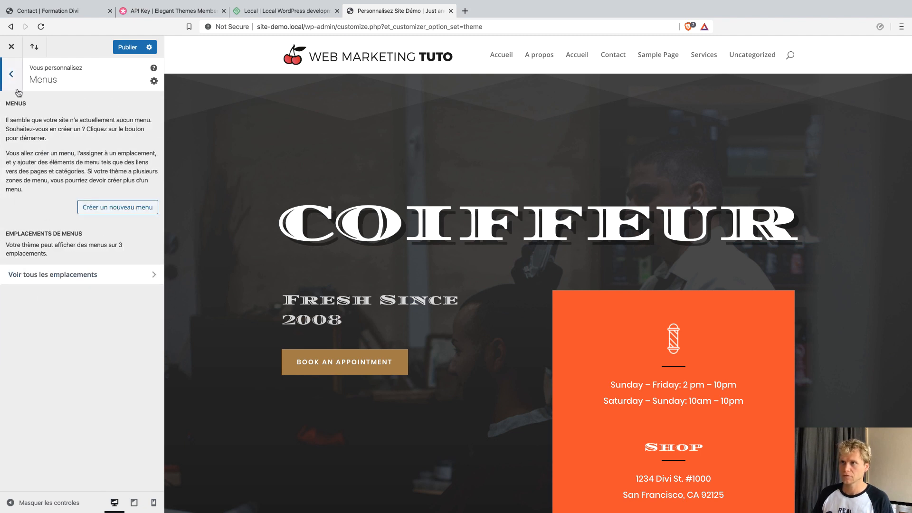
# Create a menu named 'Menu Principal' on the MENU PRINCIPAL location and open its item list.
pyautogui.click(106, 205)
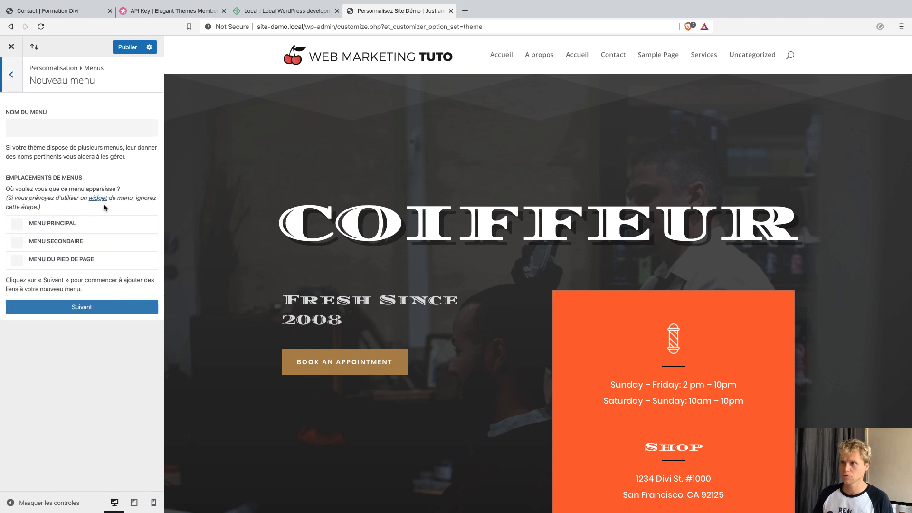
pyautogui.click(66, 224)
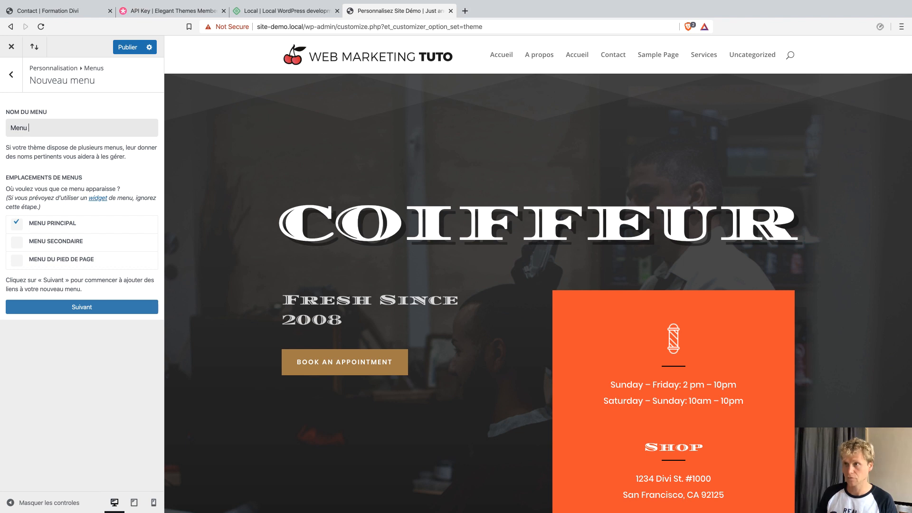
pyautogui.write('rincipal')
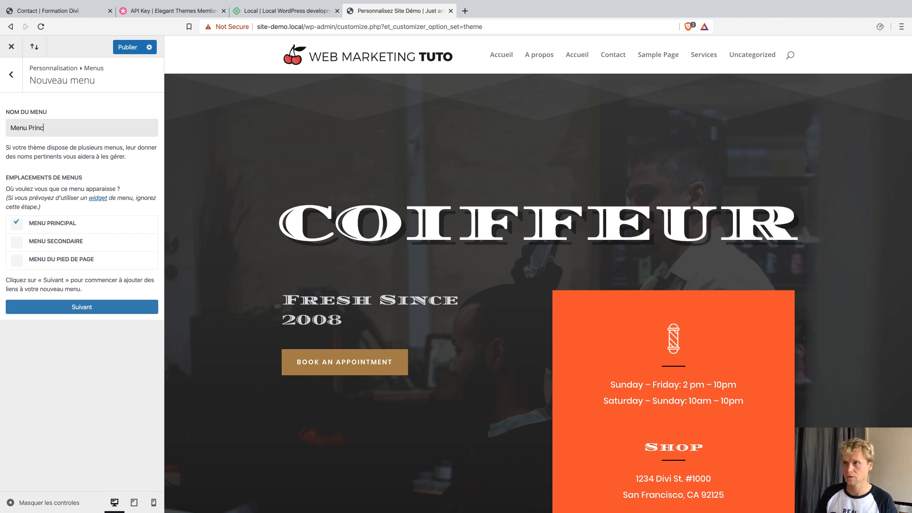
pyautogui.click(76, 308)
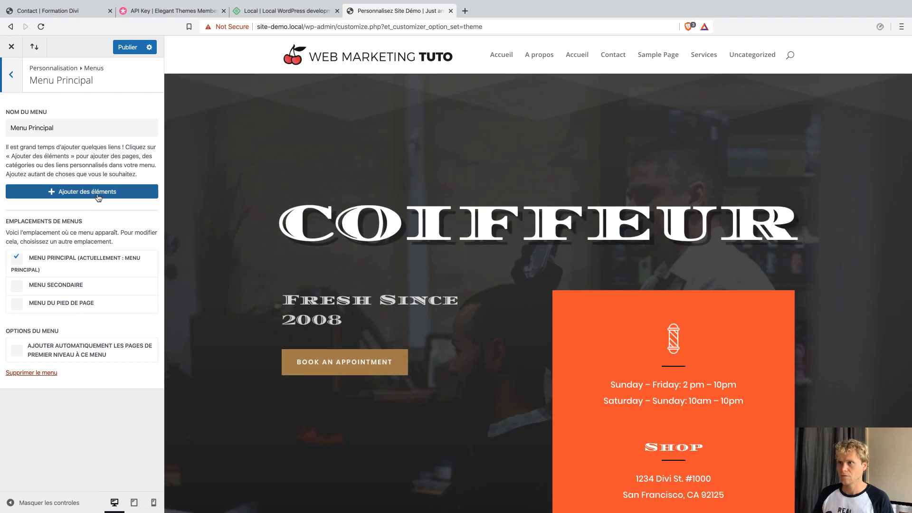
pyautogui.click(95, 191)
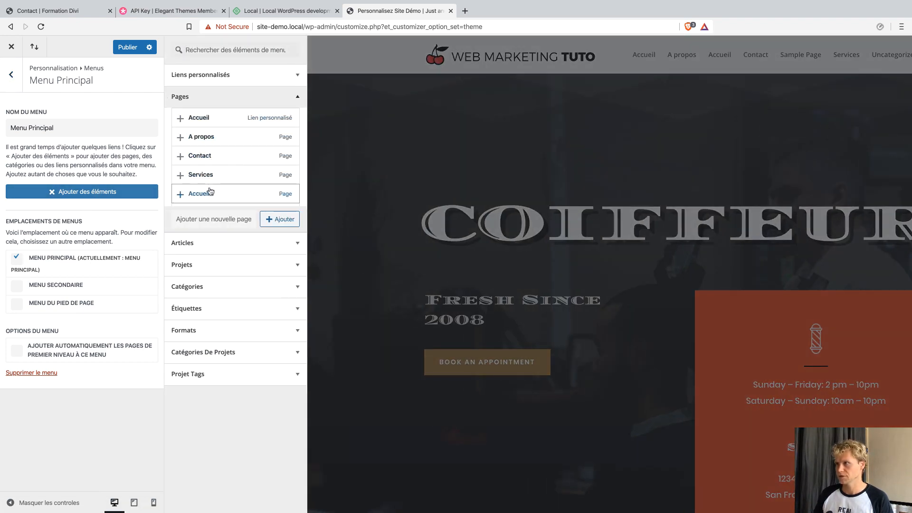
# Add the Accueil, Services, Contact and A propos pages to Menu Principal.
pyautogui.click(209, 192)
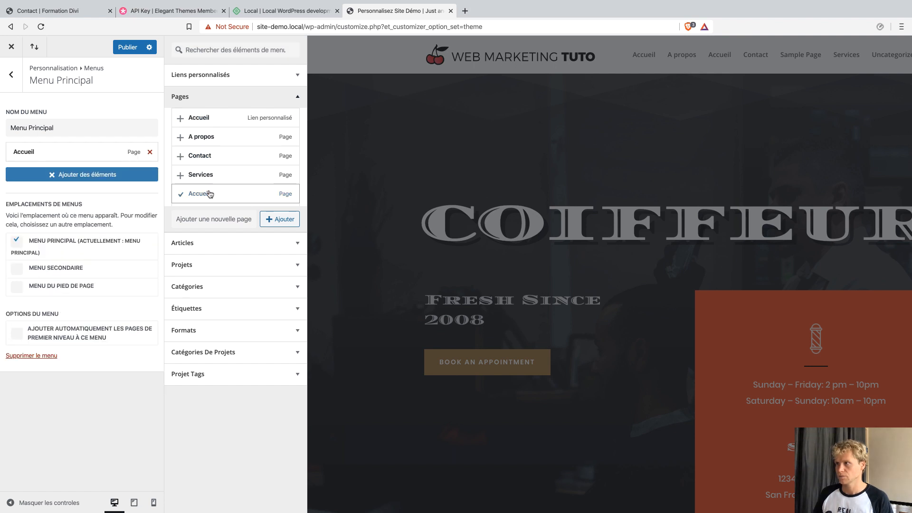
pyautogui.click(206, 178)
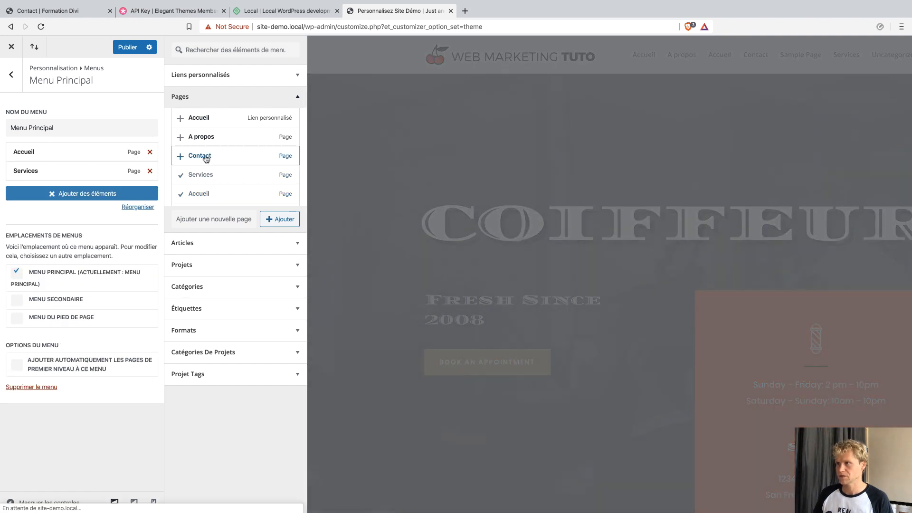
pyautogui.click(203, 154)
pyautogui.click(203, 138)
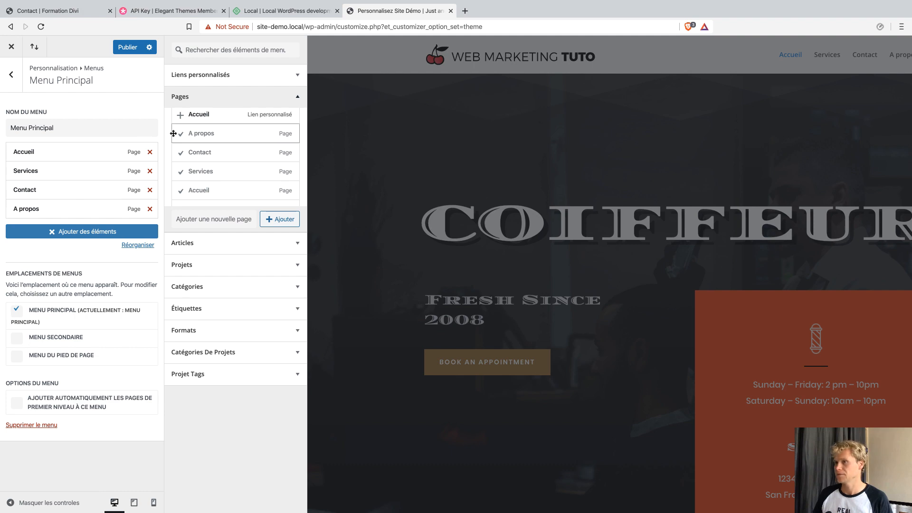
# Order the menu as Accueil, Services, A propos, Contact, all top-level, and publish it.
pyautogui.moveTo(51, 170); pyautogui.dragTo(51, 189)
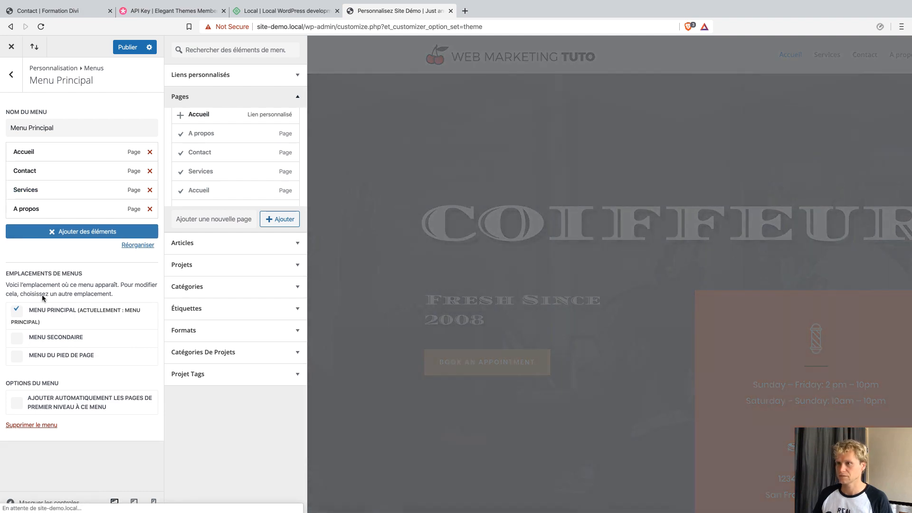
pyautogui.click(68, 133)
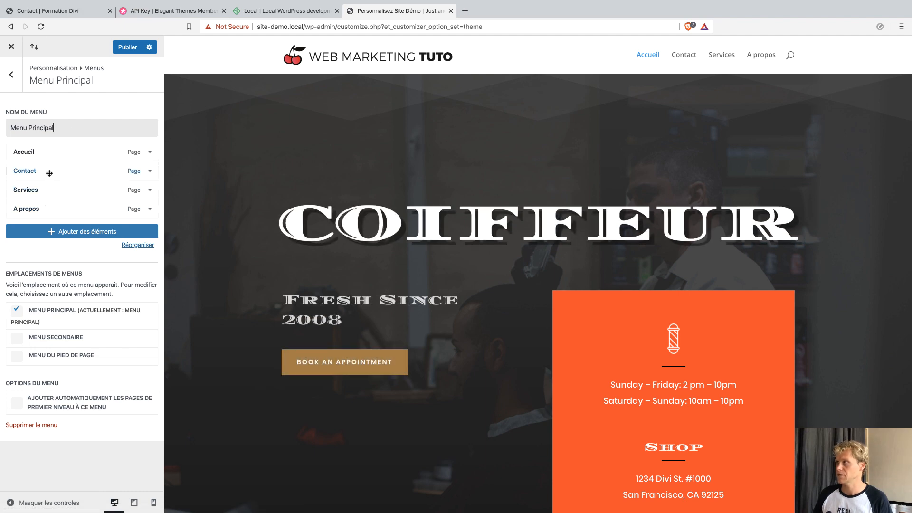
pyautogui.moveTo(49, 173); pyautogui.dragTo(44, 206)
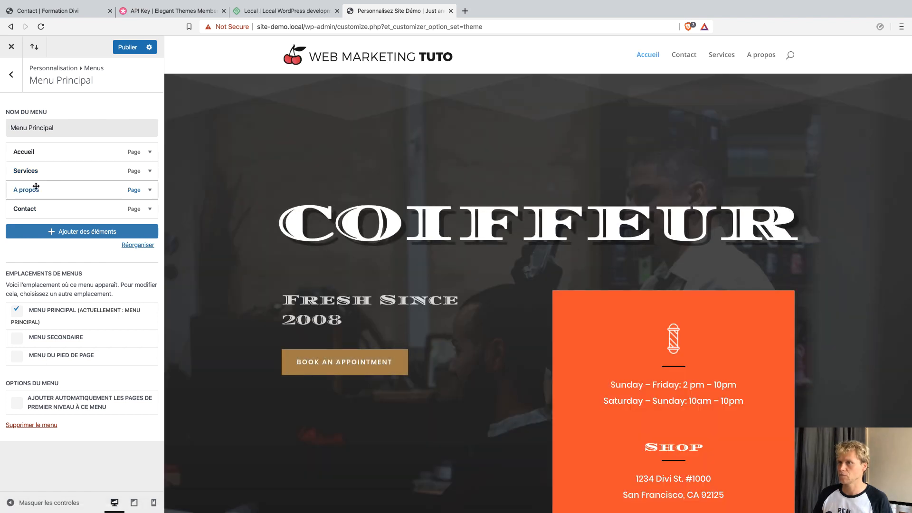
pyautogui.moveTo(36, 186); pyautogui.dragTo(47, 209)
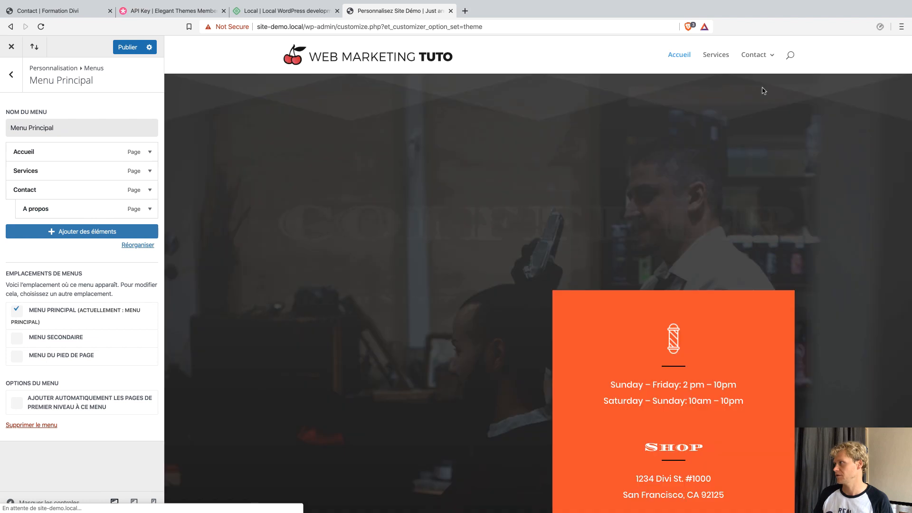
pyautogui.moveTo(768, 60)
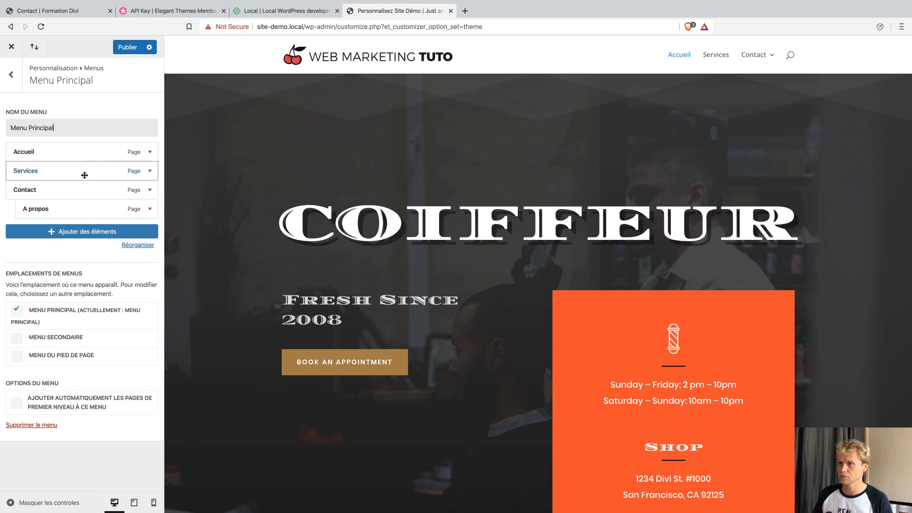
pyautogui.moveTo(61, 207); pyautogui.dragTo(48, 187)
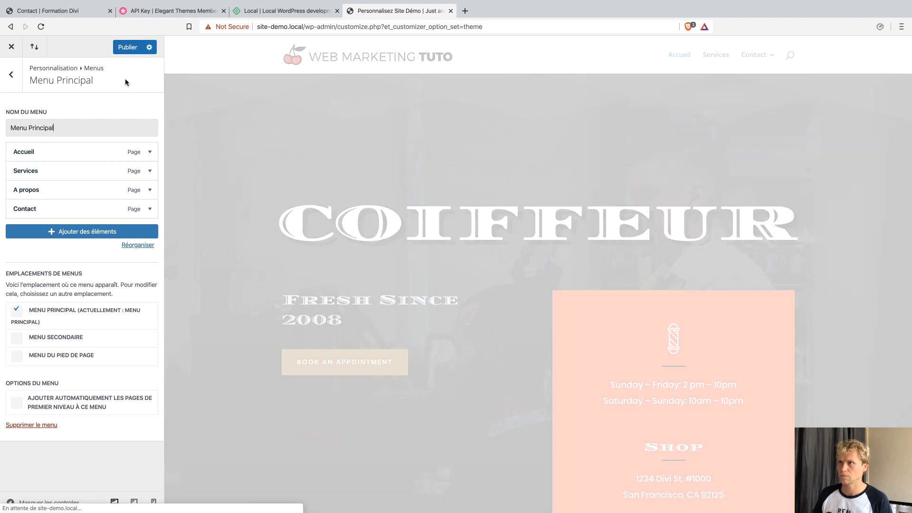
pyautogui.click(127, 49)
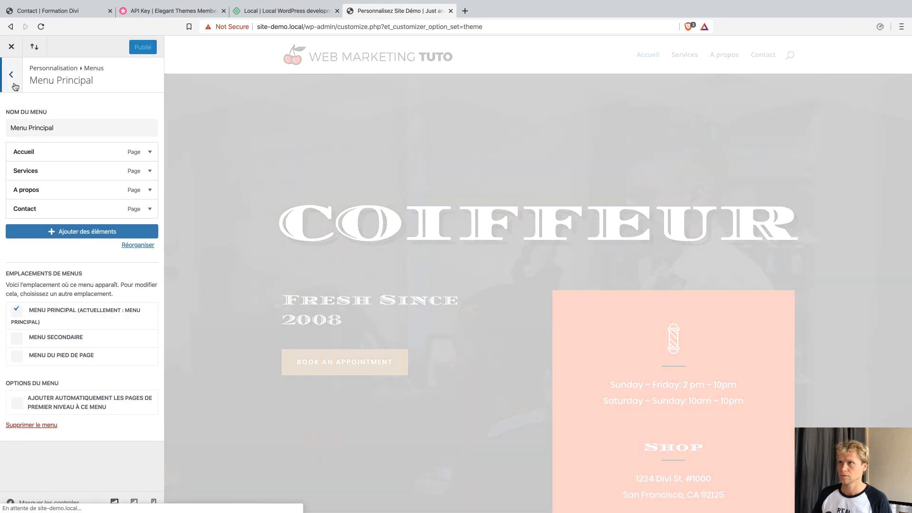
pyautogui.click(11, 75)
pyautogui.click(12, 76)
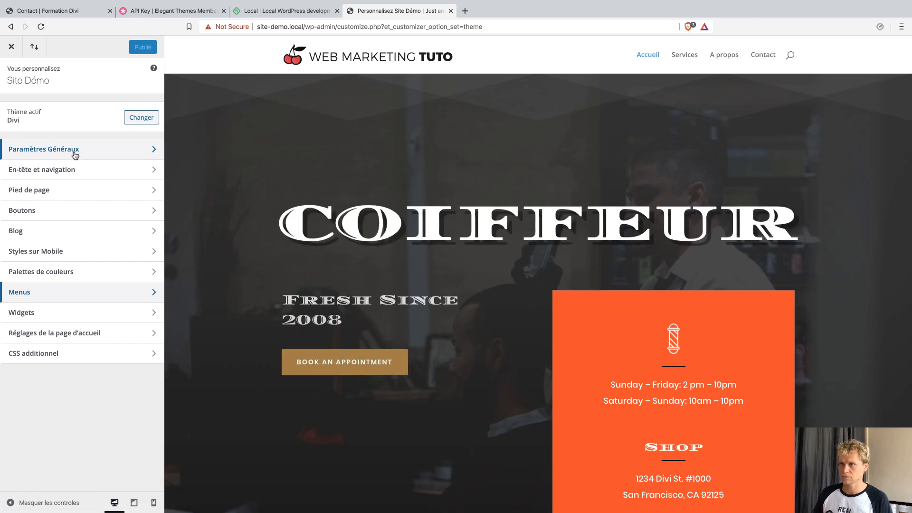
# Set the Divi theme accent colour to red #e30521.
pyautogui.click(75, 155)
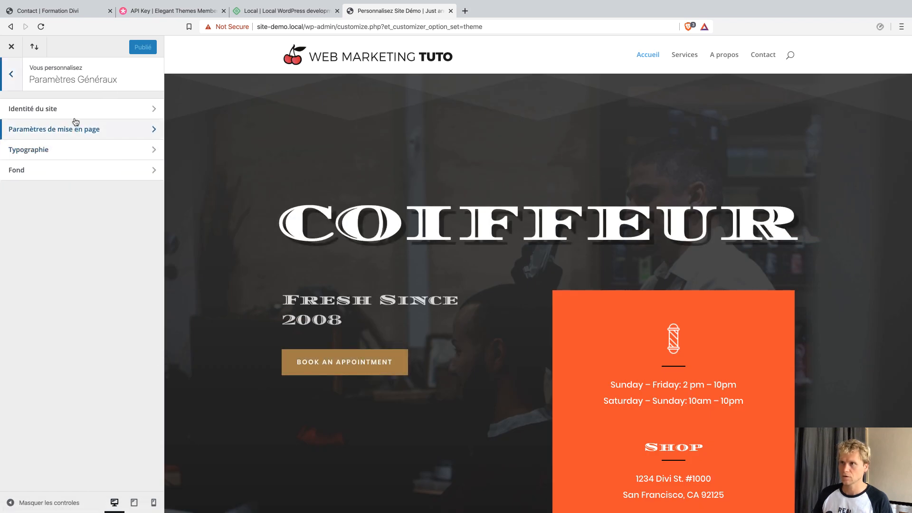
pyautogui.click(76, 132)
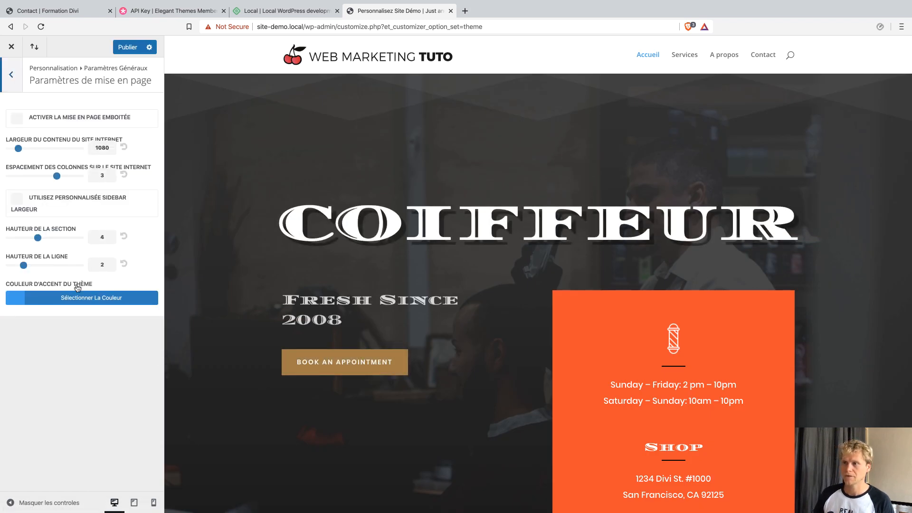
pyautogui.click(71, 298)
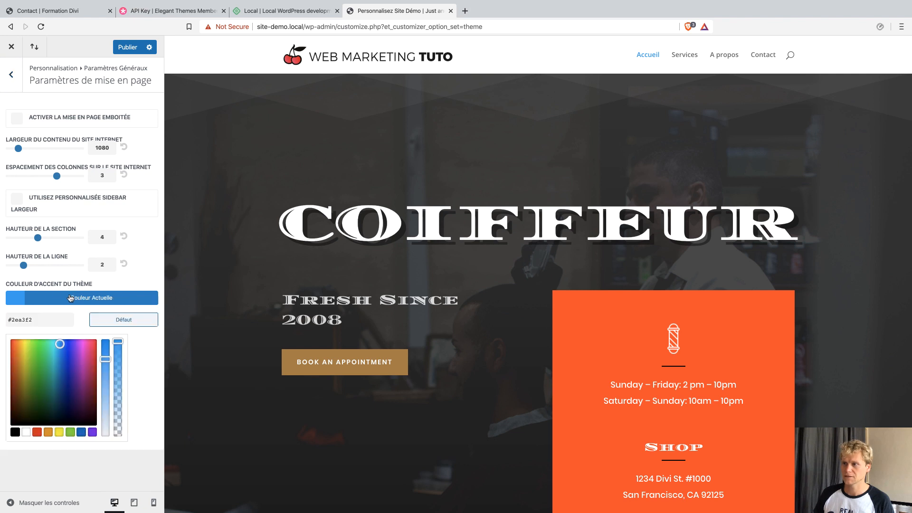
pyautogui.tripleClick(55, 314)
pyautogui.write('#e30521')
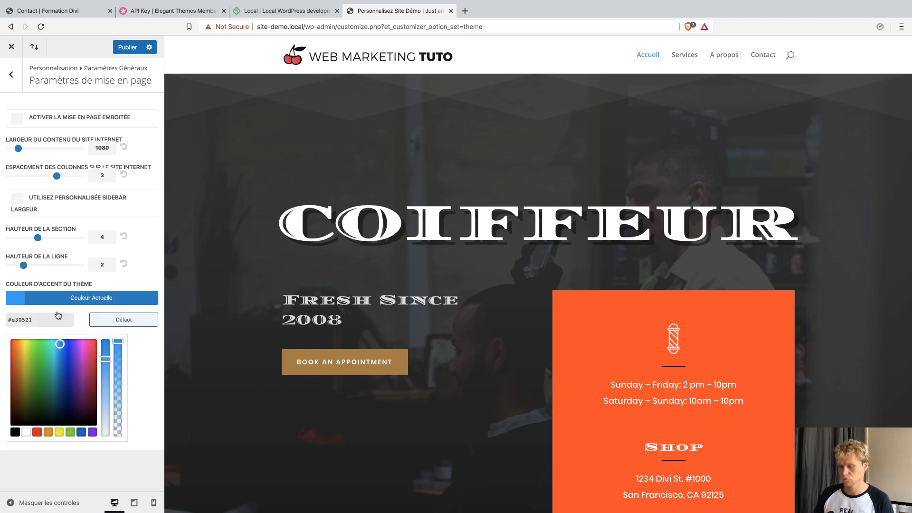
pyautogui.press('Return')
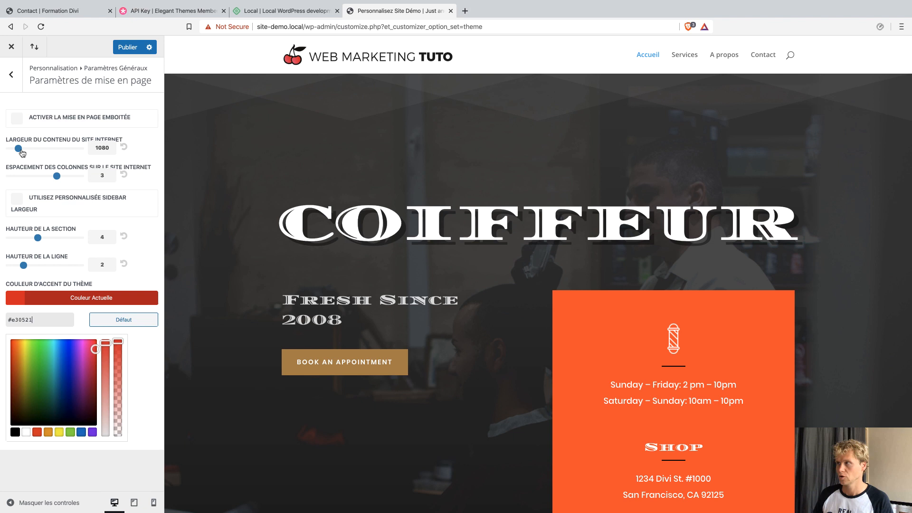
pyautogui.click(12, 74)
pyautogui.click(13, 73)
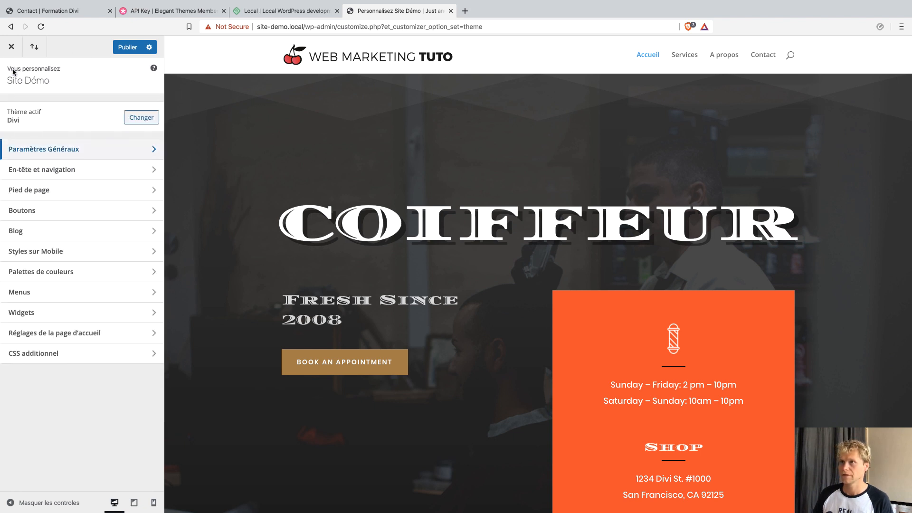
# Make the primary menu's active link and dropdown line colours #e30521 and publish.
pyautogui.click(52, 169)
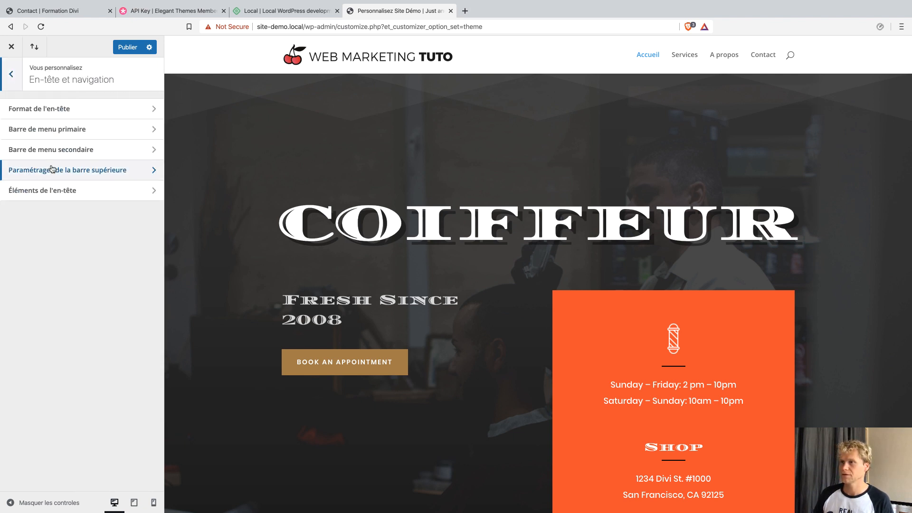
pyautogui.click(66, 132)
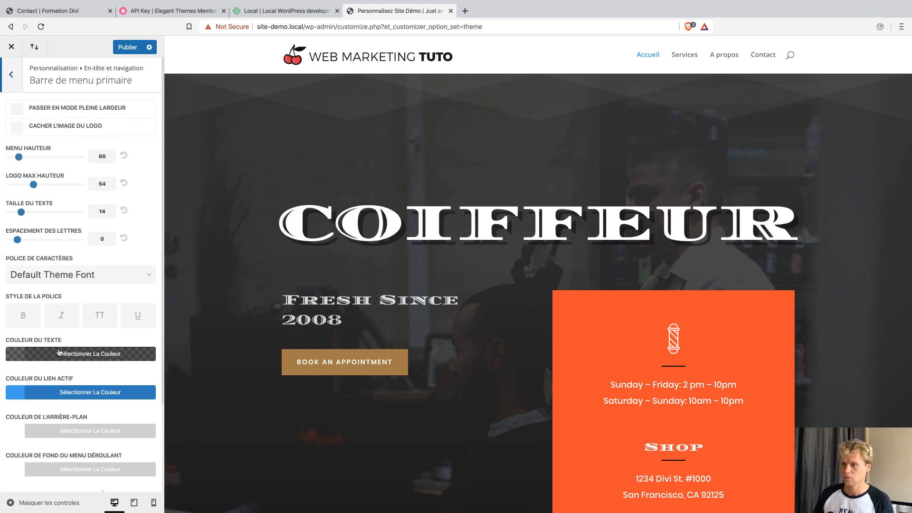
pyautogui.click(65, 395)
pyautogui.tripleClick(54, 411)
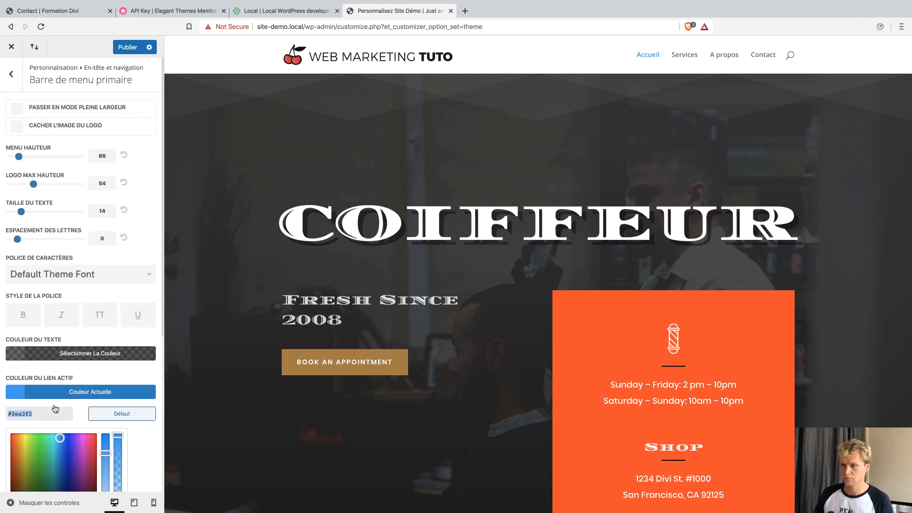
pyautogui.write('#e30521')
pyautogui.scroll(-3, 93, 370)
pyautogui.scroll(-3, 105, 389)
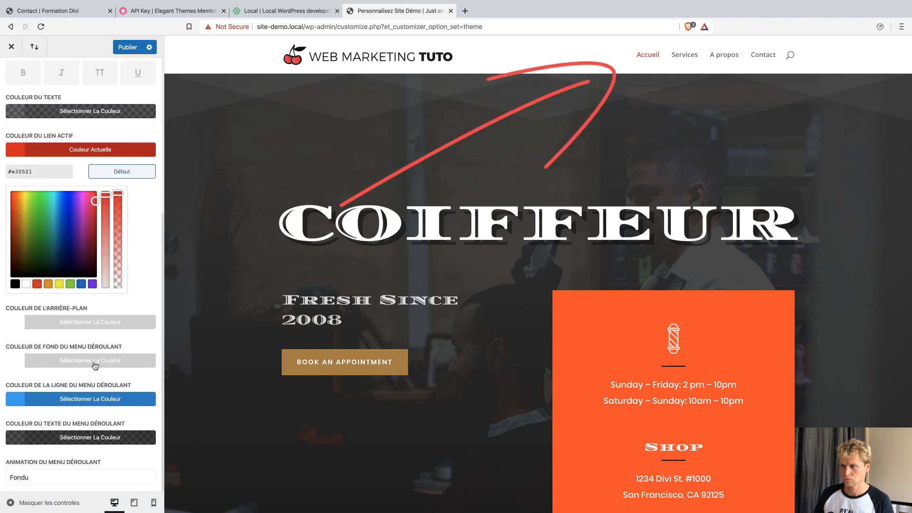
pyautogui.click(75, 398)
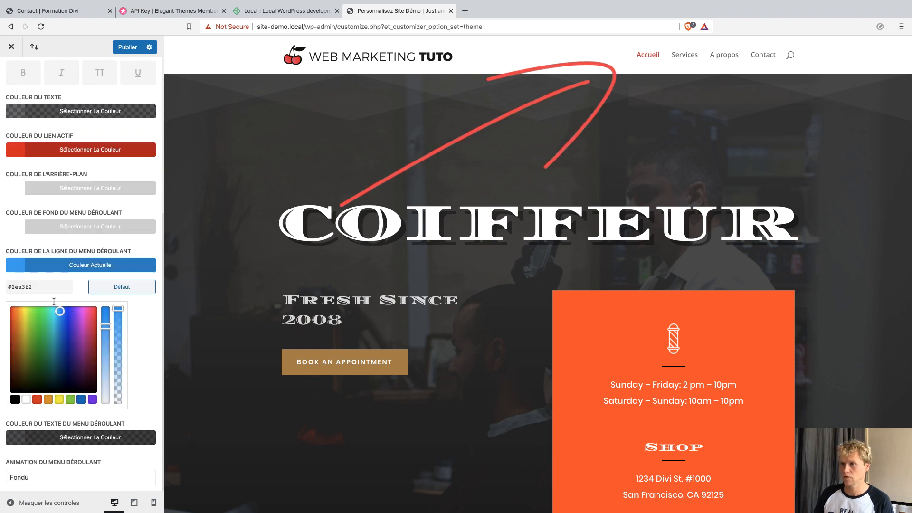
pyautogui.tripleClick(48, 285)
pyautogui.write('#e30521')
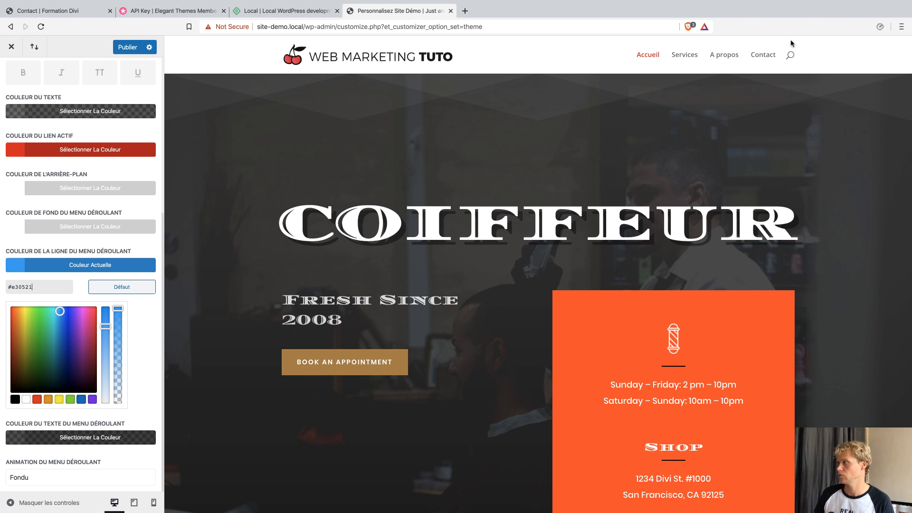
pyautogui.click(141, 52)
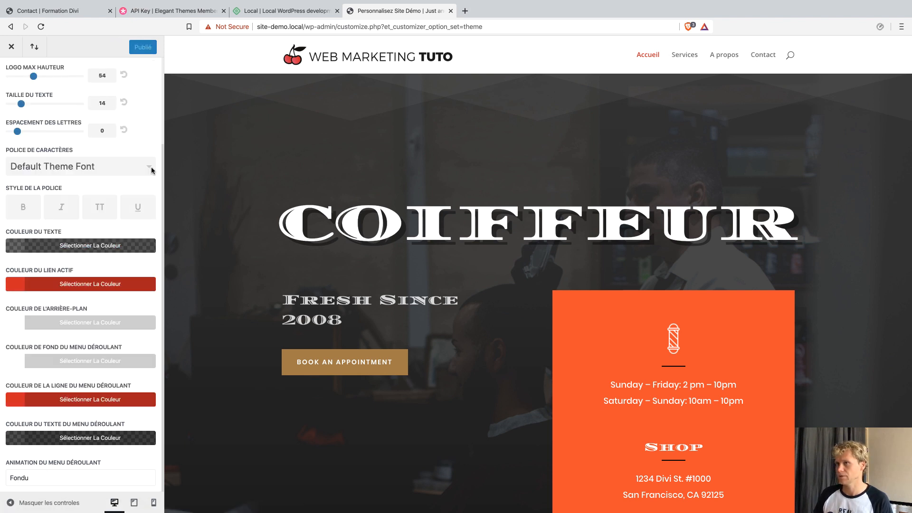
pyautogui.scroll(3, 94, 205)
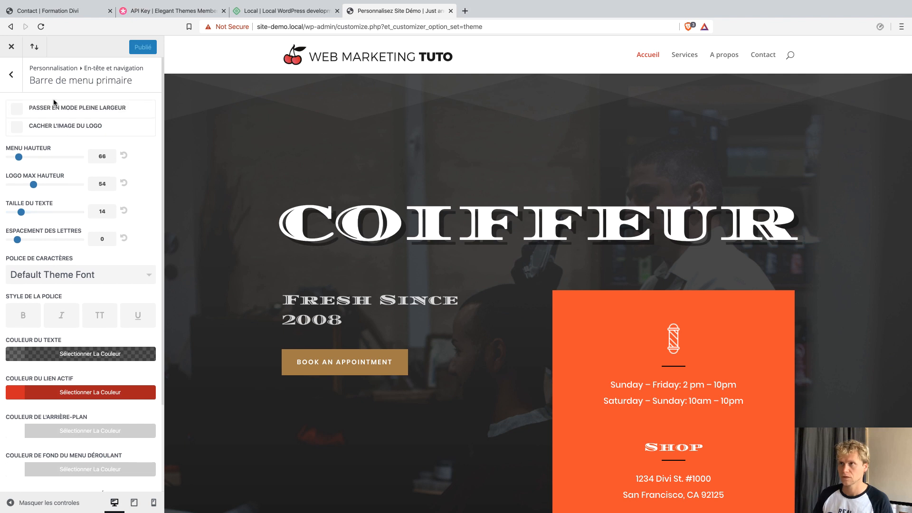
pyautogui.click(11, 74)
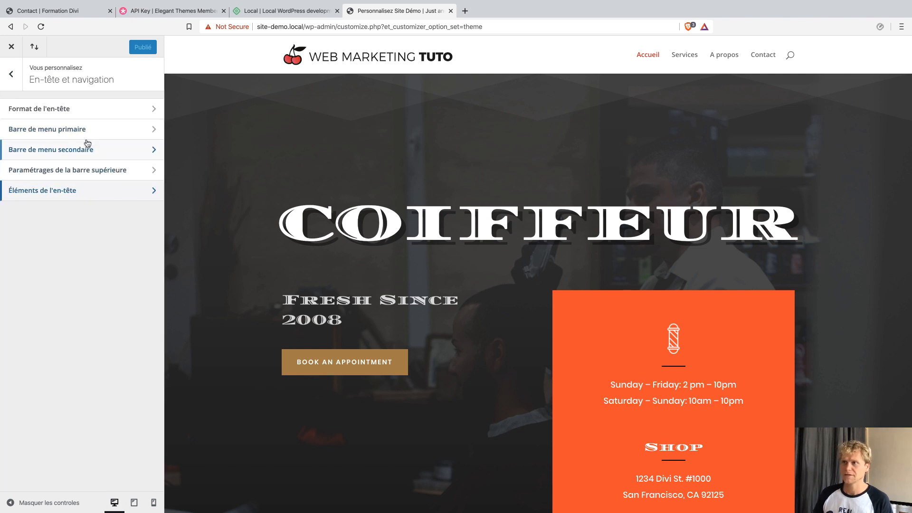
# Turn off the header search icon, publish, and exit the Customizer.
pyautogui.click(86, 191)
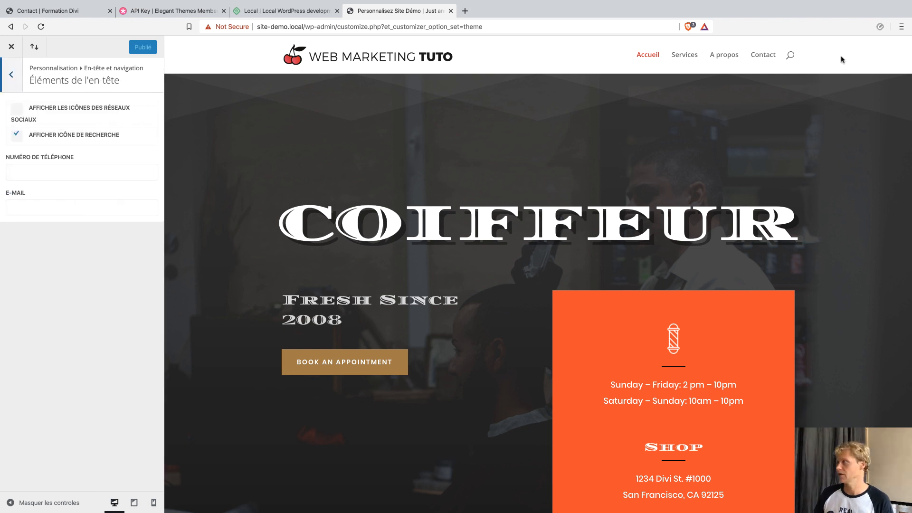
pyautogui.click(32, 135)
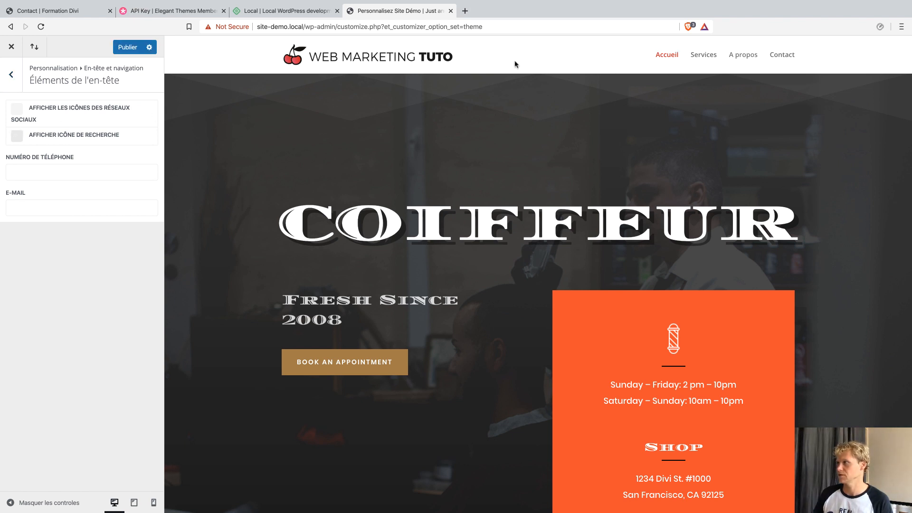
pyautogui.click(125, 49)
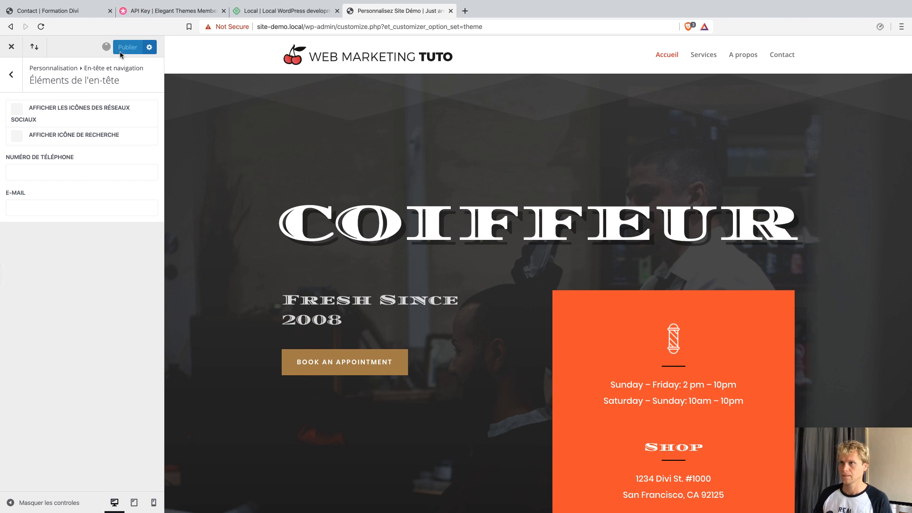
pyautogui.click(10, 72)
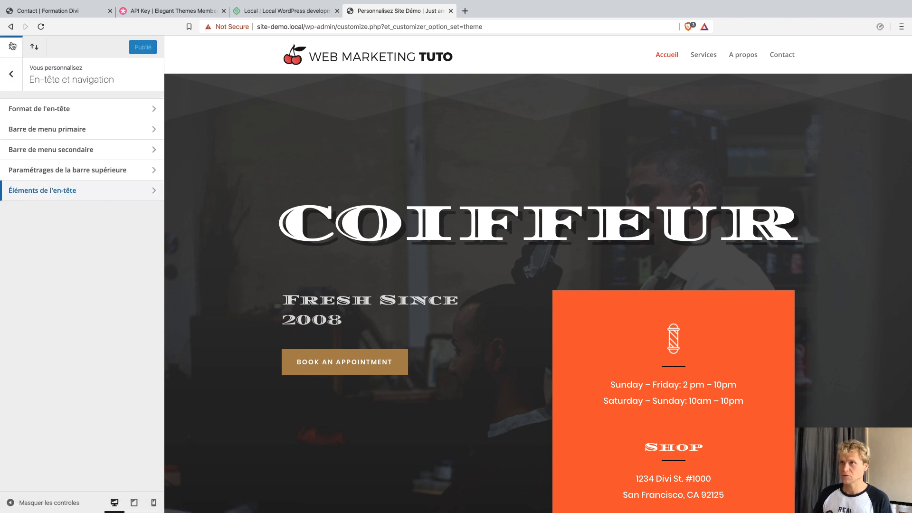
pyautogui.click(13, 46)
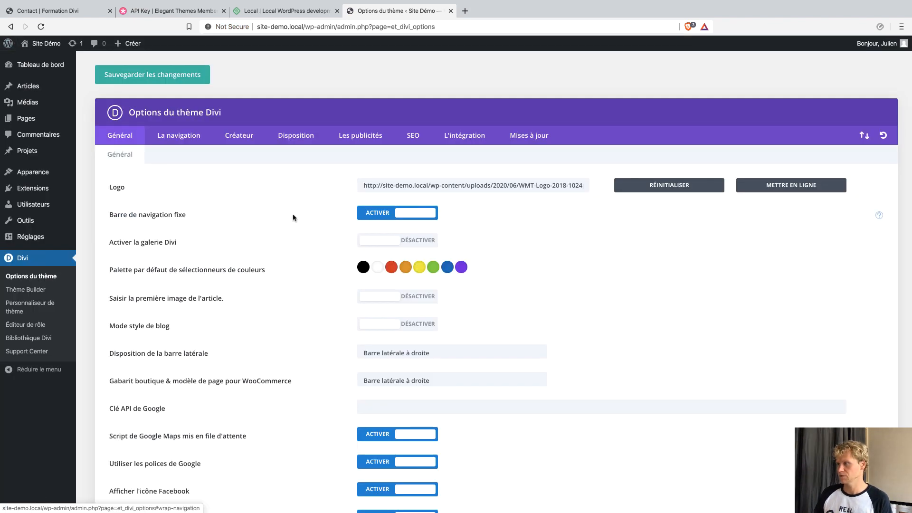
pyautogui.moveTo(60, 50)
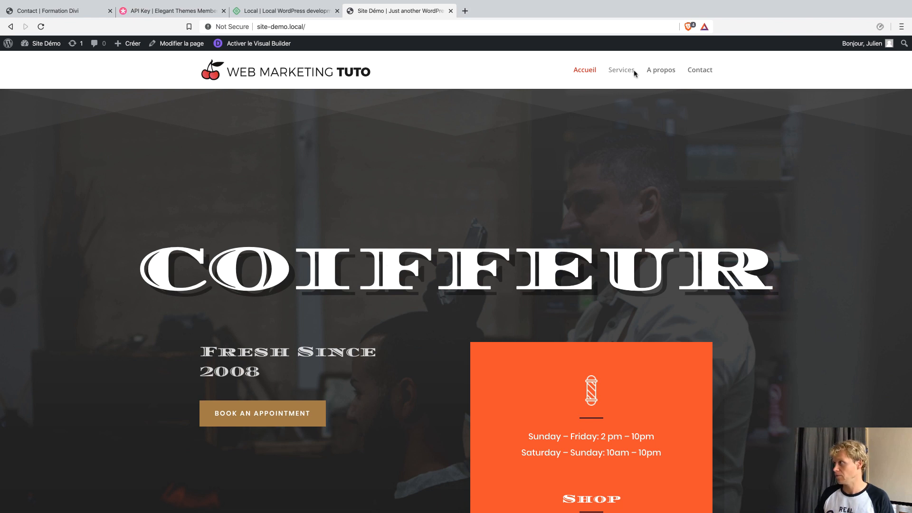
pyautogui.scroll(-3, 356, 284)
pyautogui.scroll(-3, 355, 284)
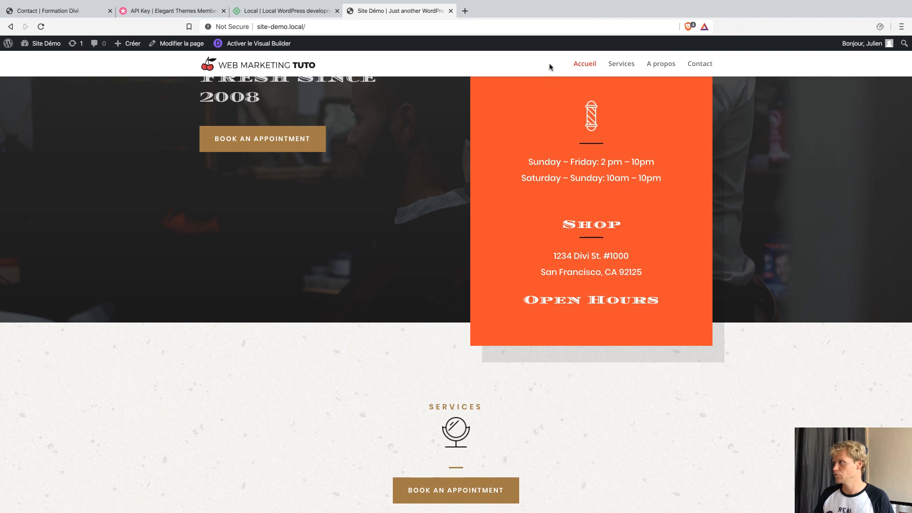
pyautogui.scroll(-4, 535, 211)
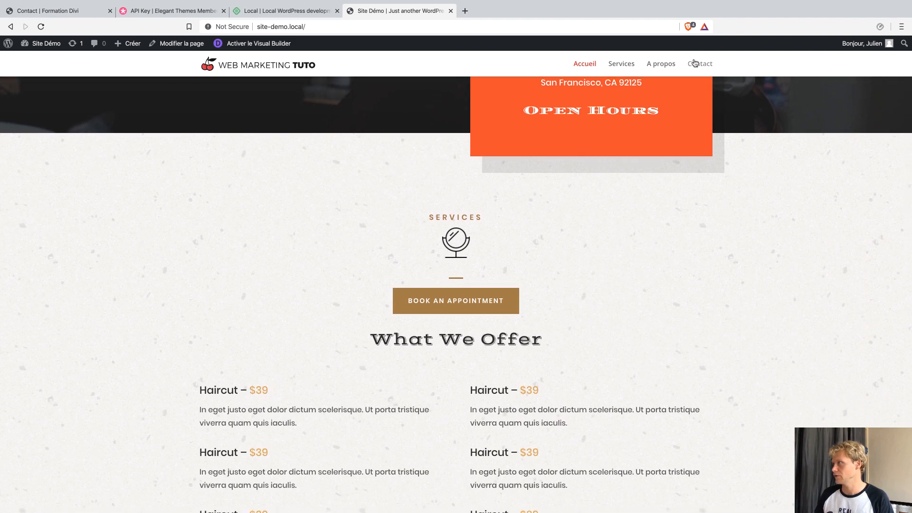
pyautogui.scroll(-3, 557, 195)
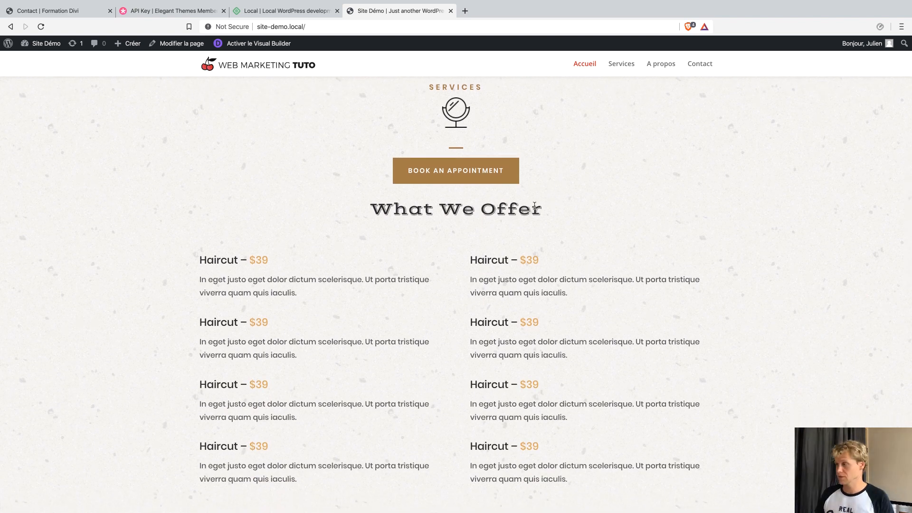
pyautogui.scroll(-9, 542, 204)
pyautogui.scroll(-6, 535, 209)
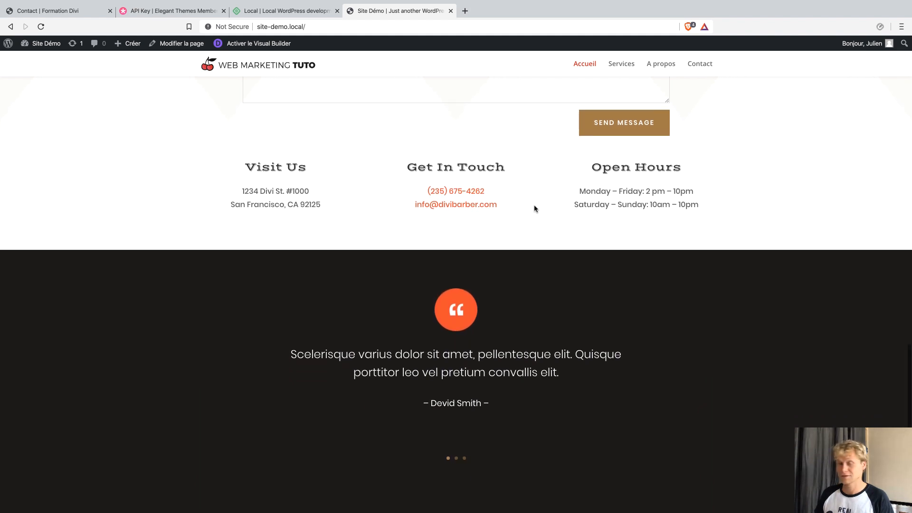
pyautogui.scroll(-4, 534, 209)
pyautogui.scroll(-2, 536, 209)
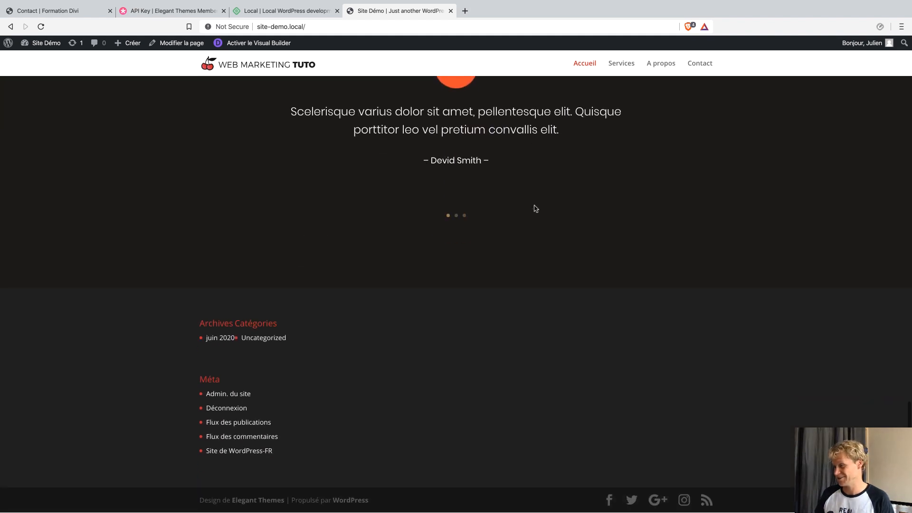
pyautogui.press('Home')
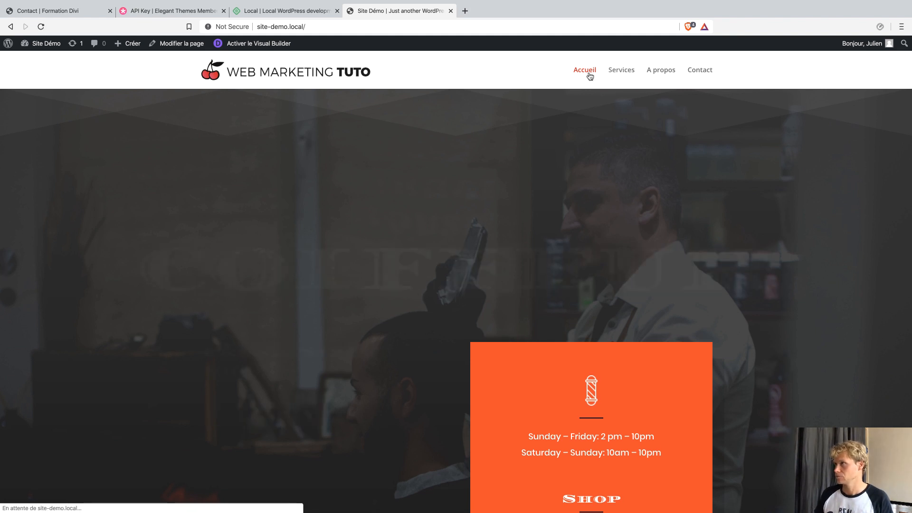
# Browse the live Services, A propos and Contact pages from the site menu.
pyautogui.click(618, 76)
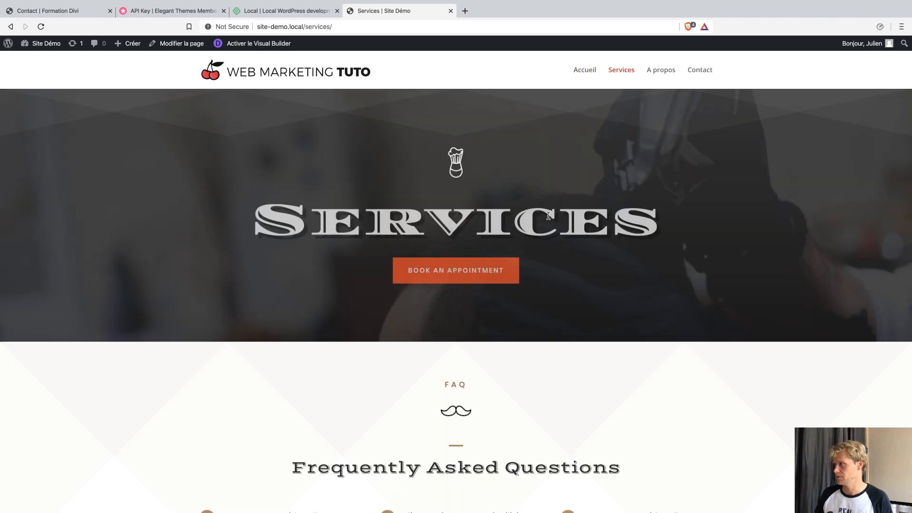
pyautogui.scroll(-15, 601, 326)
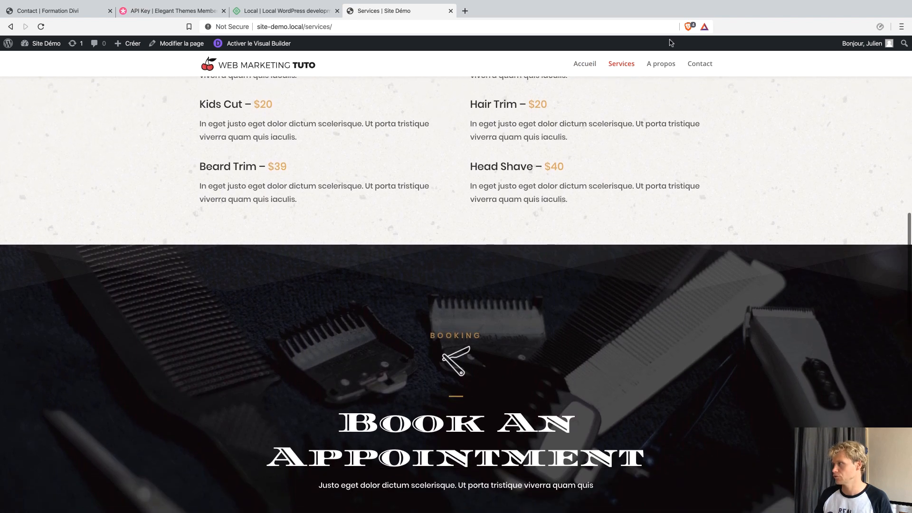
pyautogui.click(671, 72)
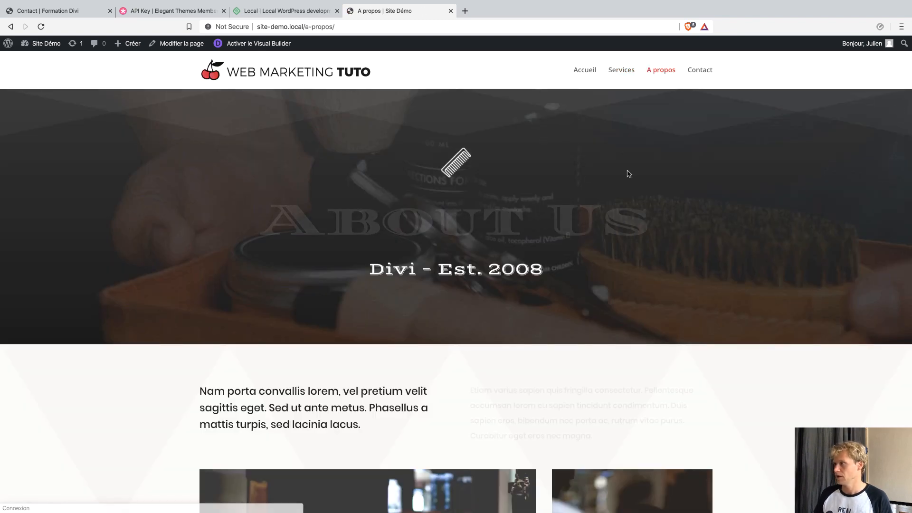
pyautogui.scroll(-13, 539, 242)
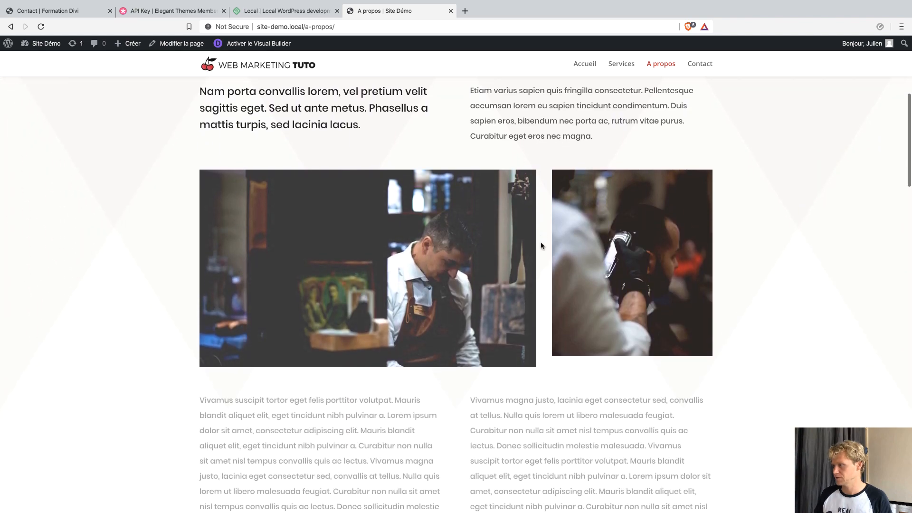
pyautogui.scroll(-10, 542, 245)
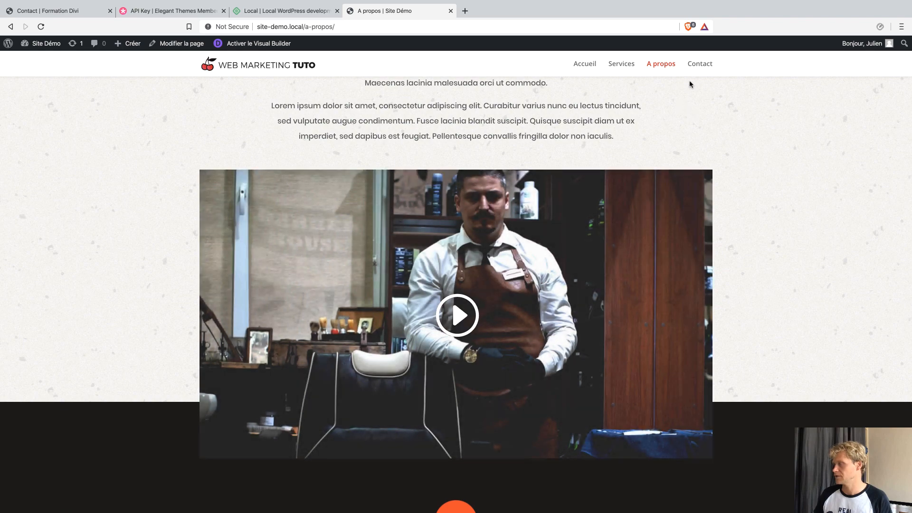
pyautogui.click(694, 75)
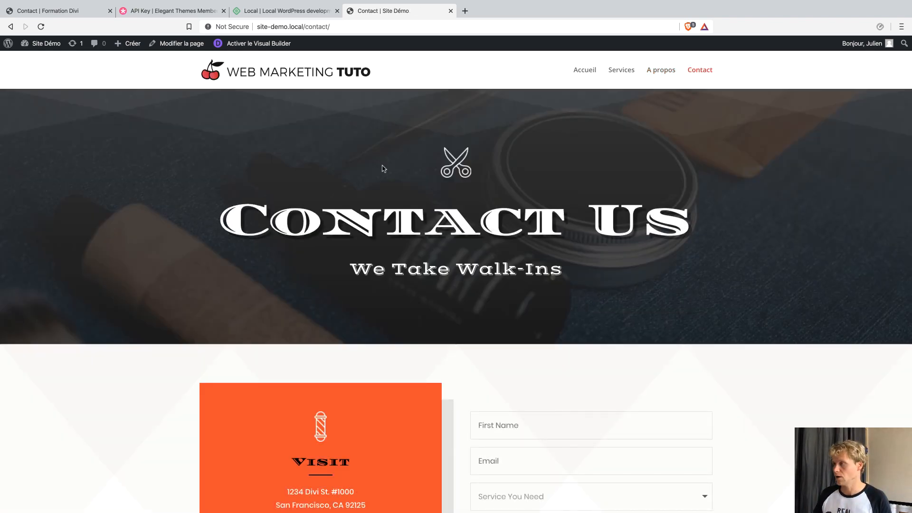
pyautogui.scroll(-8, 390, 205)
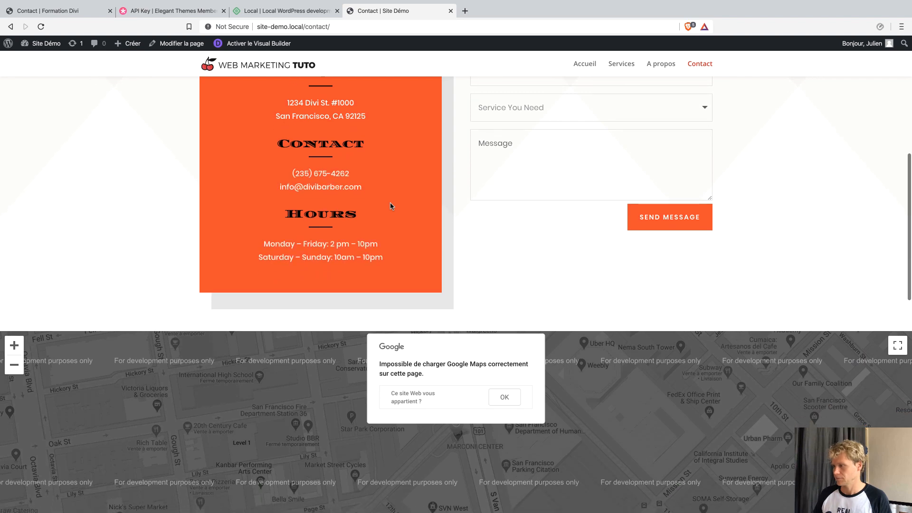
pyautogui.scroll(8, 390, 202)
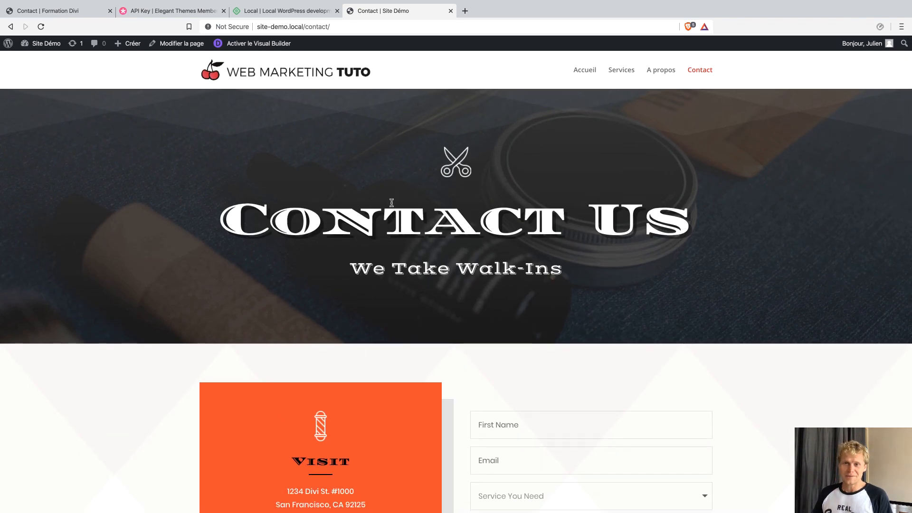